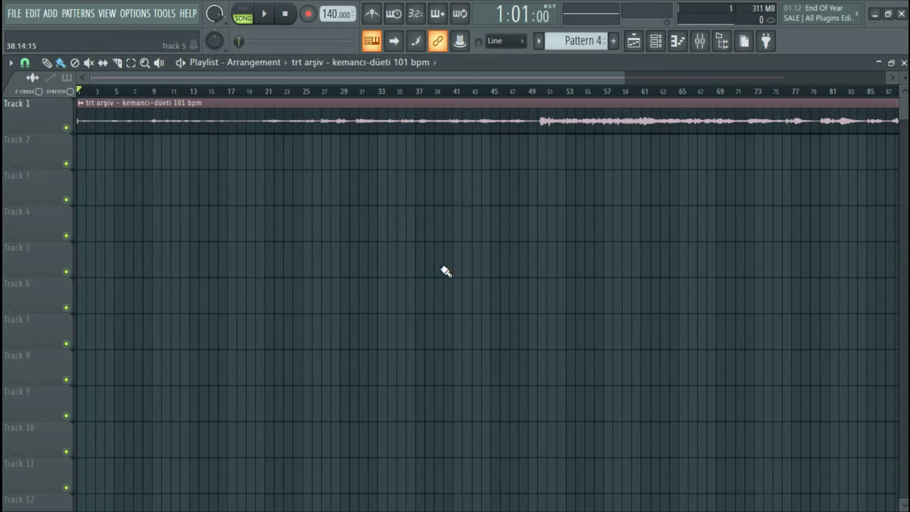
Normalize the "trt arşiv - kemancı-düeti 101 bpm" sample in its channel settings
key("space")
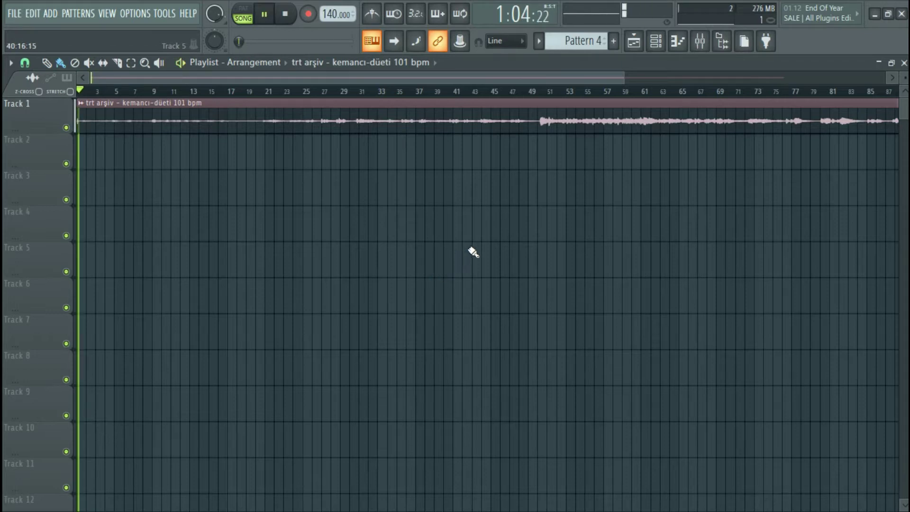
left_click(656, 41)
key("space")
left_click(142, 117)
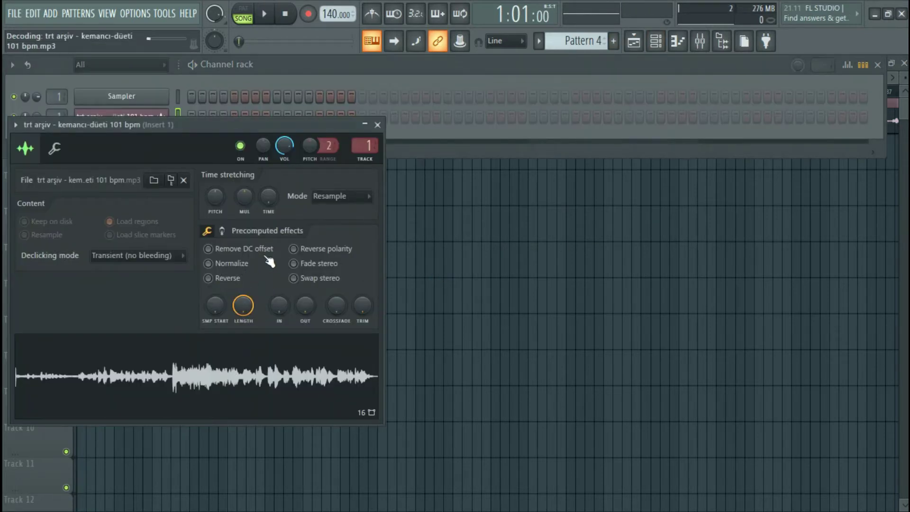
left_click(378, 125)
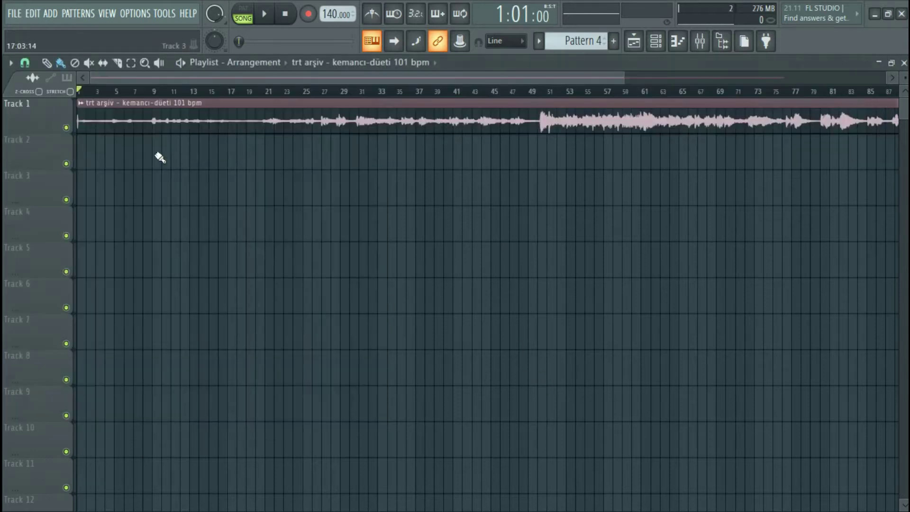
Set the playlist snap to (none) and trim the beginning of the audio clip on Track 1 to about 1:03
left_click(24, 62)
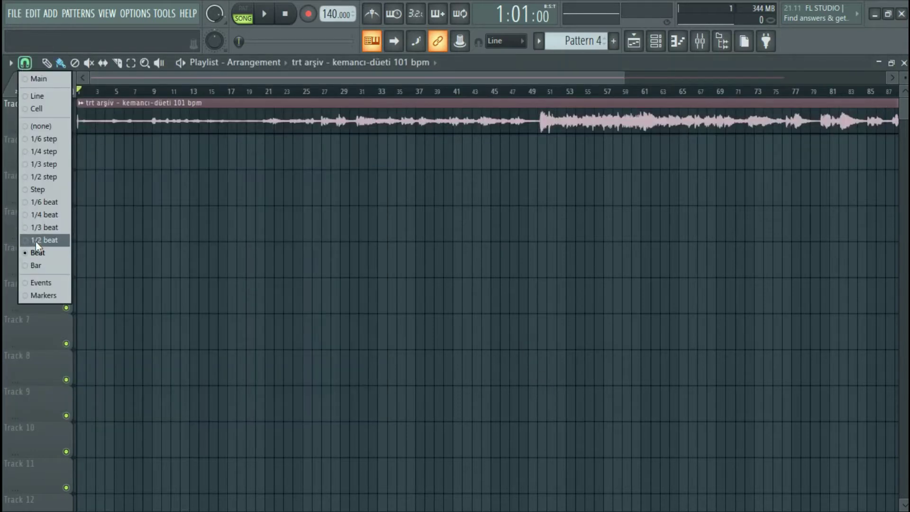
left_click(48, 125)
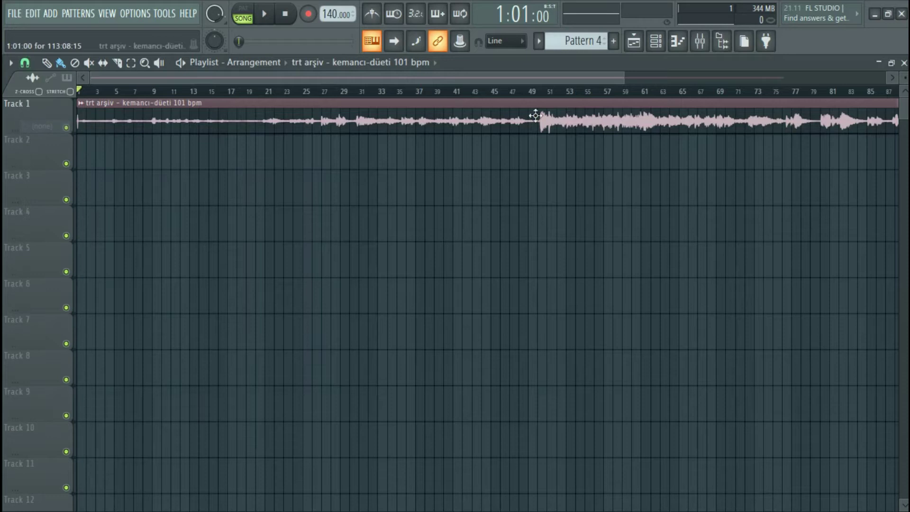
key("space")
left_click_drag(484, 81, 97, 96)
key("space")
key("space")
left_click_drag(905, 78, 904, 104)
key("space")
key("space")
key("space")
left_click_drag(77, 188, 117, 187)
key("space")
Fine-tune the trimmed start of the Track 1 clip to 1:03:16 and play it back
key("space")
left_click_drag(118, 188, 124, 188)
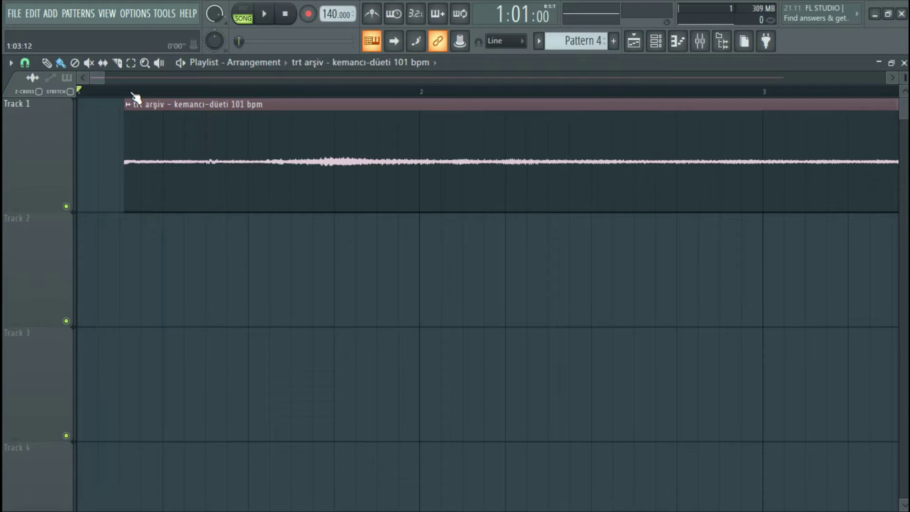
scroll(123, 156, "up", 2)
key("space")
key("space")
double_click(138, 195)
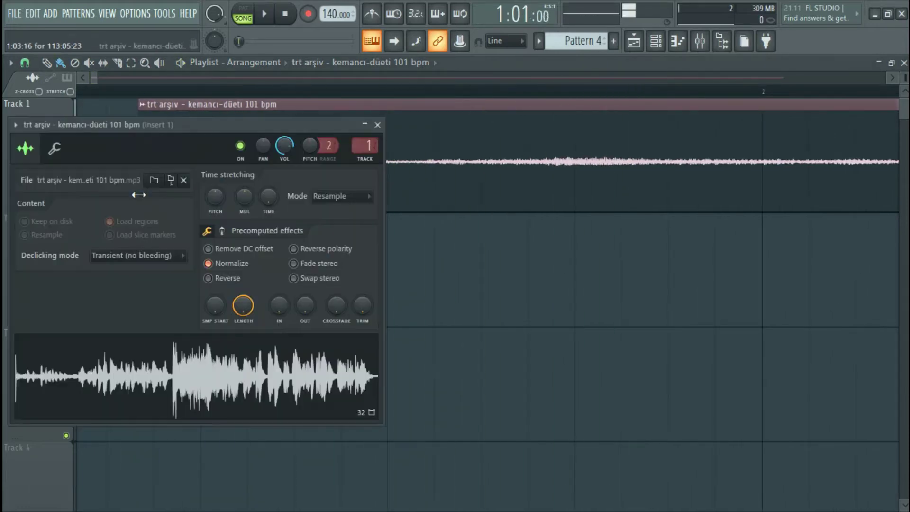
left_click(378, 125)
key("space")
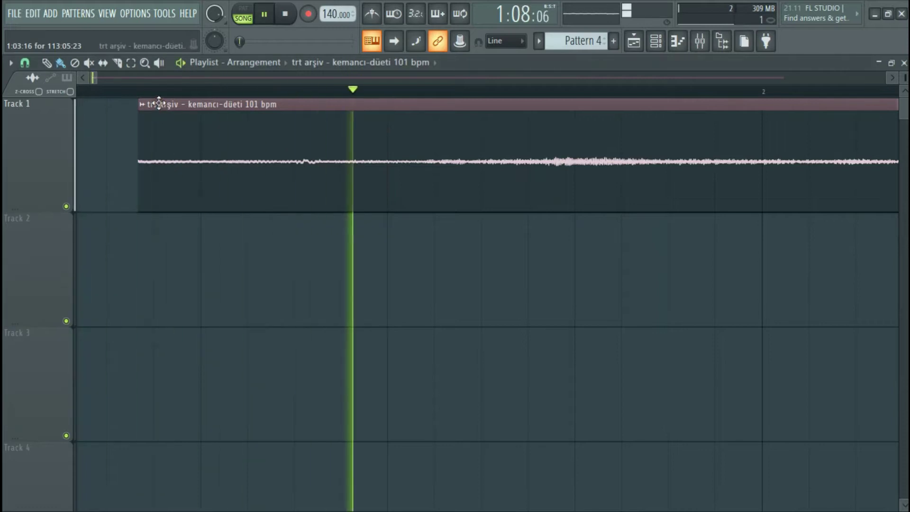
Play the clip around bar 9, slice it at about 9:14, and delete everything after the cut
scroll(166, 102, "down", 3)
left_click_drag(151, 76, 231, 98)
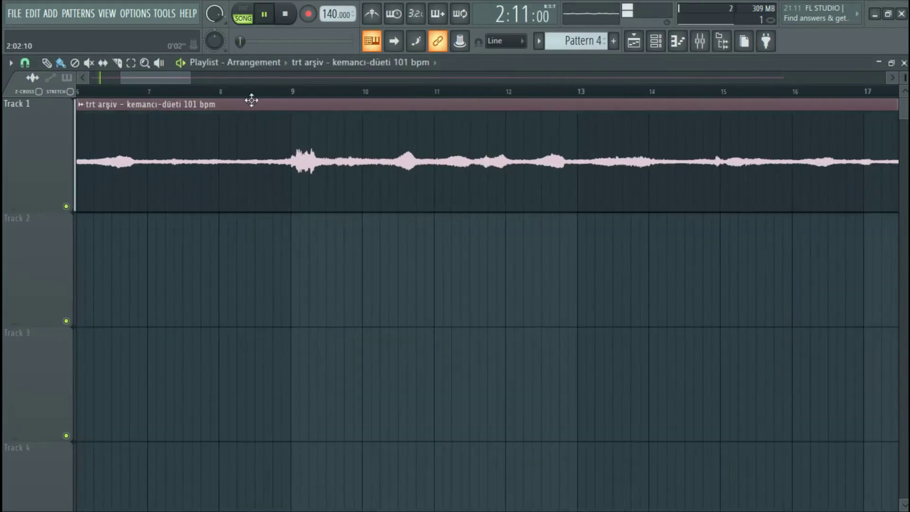
left_click(295, 93)
key("space")
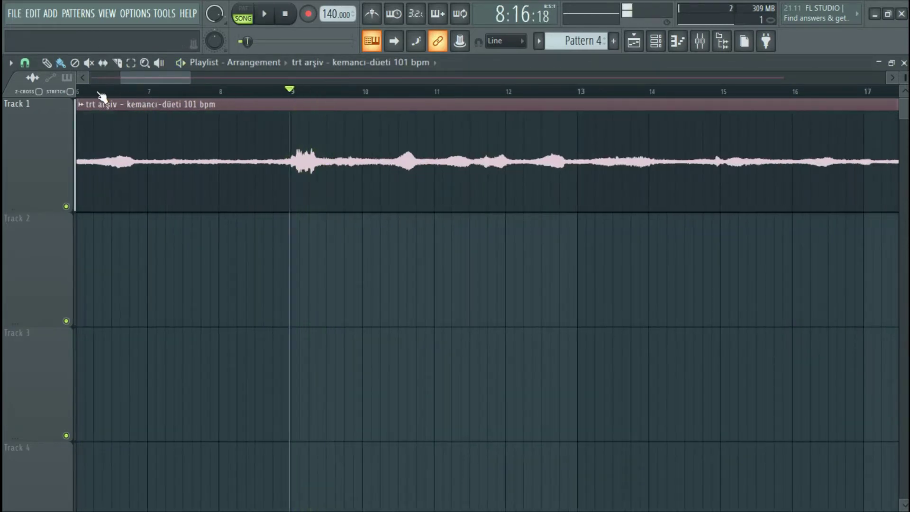
left_click(96, 93)
scroll(101, 94, "down", 2)
scroll(101, 94, "down", 3)
key("space")
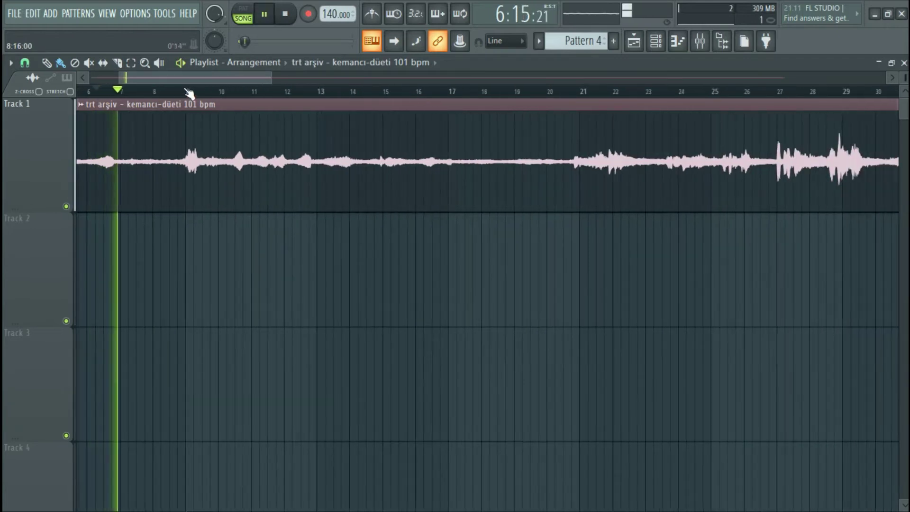
scroll(199, 91, "up", 3)
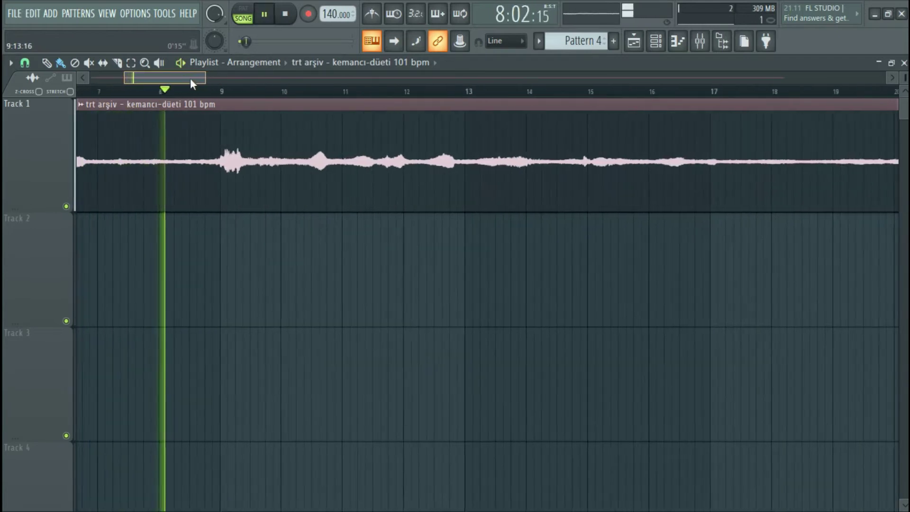
scroll(293, 95, "up", 6)
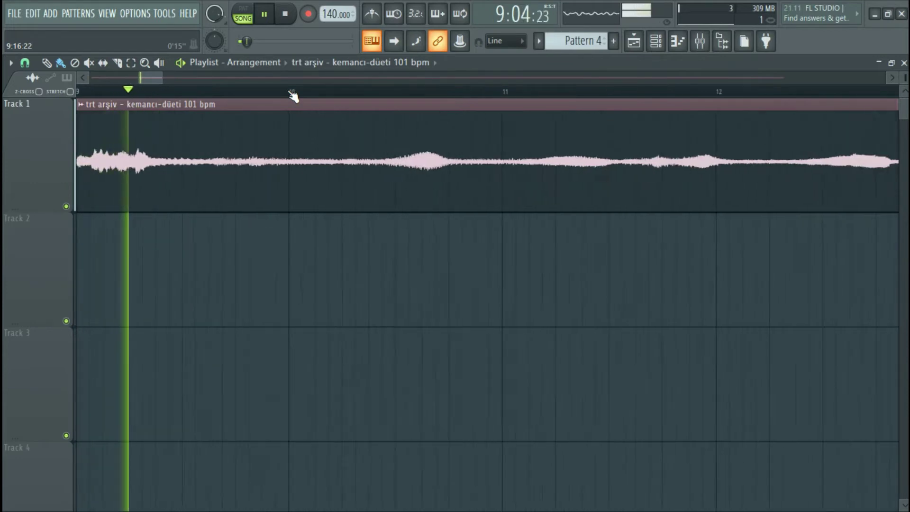
key("space")
key("space")
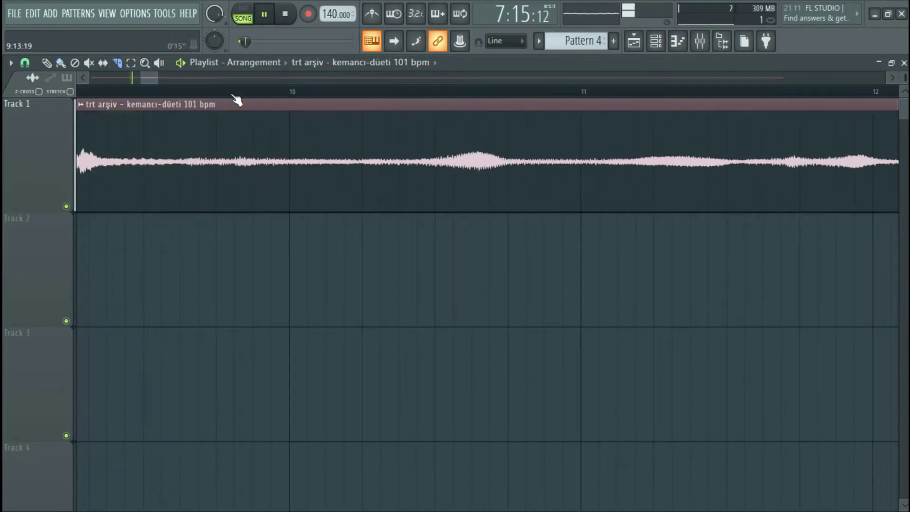
scroll(237, 101, "up", 2)
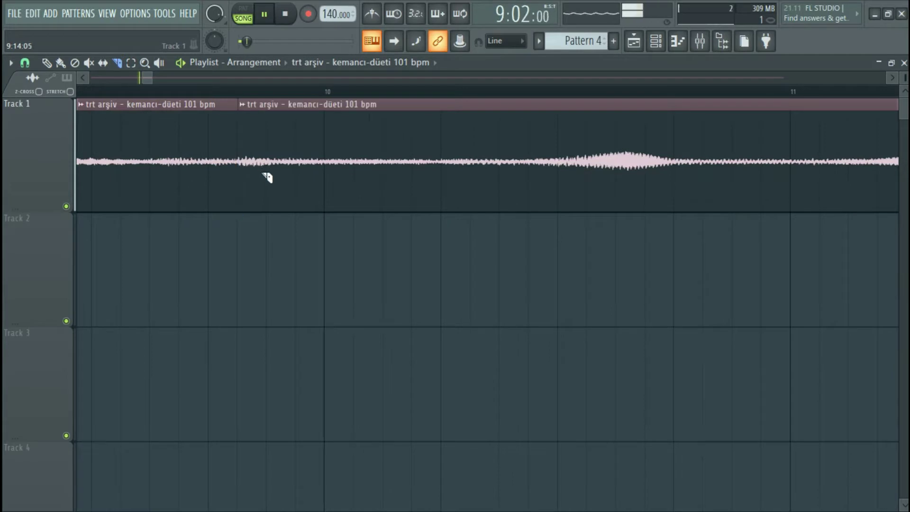
left_click(61, 63)
right_click(293, 138)
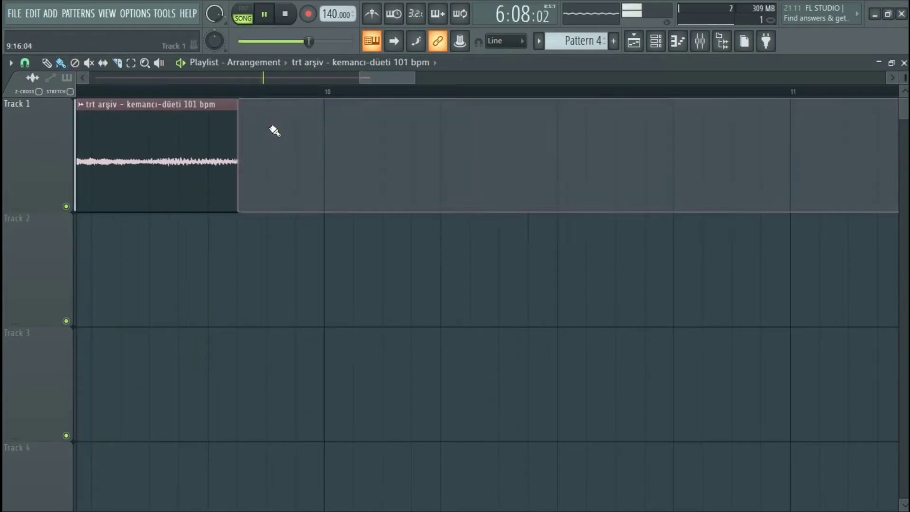
Adjust the clip's end near 9:14 and move the clip to the very start of Track 1
scroll(242, 100, "up", 3)
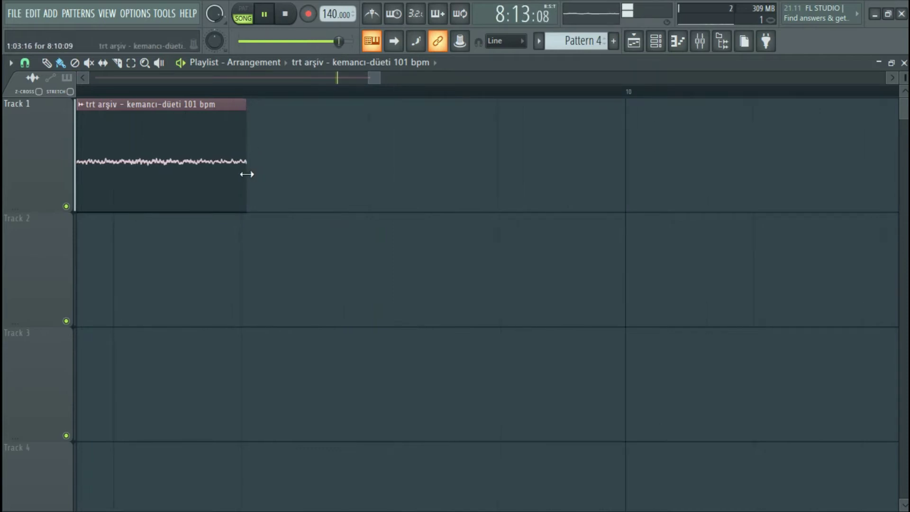
left_click_drag(249, 177, 248, 177)
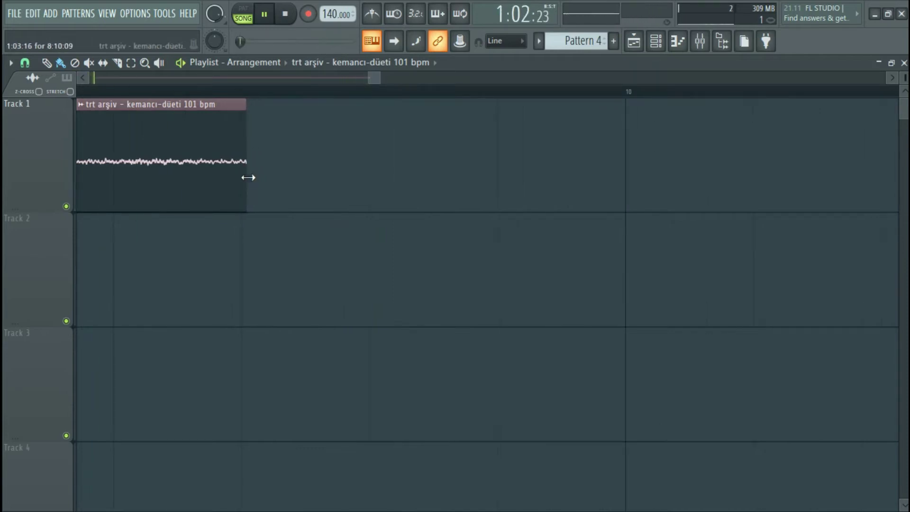
scroll(273, 103, "down", 6)
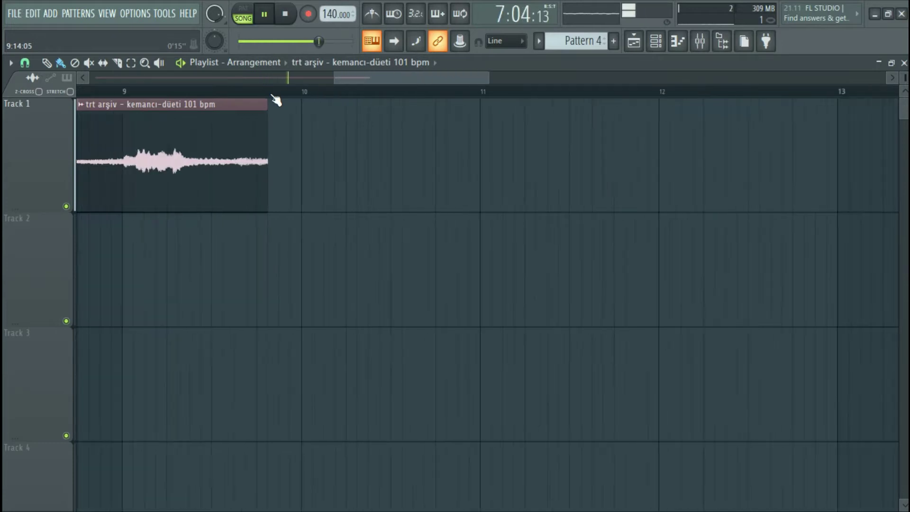
scroll(275, 100, "down", 4)
left_click(286, 15)
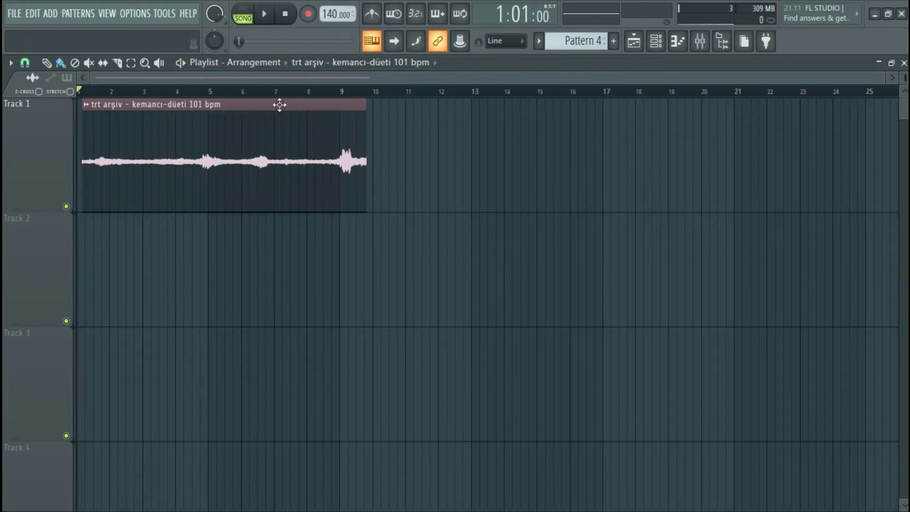
left_click_drag(219, 120, 209, 122)
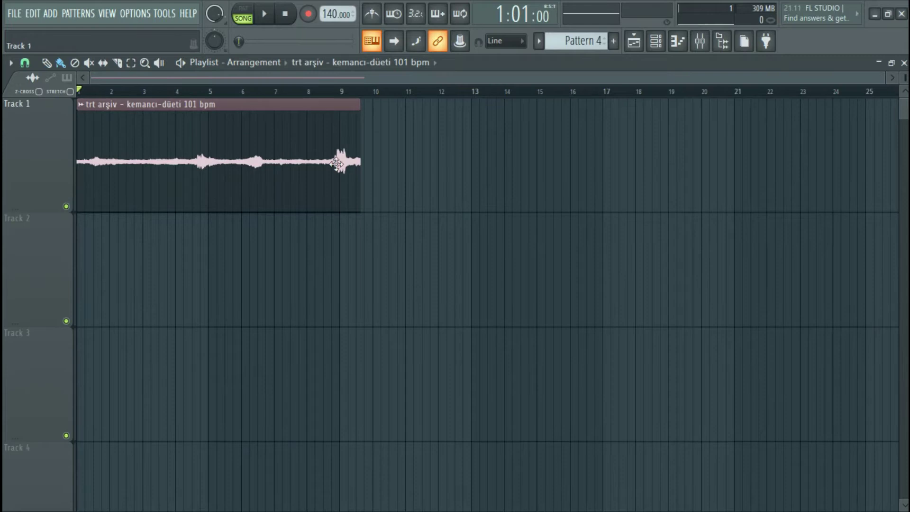
Set the project tempo to 101 BPM and briefly play the clip
right_click(324, 17)
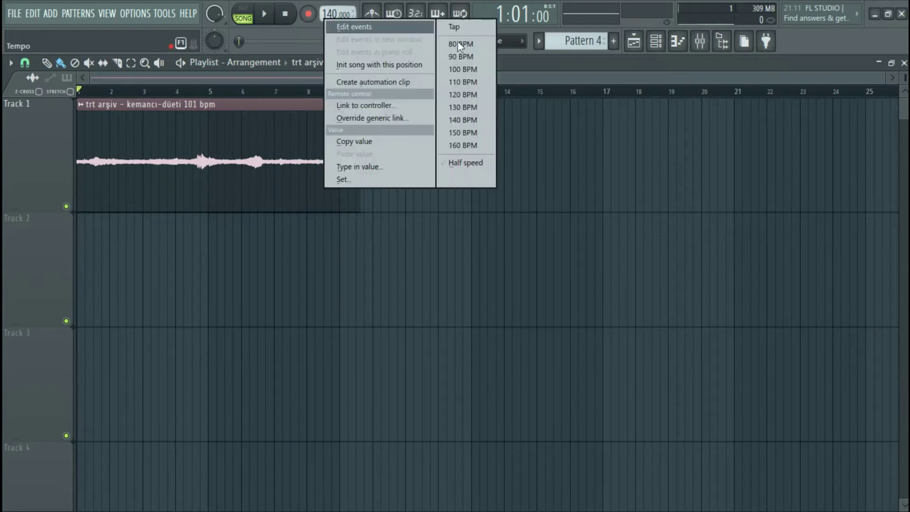
left_click(464, 70)
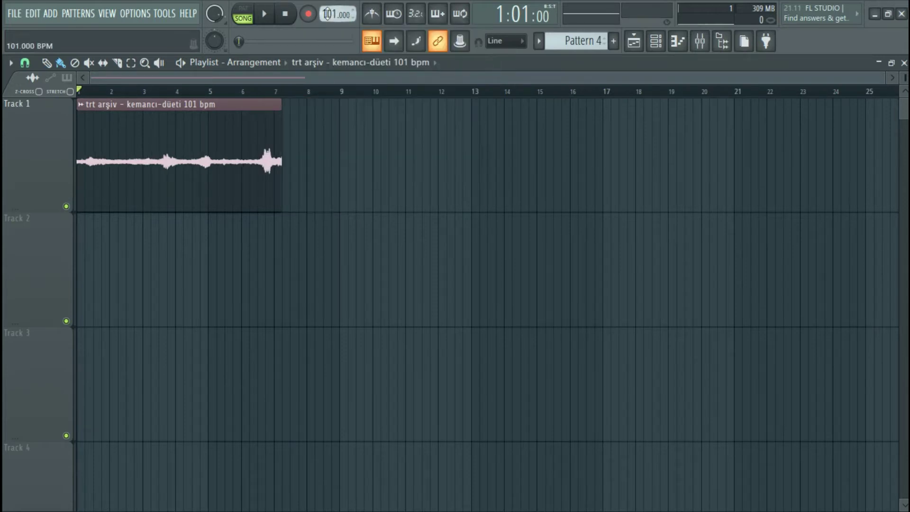
key("space")
key("space")
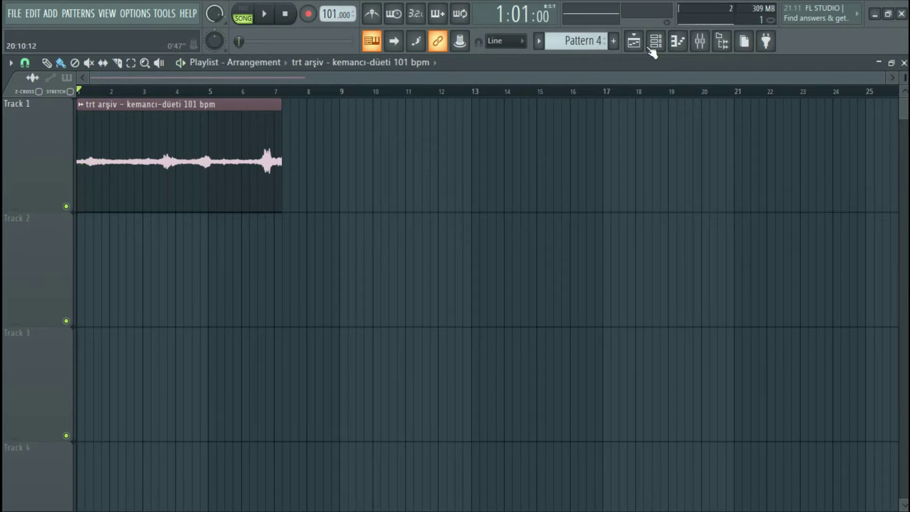
Arm mixer track Insert 1 for recording and render it to a new audio clip in the playlist
left_click(655, 43)
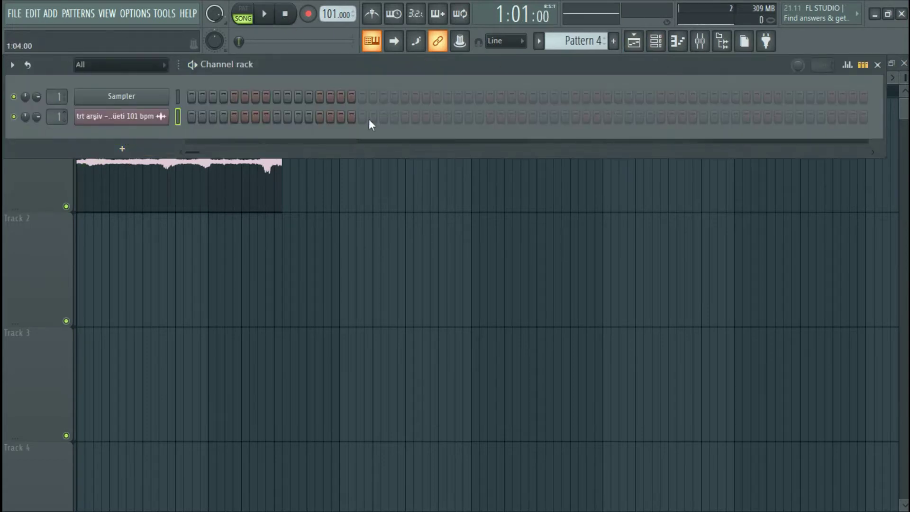
left_click(700, 42)
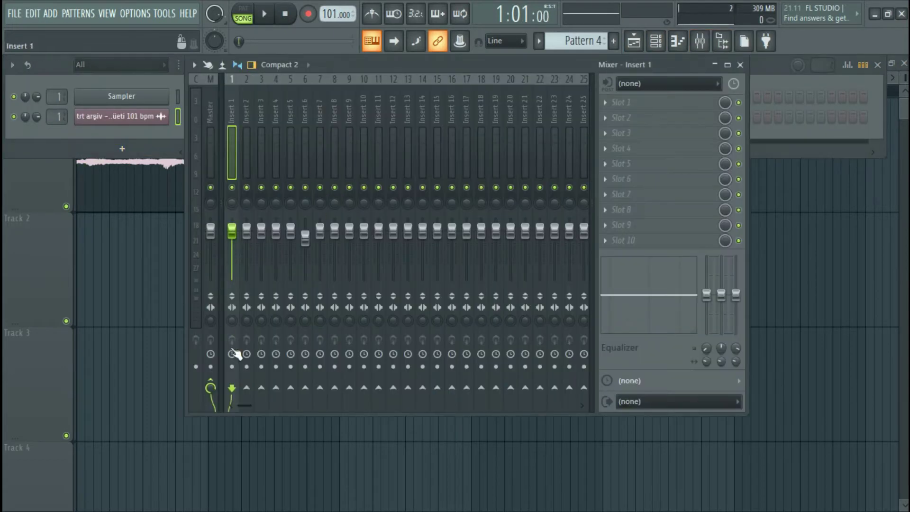
left_click(211, 126)
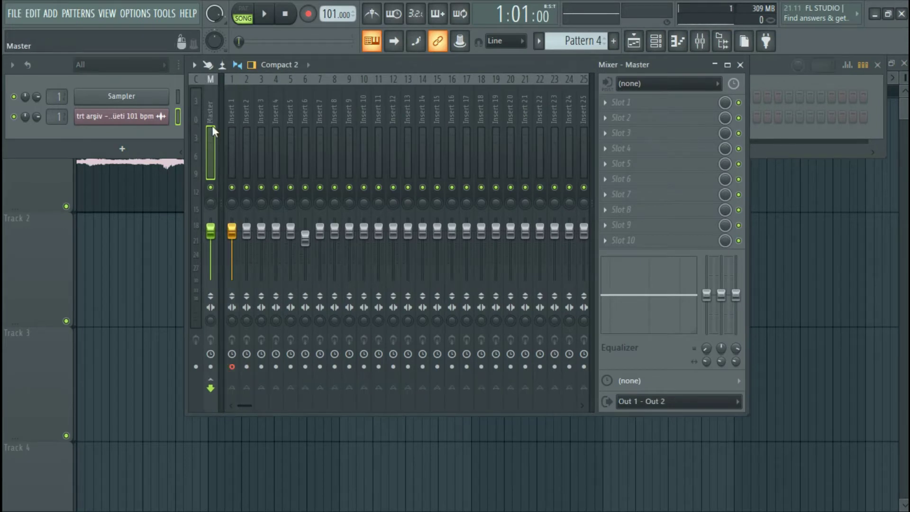
key("alt+r")
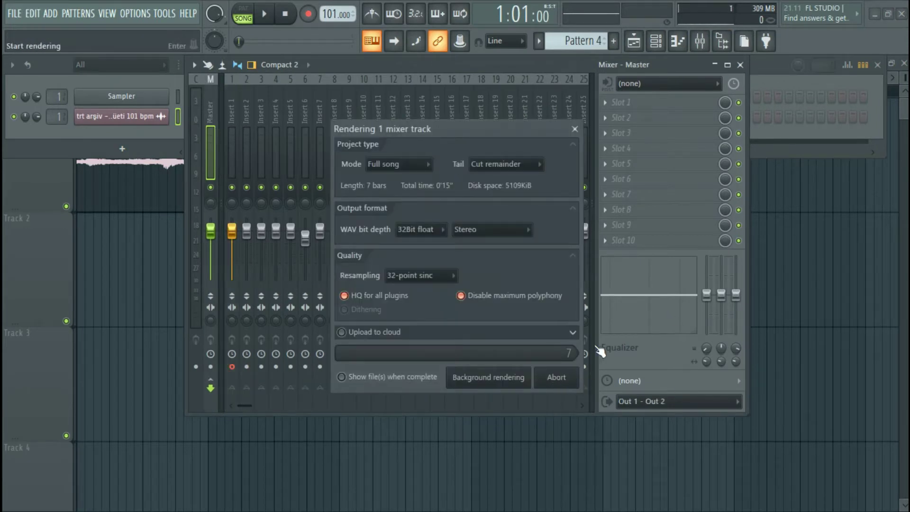
left_click(741, 65)
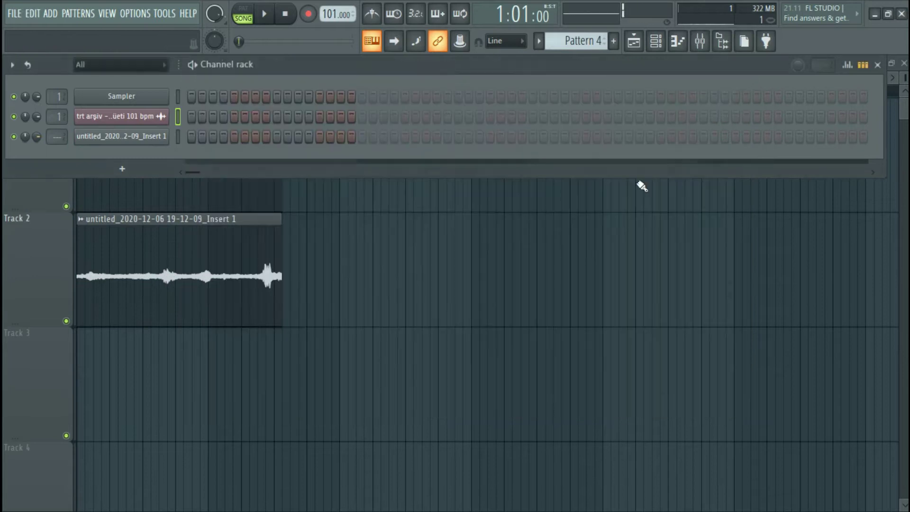
Delete the original clip on Track 1, move the rendered clip from Track 2 in its place, and play it
left_click(281, 231)
right_click(217, 162)
left_click_drag(178, 250, 180, 142)
key("space")
Rename the rendered Insert 1 audio channel as Kemancı
left_click(655, 43)
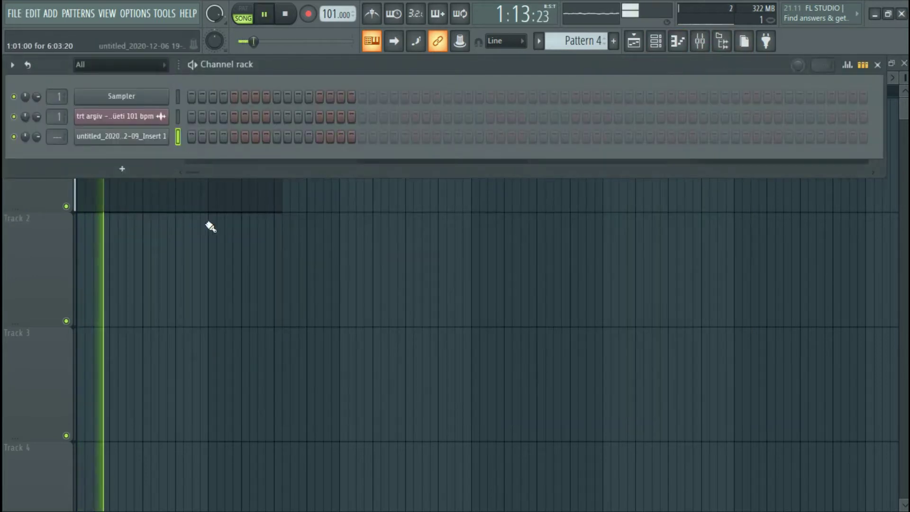
right_click(141, 139)
left_click(217, 167)
type("Kemancı")
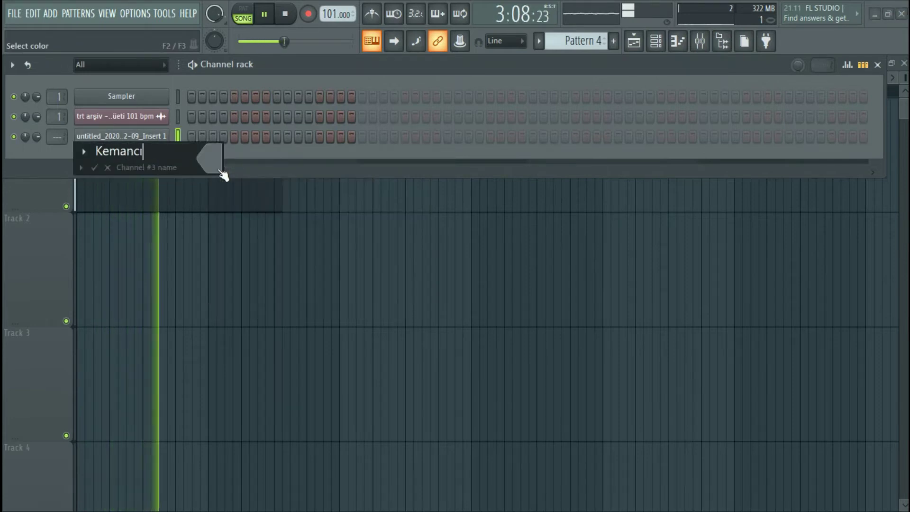
key("Return")
left_click(251, 208)
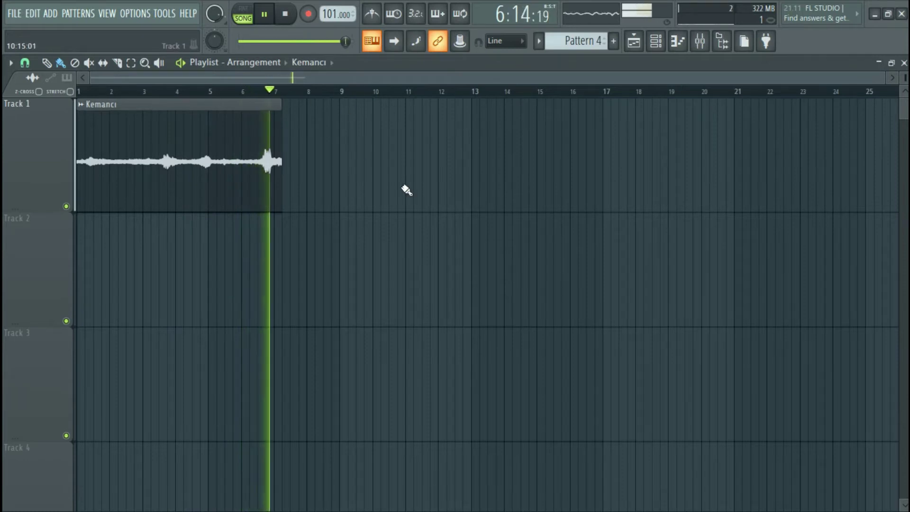
Stop playback and review the audio channels in the channel rack
key("space")
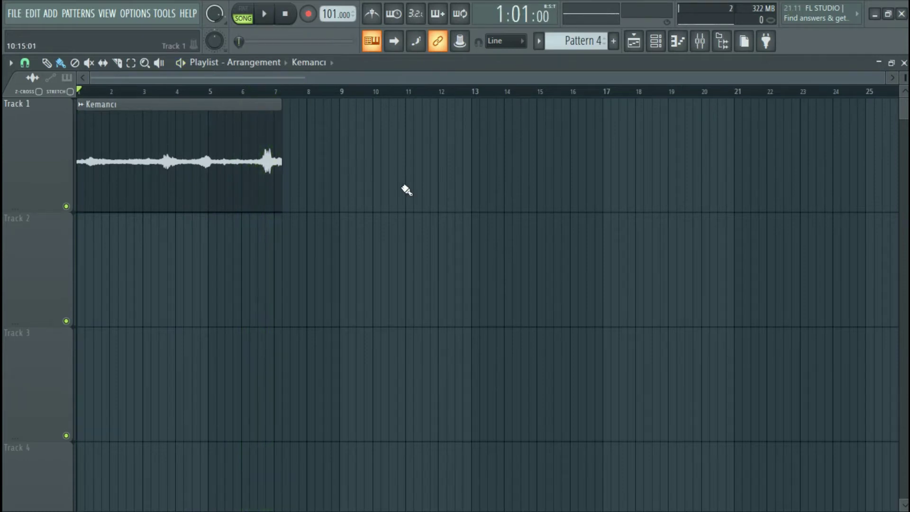
left_click(656, 42)
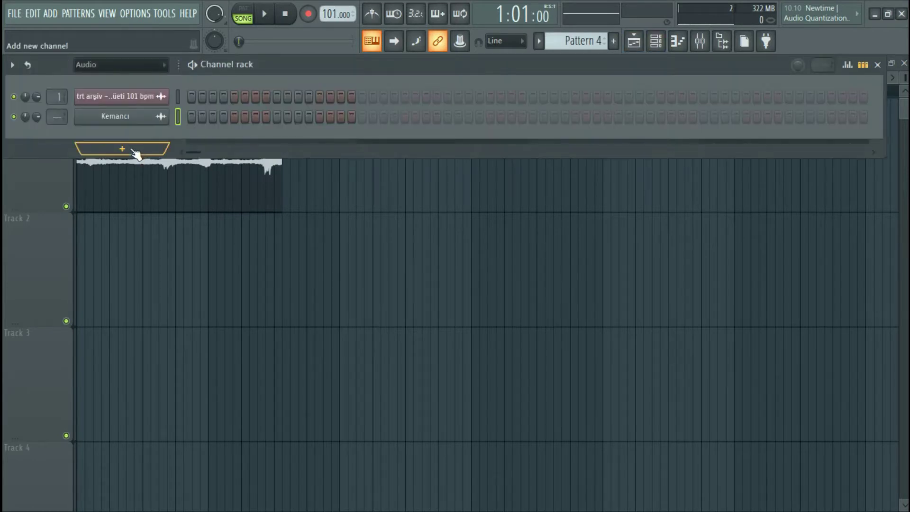
key("F6")
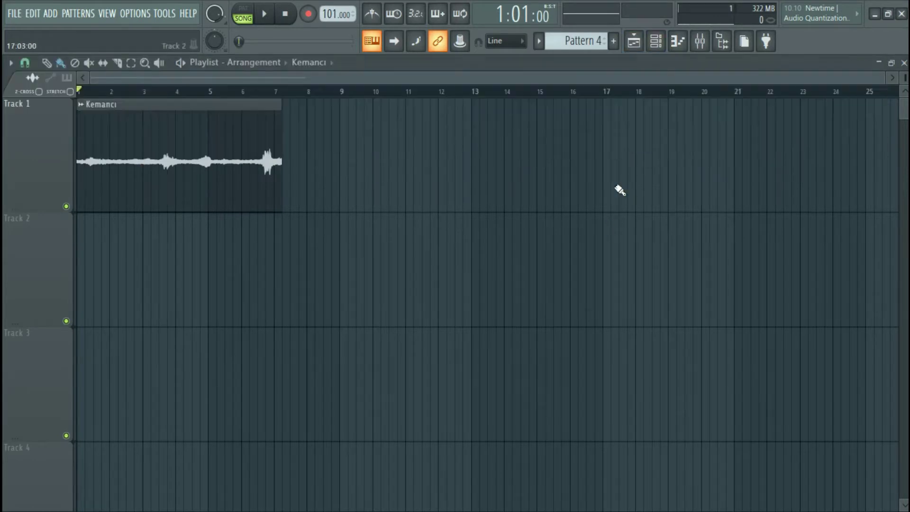
Add a Fruity Slicer channel to the channel rack
left_click(667, 43)
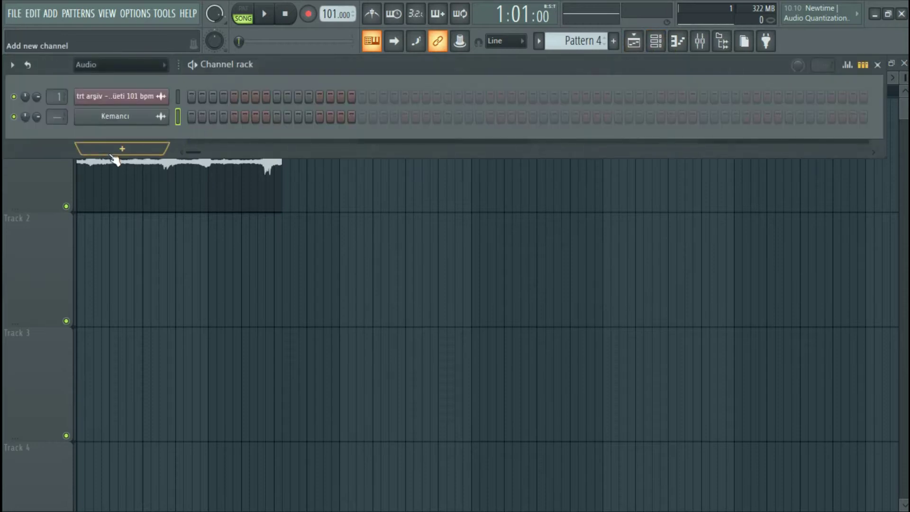
left_click(122, 149)
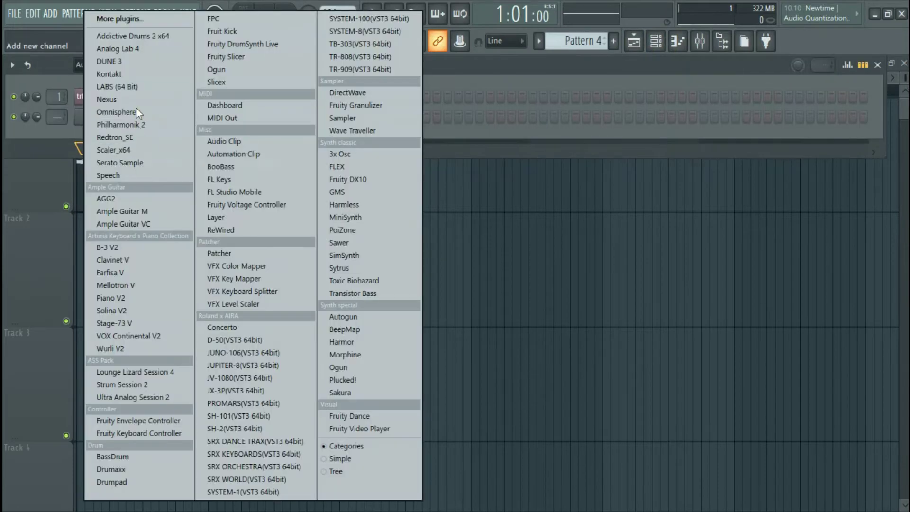
left_click(262, 60)
key("F5")
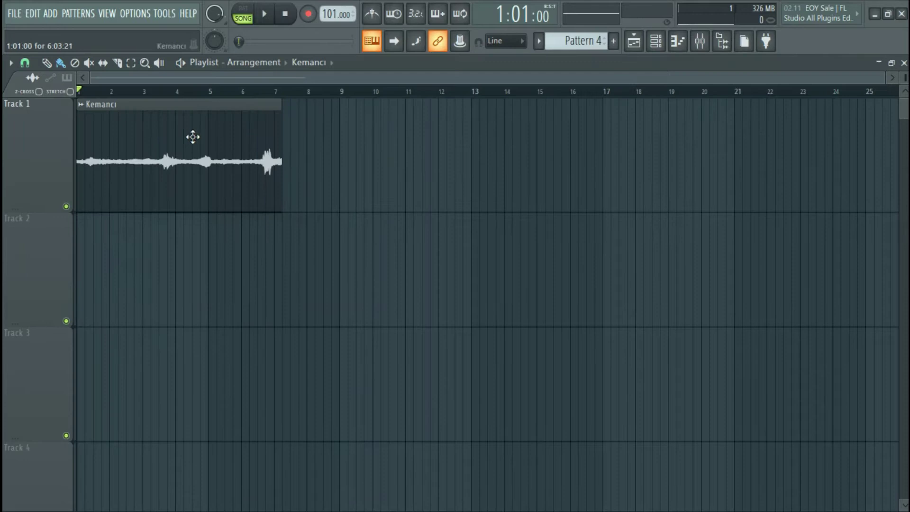
Set the channel rack filter to All so every channel type is listed
left_click(656, 45)
left_click(156, 62)
left_click(142, 82)
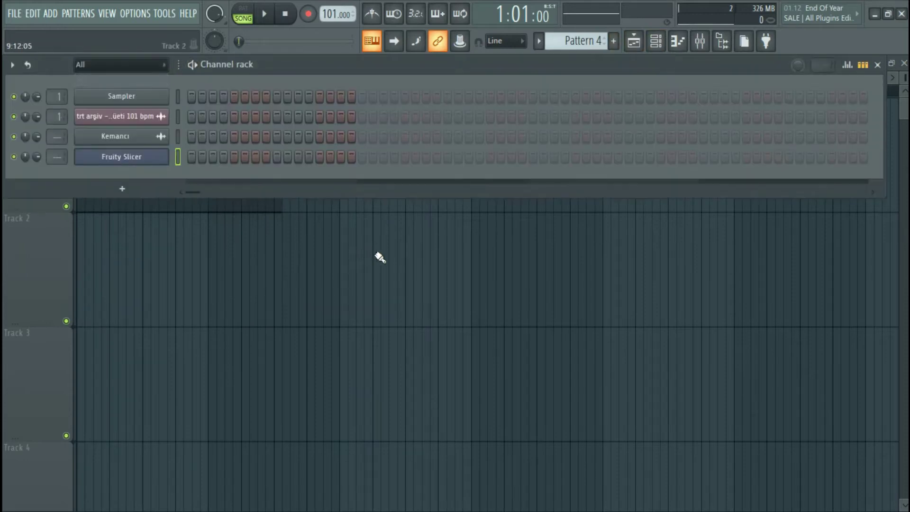
left_click(377, 256)
Load the Kemancı sample into Fruity Slicer and place the slicer window clear of the channel list
left_click(655, 43)
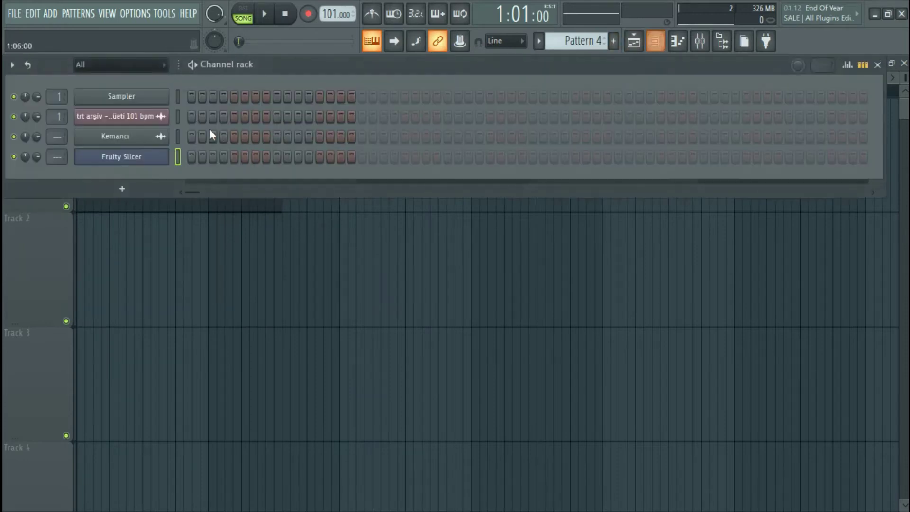
left_click(133, 159)
left_click_drag(138, 127, 213, 299)
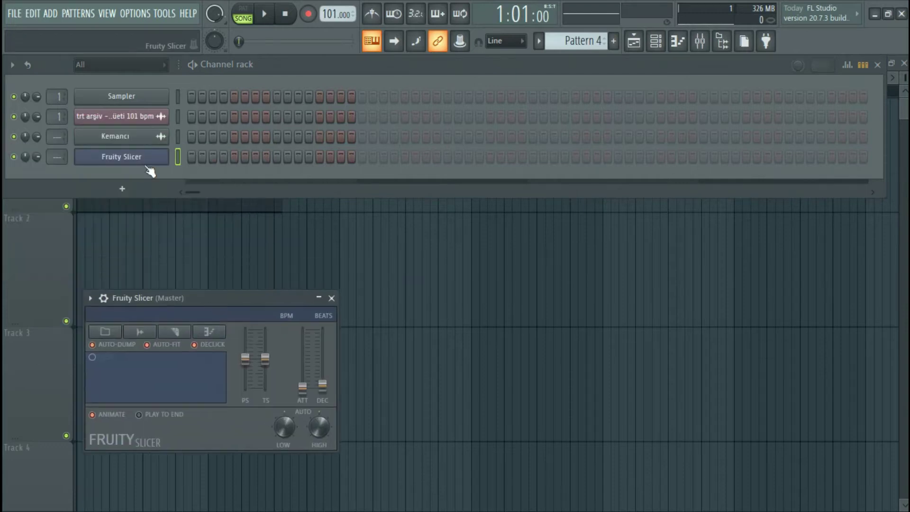
left_click(140, 134)
left_click_drag(255, 469, 153, 142)
left_click_drag(300, 481, 157, 161)
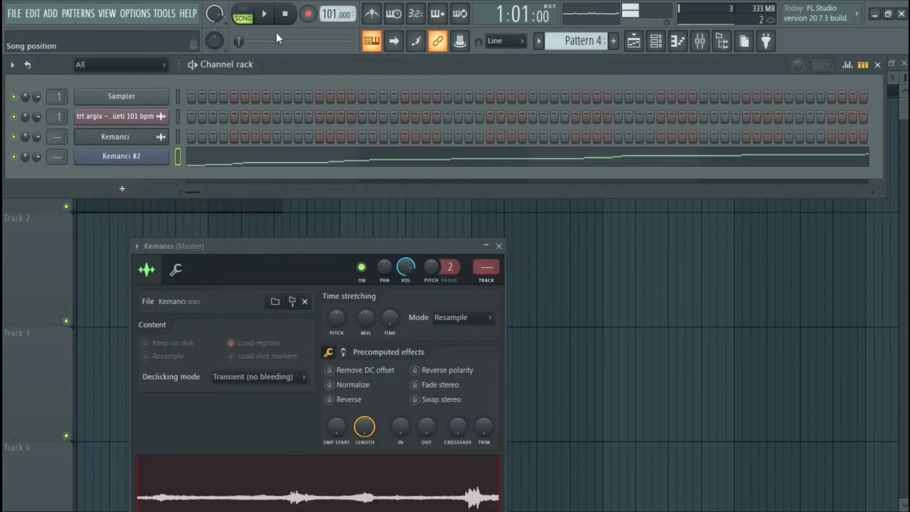
left_click(141, 161)
left_click_drag(188, 304, 300, 135)
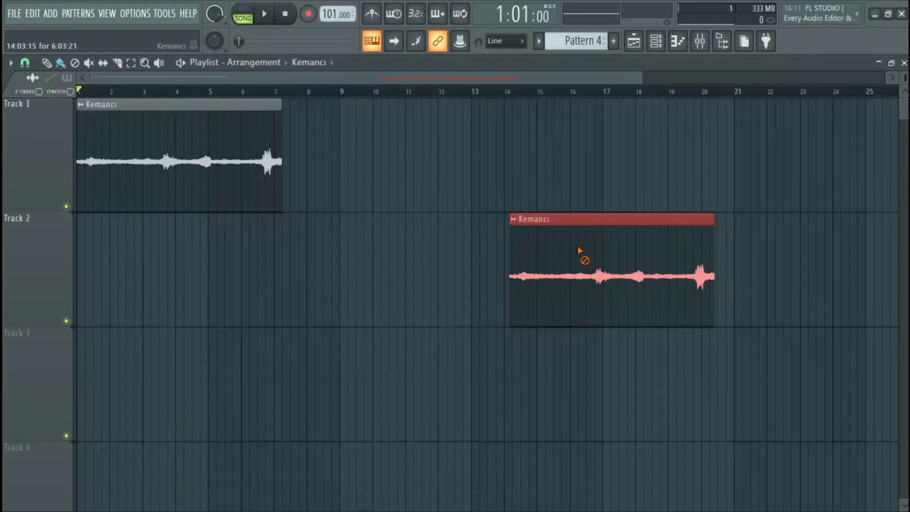
Close the sample's channel settings and reslice the Kemancı sample by Beat in Fruity Slicer
right_click(581, 251)
key("F6")
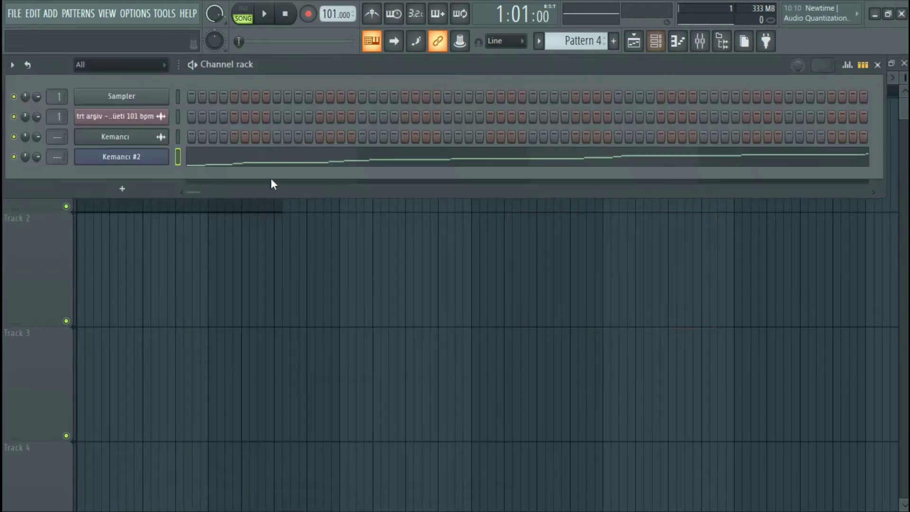
left_click(151, 160)
left_click(293, 173)
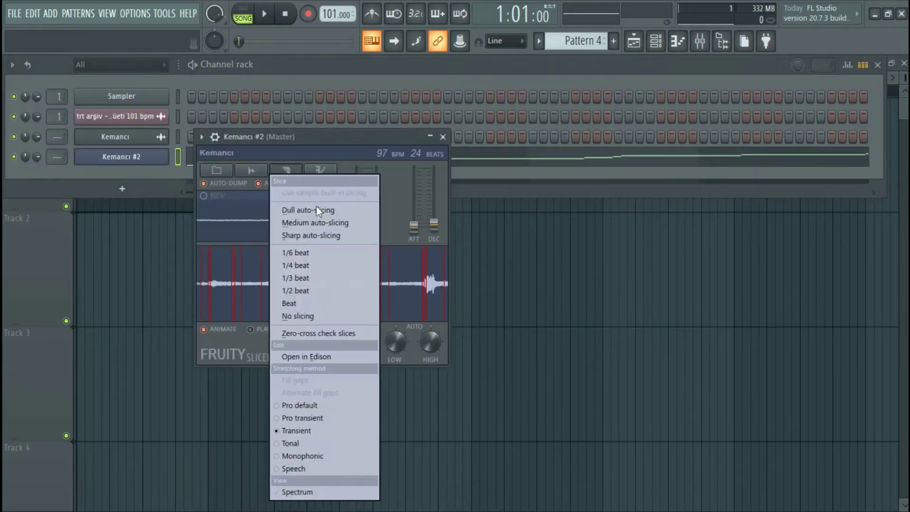
left_click(314, 302)
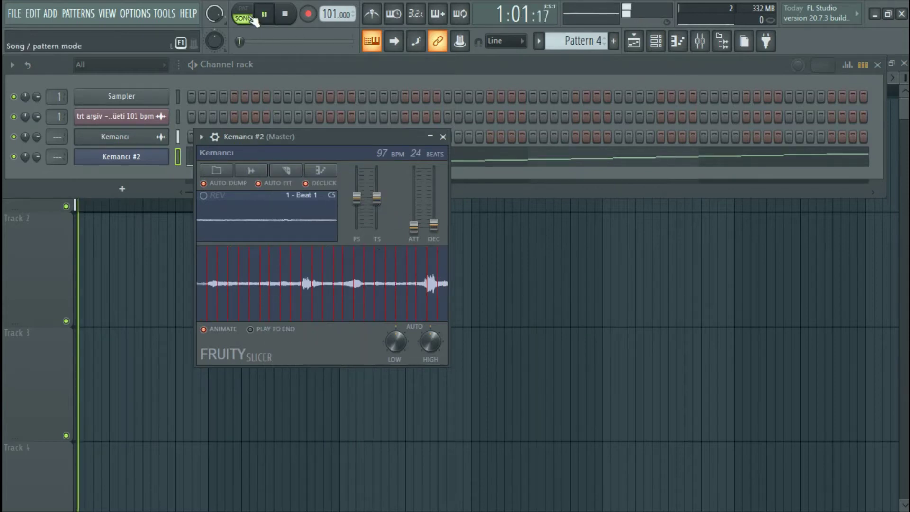
Play the sliced pattern in pattern mode and delete the Kemancı clip from playlist Track 1
key("space")
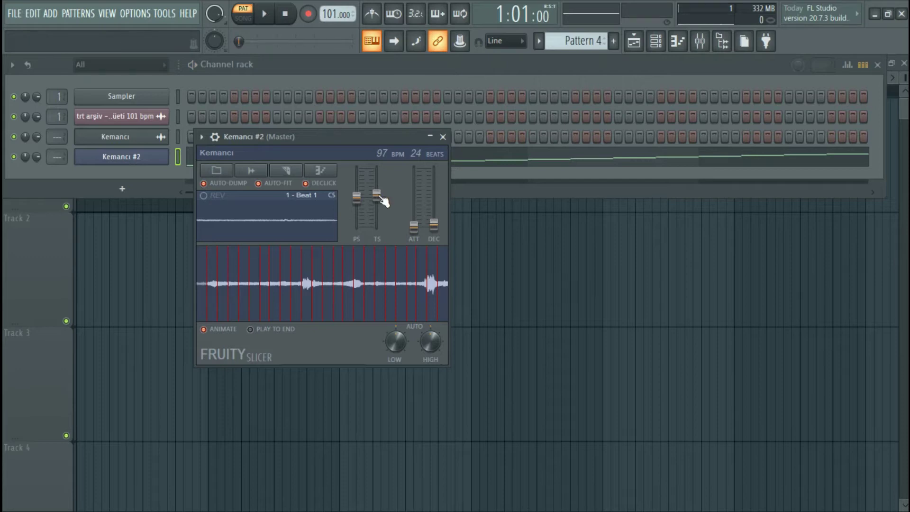
left_click(443, 137)
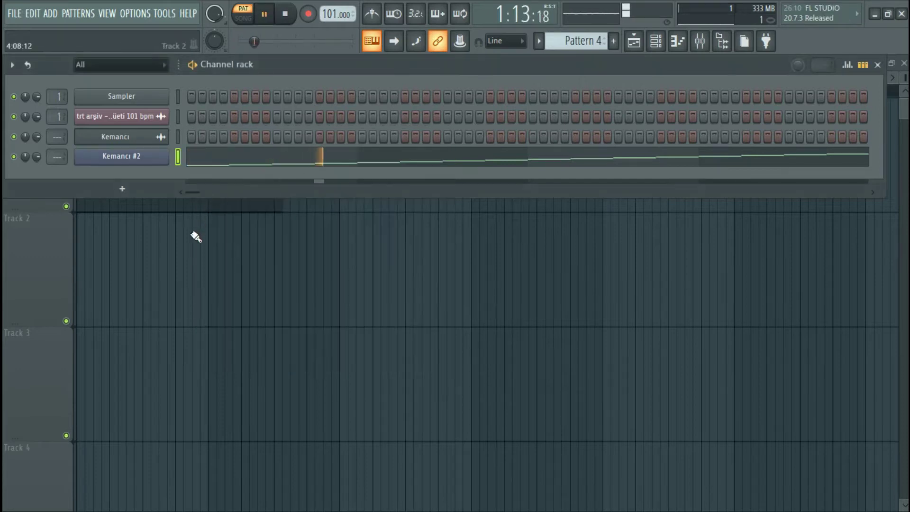
right_click(237, 206)
key("F6")
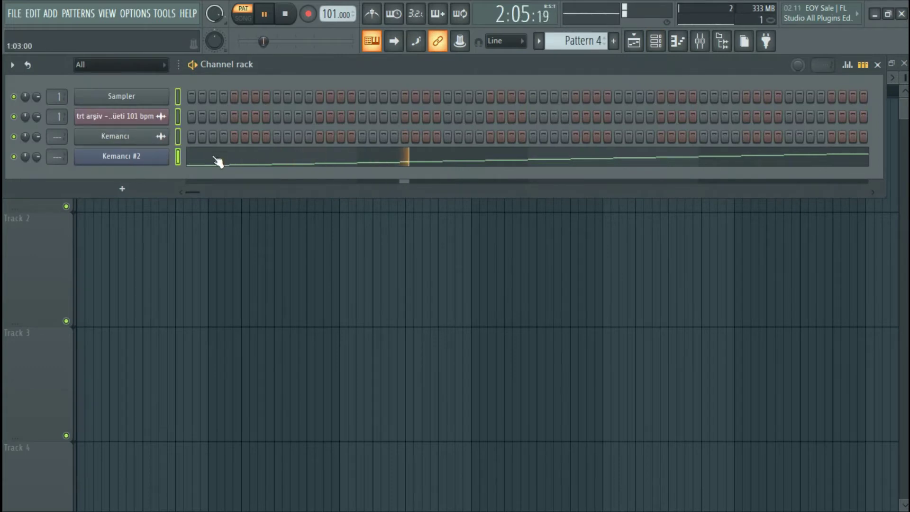
In the Kemancı #2 piano roll, move the four notes of bar 2 up to Beat 11 through Beat 14
key("F7")
scroll(227, 92, "down", 1)
scroll(397, 233, "up", 6)
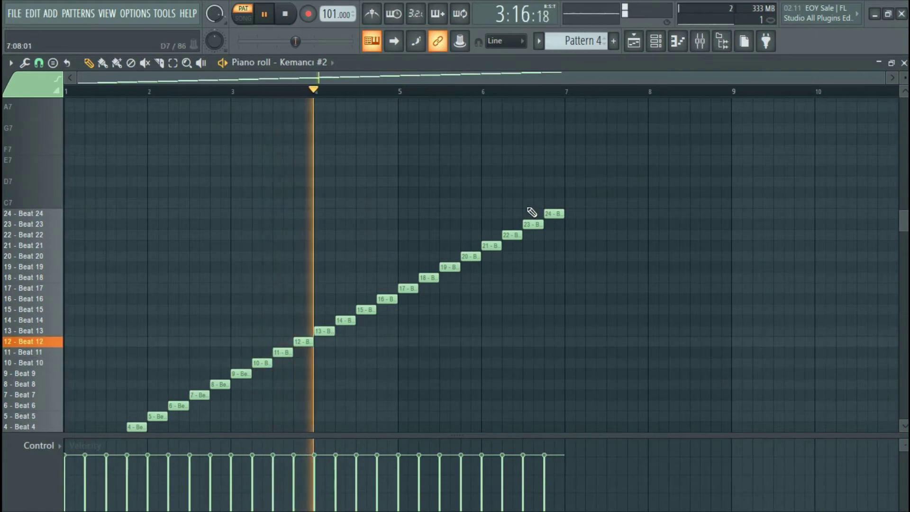
scroll(231, 239, "down", 4)
scroll(232, 238, "down", 1)
left_click_drag(149, 347, 229, 273)
left_click_drag(175, 311, 158, 248)
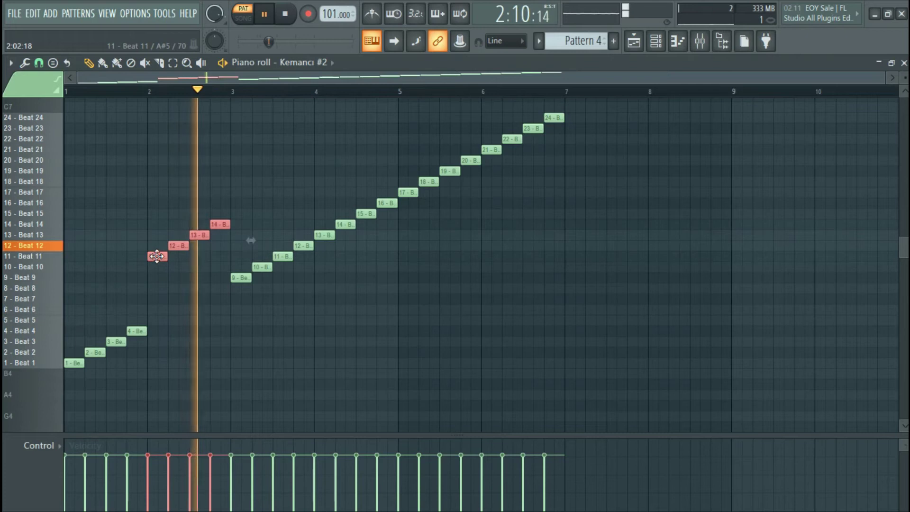
left_click(201, 186, "ctrl")
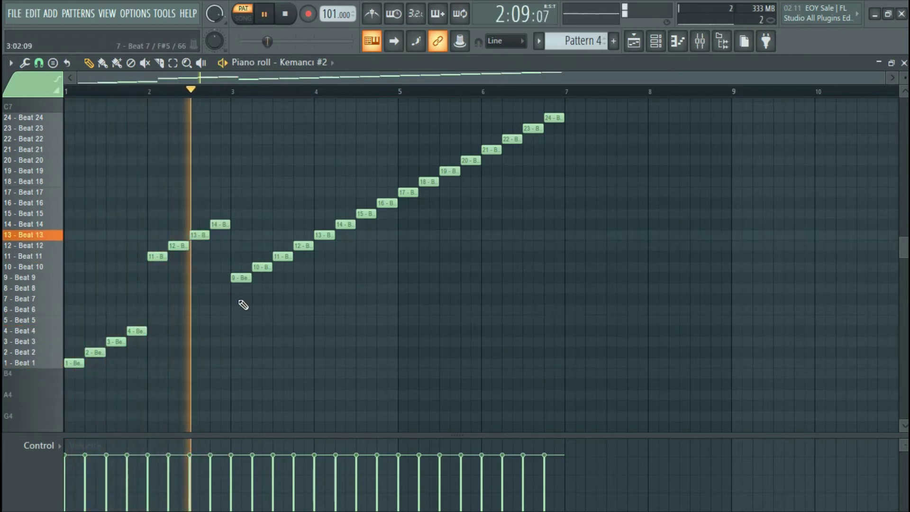
Move the four notes of bar 3 up to Beat 15 through Beat 18
left_click_drag(244, 305, 304, 232)
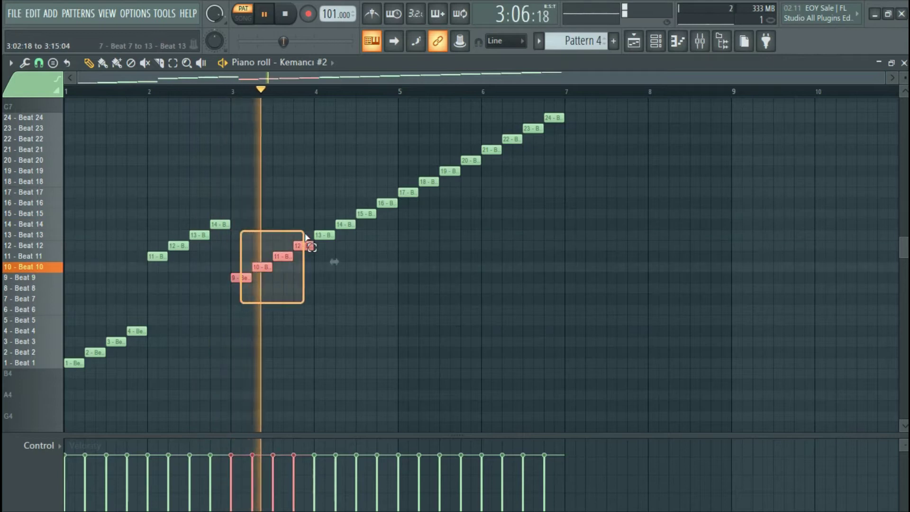
left_click_drag(239, 276, 238, 213)
left_click(518, 273)
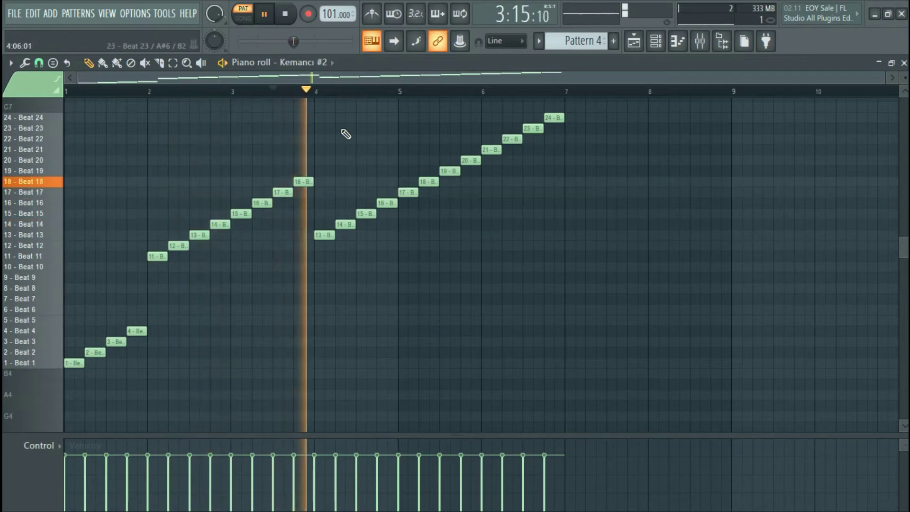
Rearrange the bar 4 notes onto Beat 11, Beat 12, Beat 23 and Beat 24, checking them by playback
key("space")
key("space")
mouse_move(342, 248)
left_mouse_down()
mouse_move(325, 228)
mouse_move(329, 257)
left_mouse_up()
right_click(490, 264)
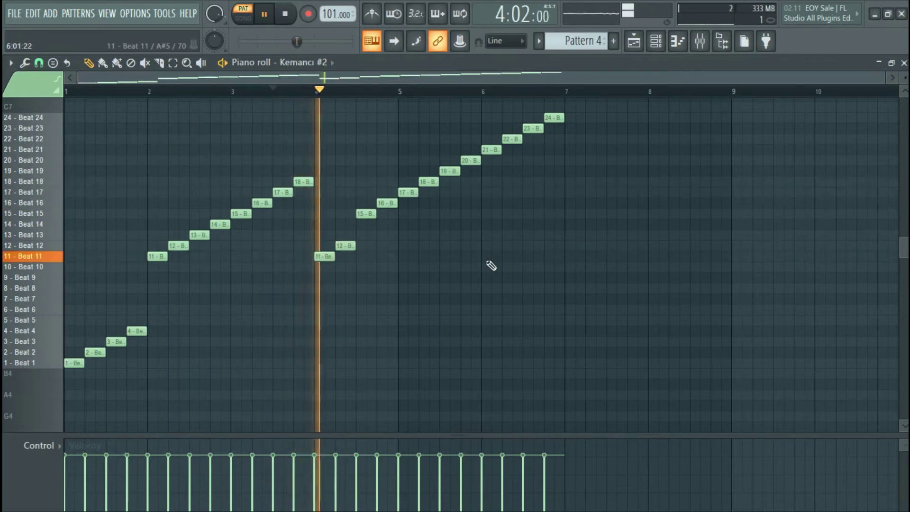
left_click_drag(376, 229, 367, 135)
key("space")
key("space")
key("space")
key("space")
left_click(450, 147, "ctrl")
key("space")
Delete all notes from bar 5 onward, play the four-bar pattern and close the piano roll
right_click(408, 192)
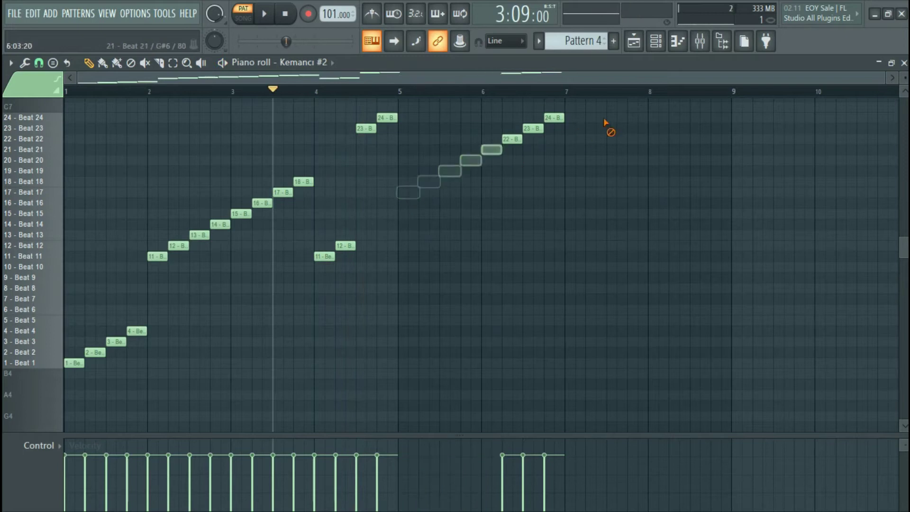
left_click(264, 13)
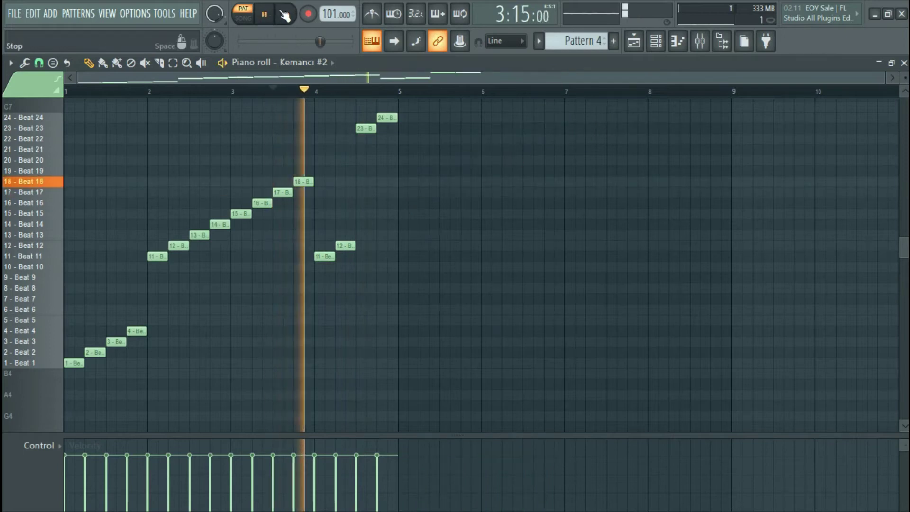
left_click(903, 63)
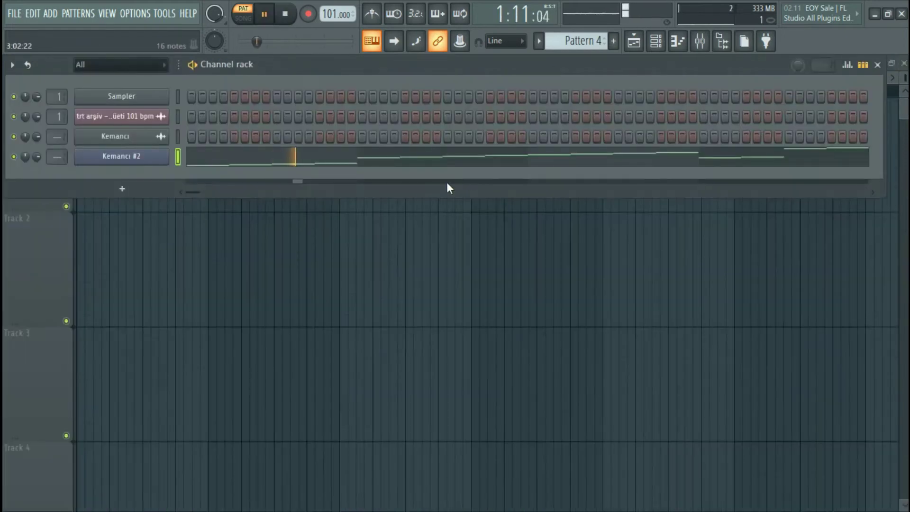
Route the Kemancı #2 channel to mixer track 2 and open the mixer
key("F6")
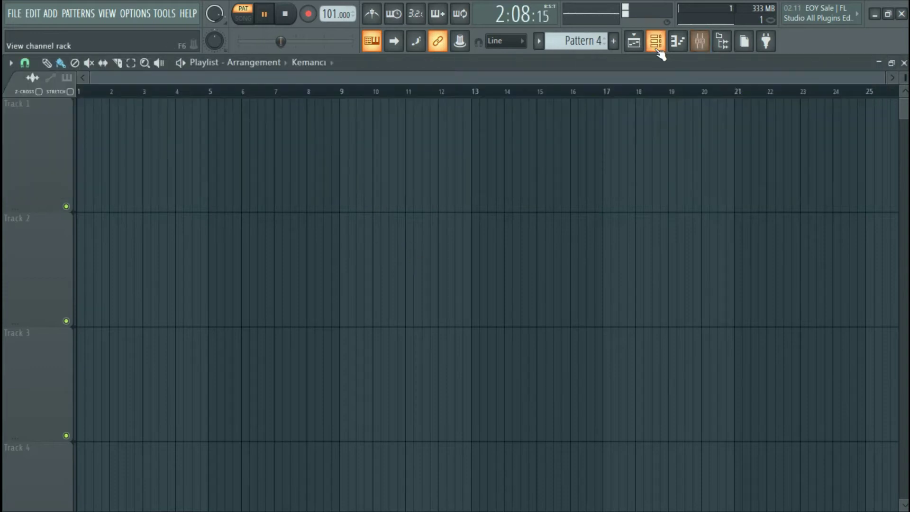
left_click(655, 41)
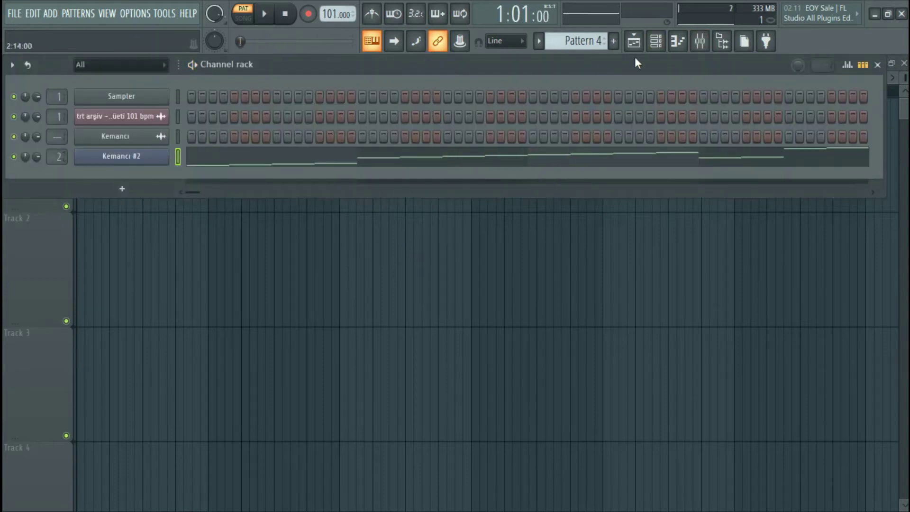
left_click(703, 48)
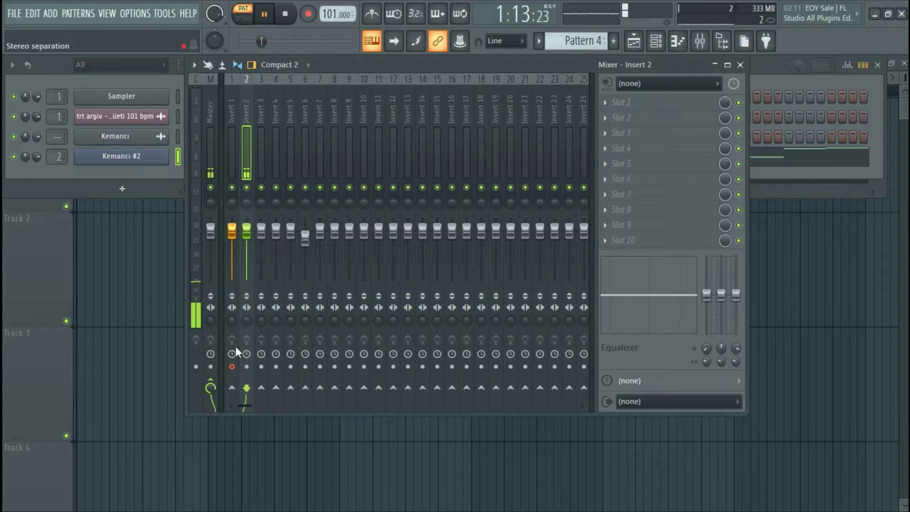
Arm Insert 2 for recording instead of Insert 1 and render it in Pattern mode at 32Bit float
left_click(246, 367)
left_click(213, 153)
key("space")
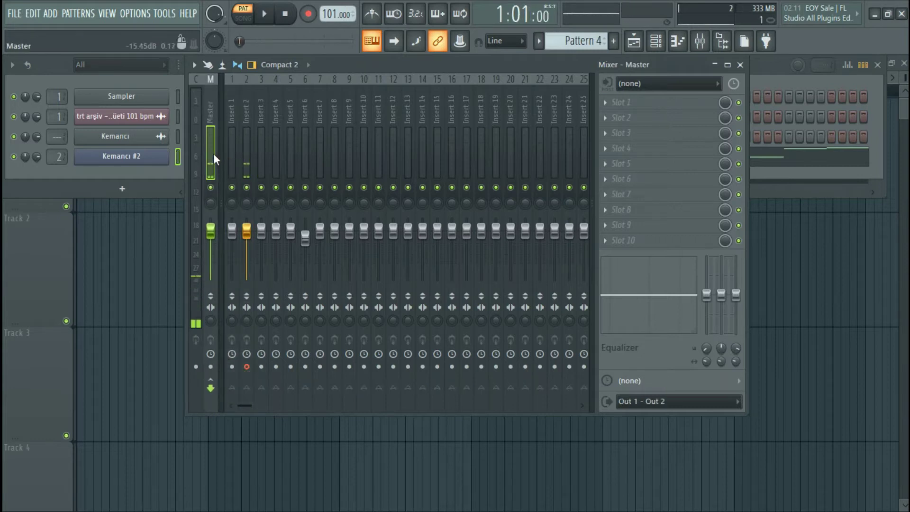
key("ctrl+alt+r")
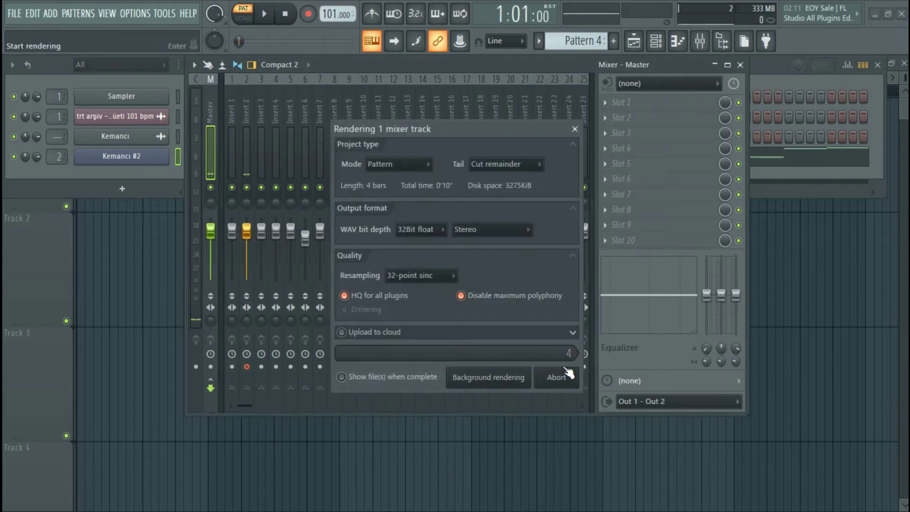
left_click(741, 65)
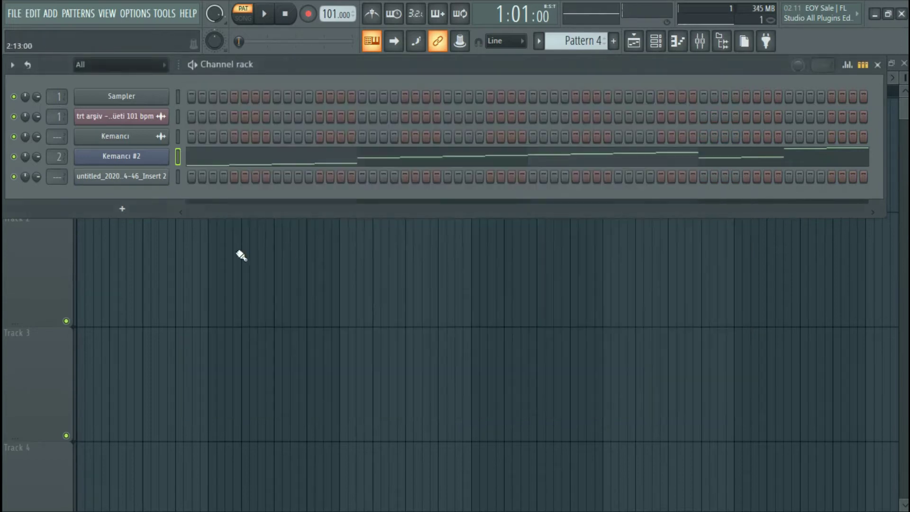
Rename the rendered Insert 2 audio channel as Kemancu ı
left_click(159, 184)
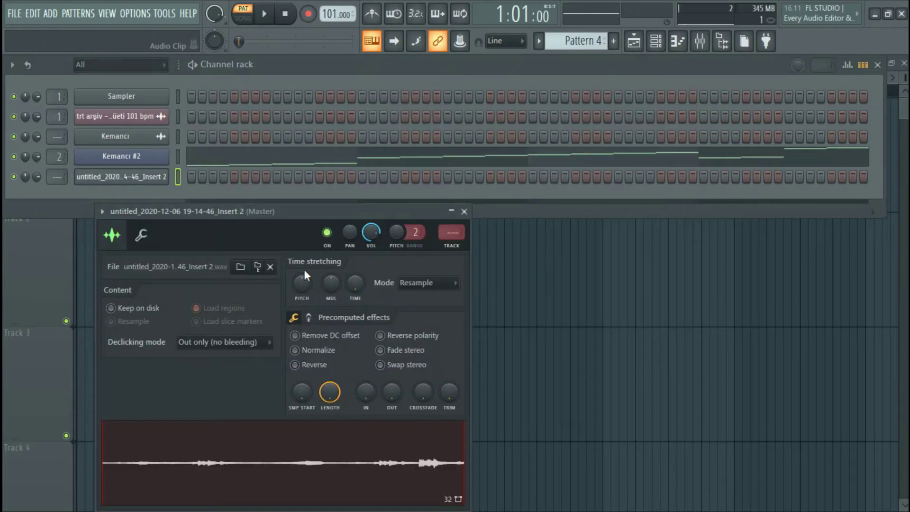
left_click(464, 212)
right_click(163, 178)
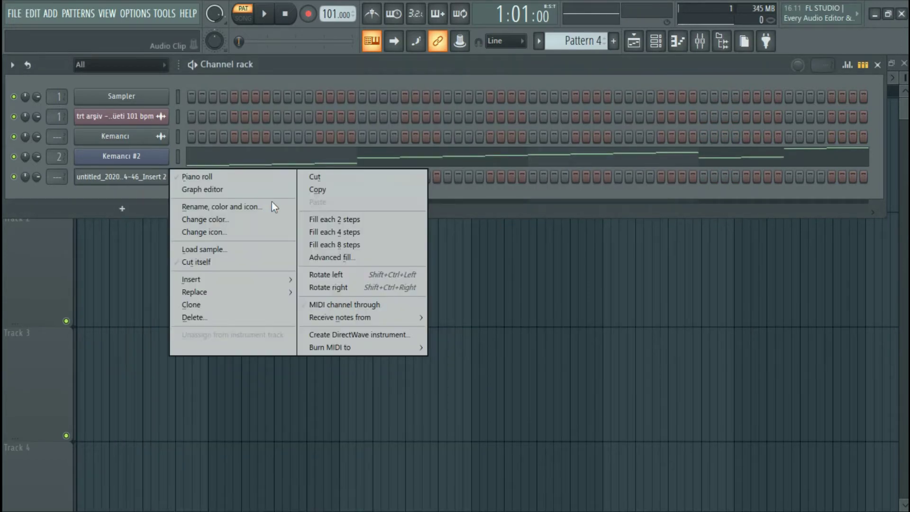
left_click(246, 207)
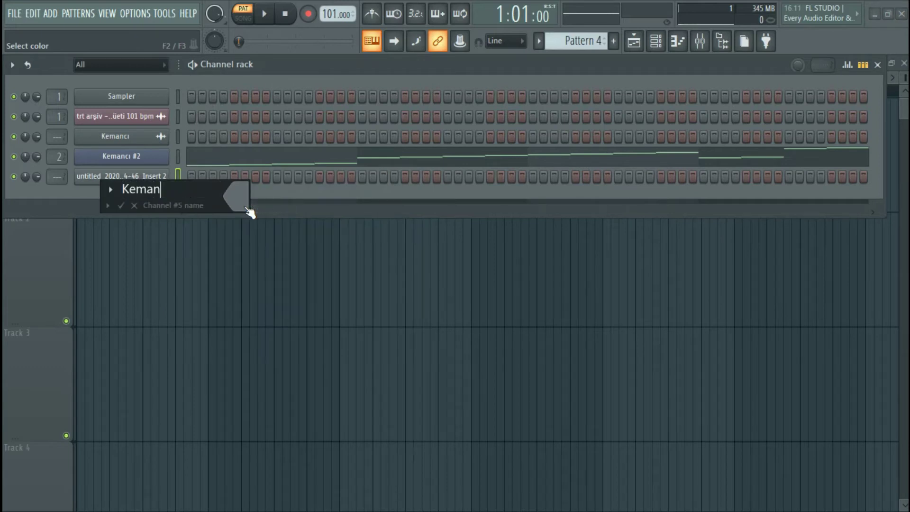
key("Return")
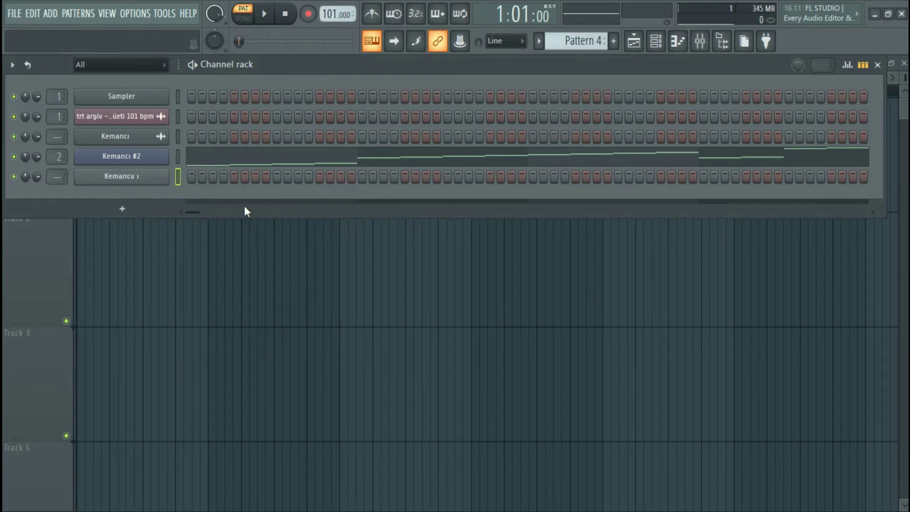
Place the Kemancu ı audio clip at bar 1 of playlist Track 1 and play it in song mode
left_click(241, 285)
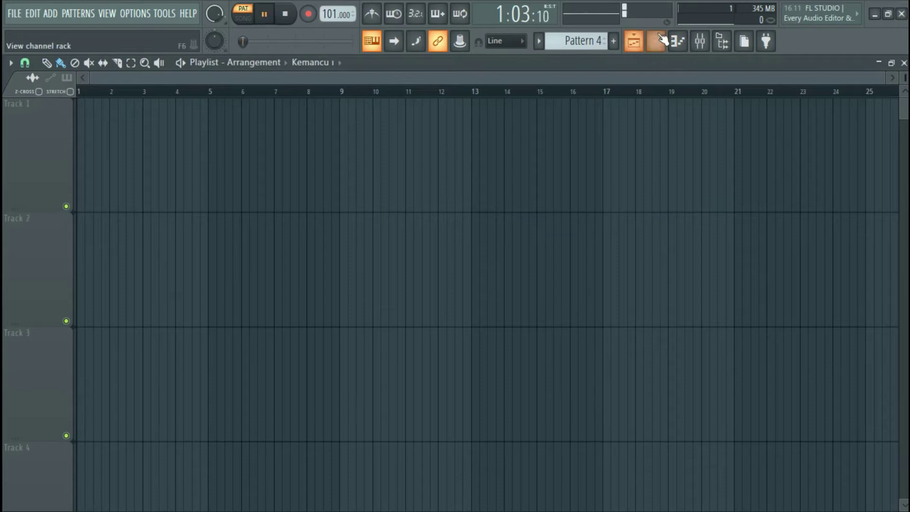
left_click(657, 41)
key("space")
left_click(144, 179)
left_click_drag(244, 439, 279, 347)
left_click_drag(329, 379, 13, 56)
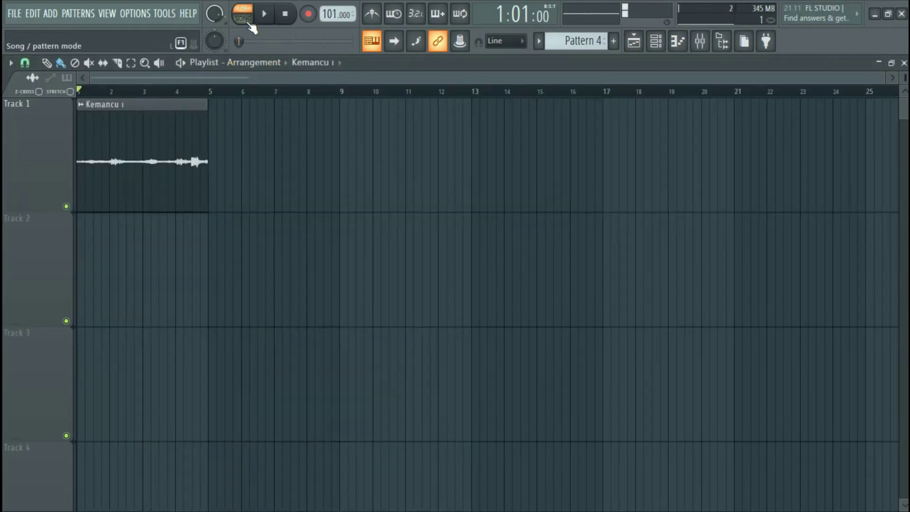
key("space")
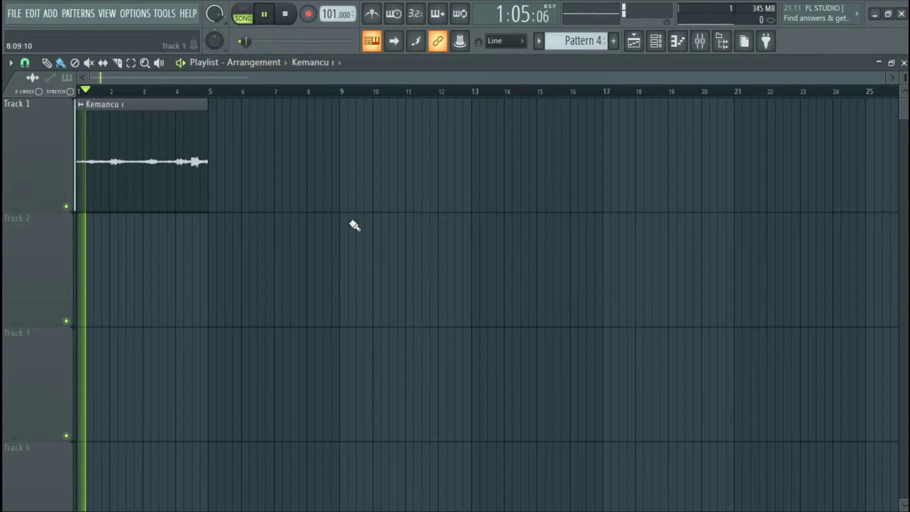
Turn on the metronome, lower the project tempo to 74 BPM and play the arrangement
left_click(371, 14)
key("space")
left_click_drag(327, 16, 327, 28)
key("space")
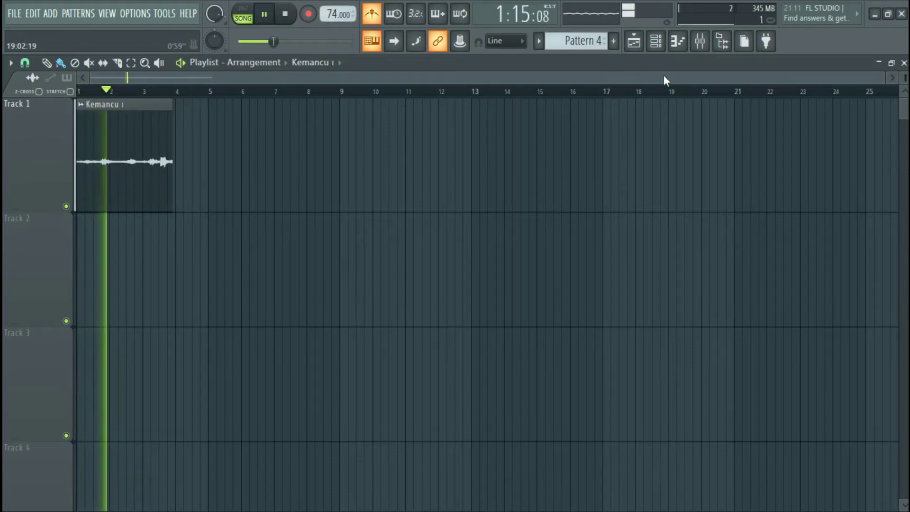
Set the Kemancu ı channel's time stretching mode to Auto and return to the playlist
left_click(657, 42)
left_click(658, 43)
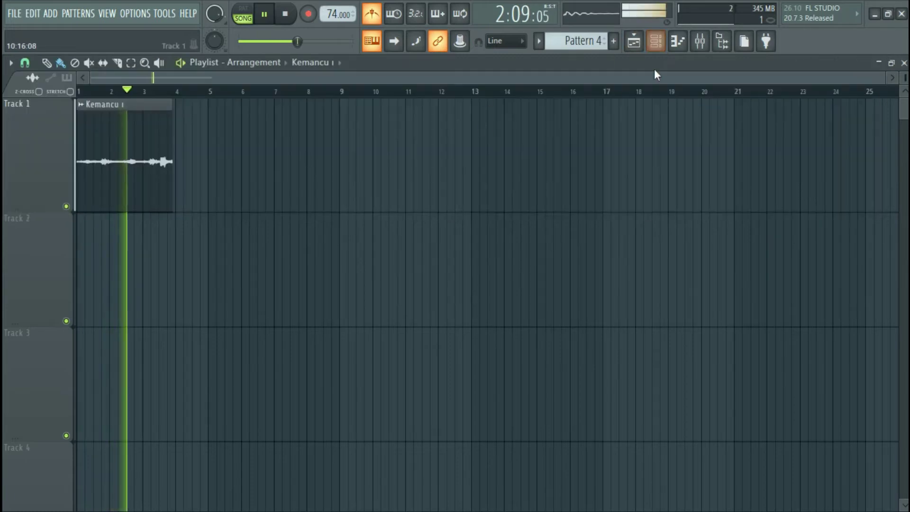
left_click(653, 46)
left_click(121, 176)
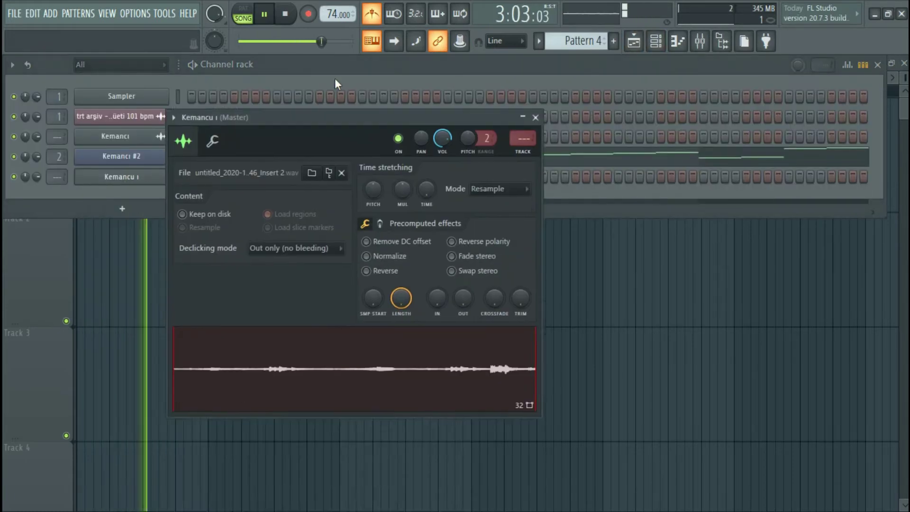
left_click(551, 72)
left_click(230, 224)
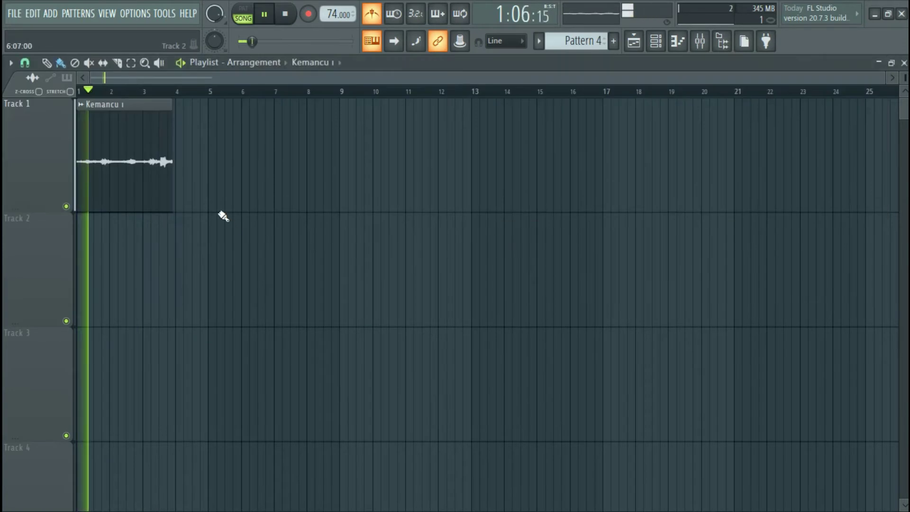
Stretch the Kemancu ı clip on Track 1 so it ends exactly at bar 3, and play it back
key("space")
left_click_drag(894, 78, 432, 127)
key("space")
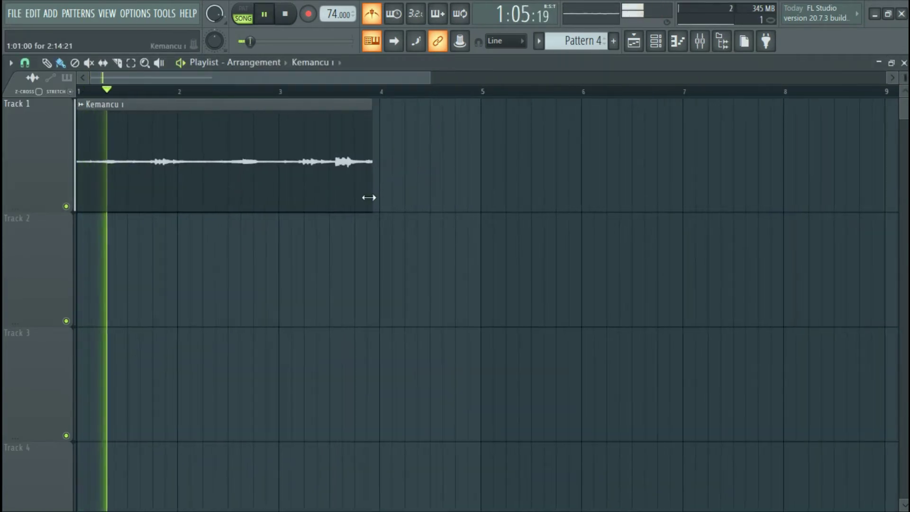
left_click_drag(369, 197, 291, 197)
key("space")
scroll(303, 142, "up", 4)
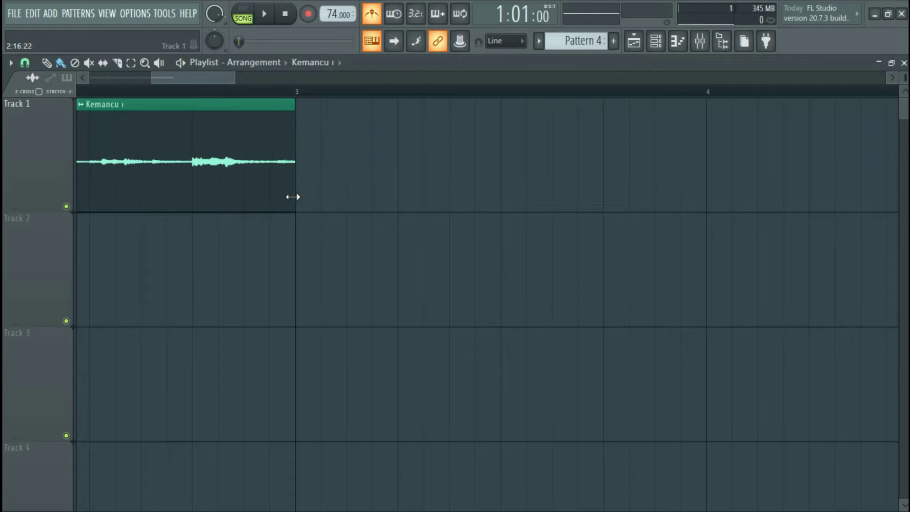
key("space")
scroll(297, 98, "down", 6)
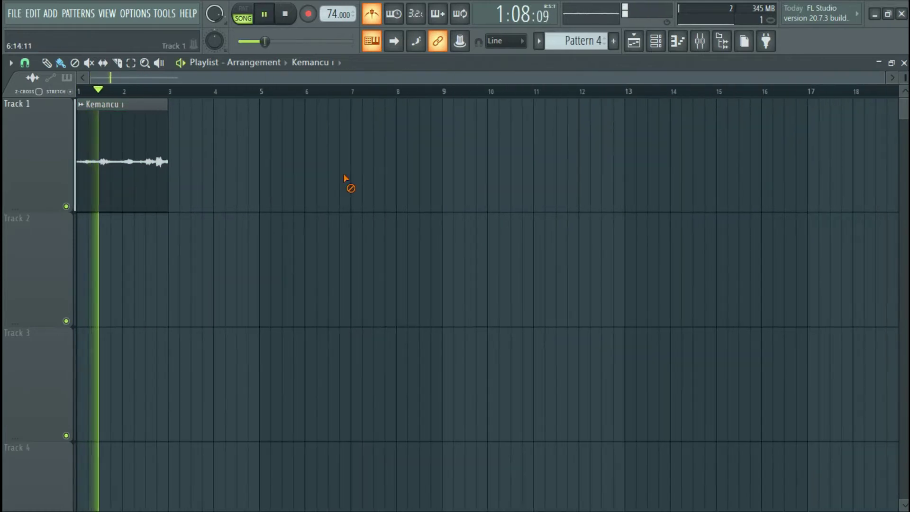
Adjust the time-stretching pitch of the Kemancu ı channel slightly and normalize its sample
left_click(656, 41)
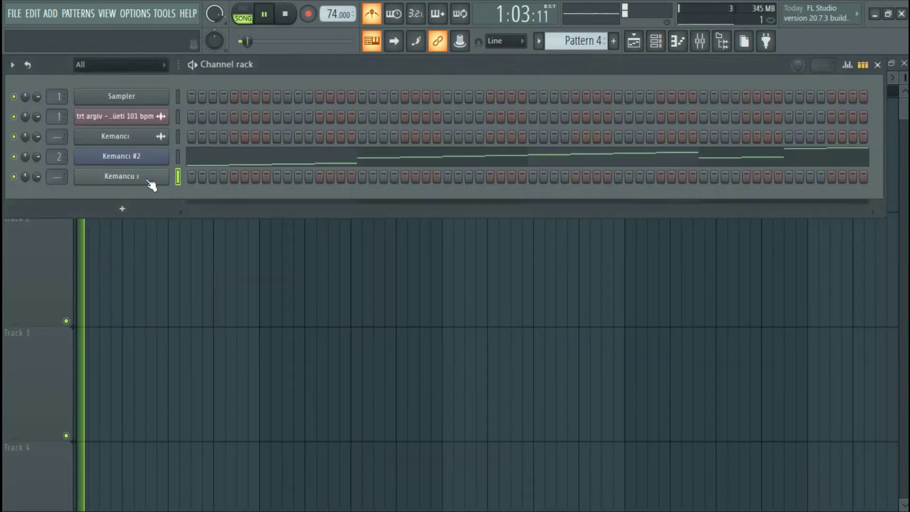
left_click(156, 188)
left_click_drag(389, 143, 389, 148)
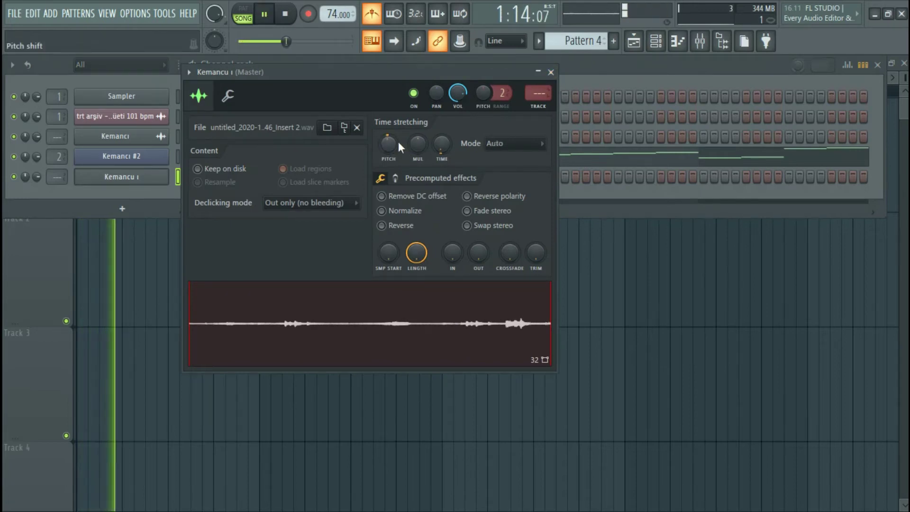
left_click(401, 211)
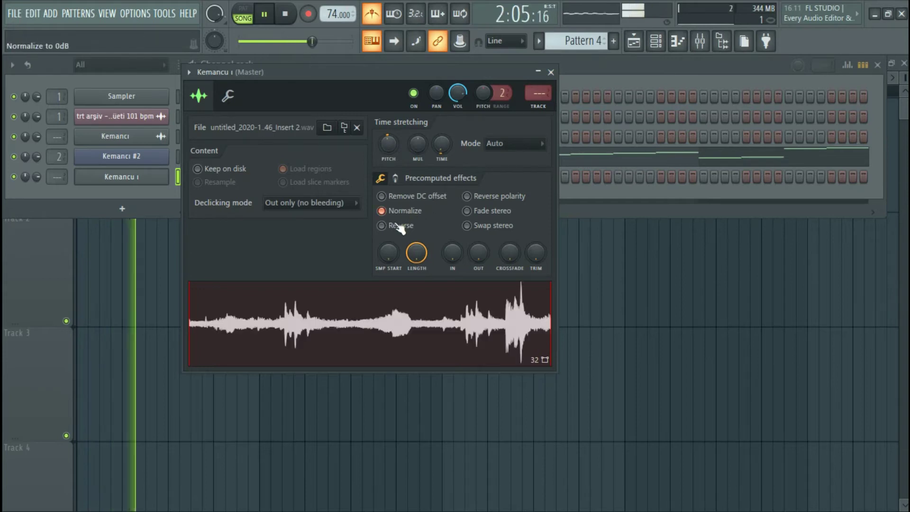
Route the Kemancu ı channel to mixer track 3 and return to the playlist
left_click(50, 186)
left_click_drag(50, 178, 49, 163)
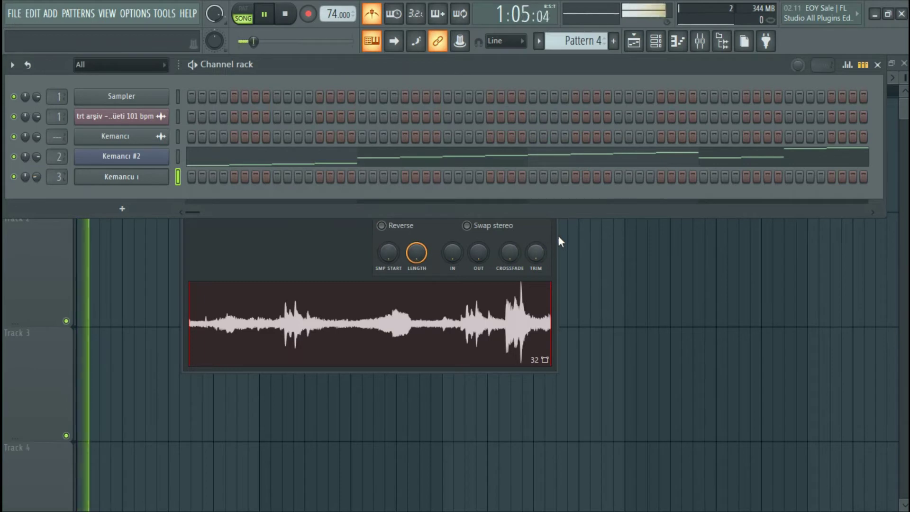
left_click(556, 232)
left_click(551, 74)
right_click(565, 261)
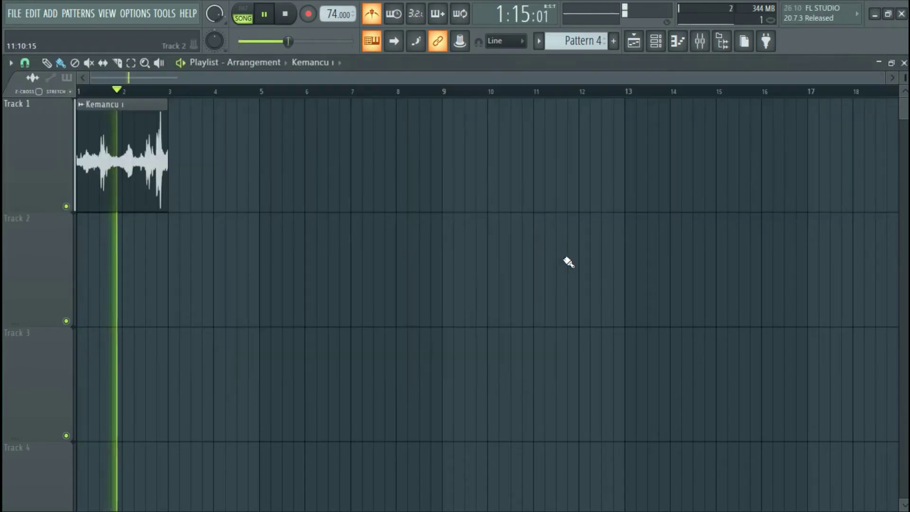
Turn off the metronome, show the browser and stop playback
left_click(371, 13)
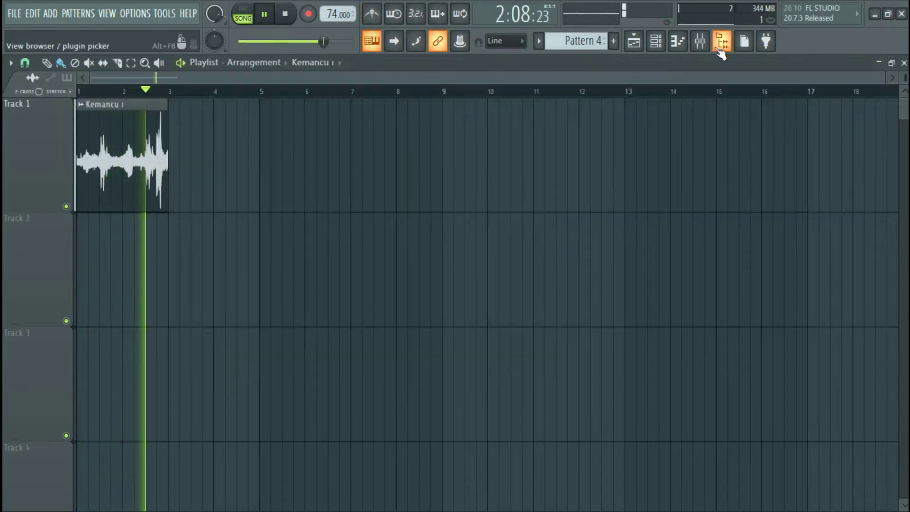
left_click(722, 41)
key("space")
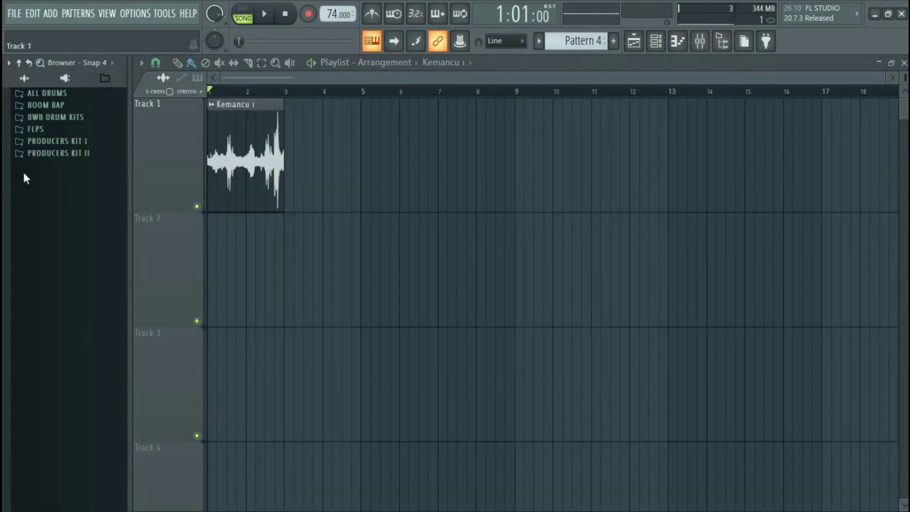
Load DPSN026 from the 1! Need folder in BOOM BAP as a new channel and audition the neighbouring drum samples
left_click(89, 106)
left_click(81, 142)
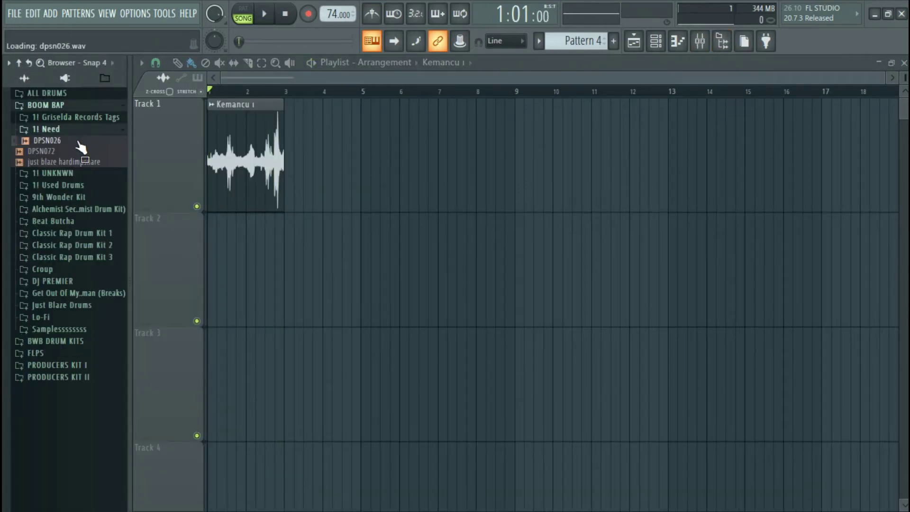
right_click(77, 139)
left_click(104, 153)
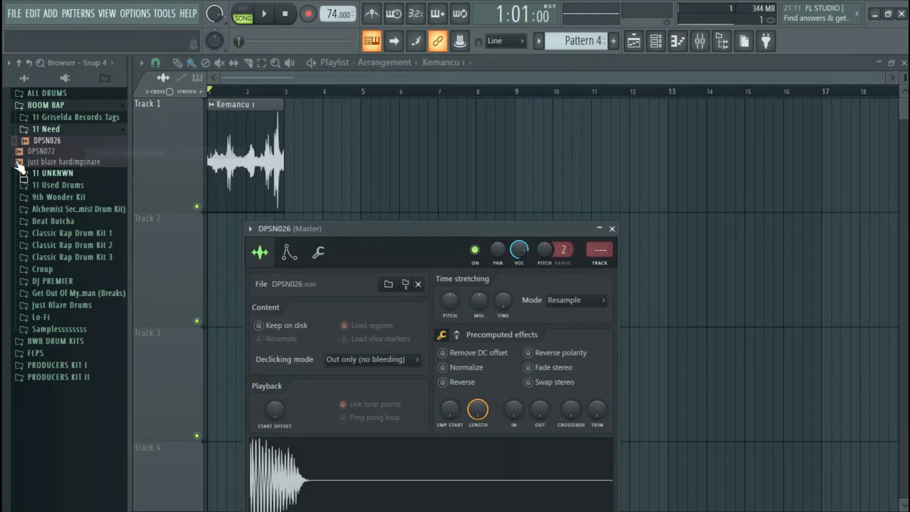
left_click_drag(71, 161, 74, 167)
key("space")
left_click(45, 150)
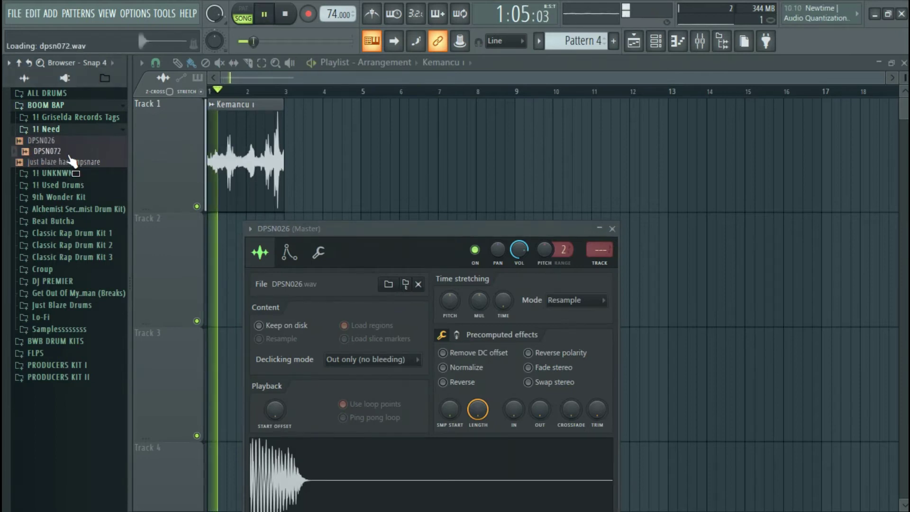
Program a DPSN026 hit on step 5 in Pattern 5
left_click(615, 228)
left_click(656, 42)
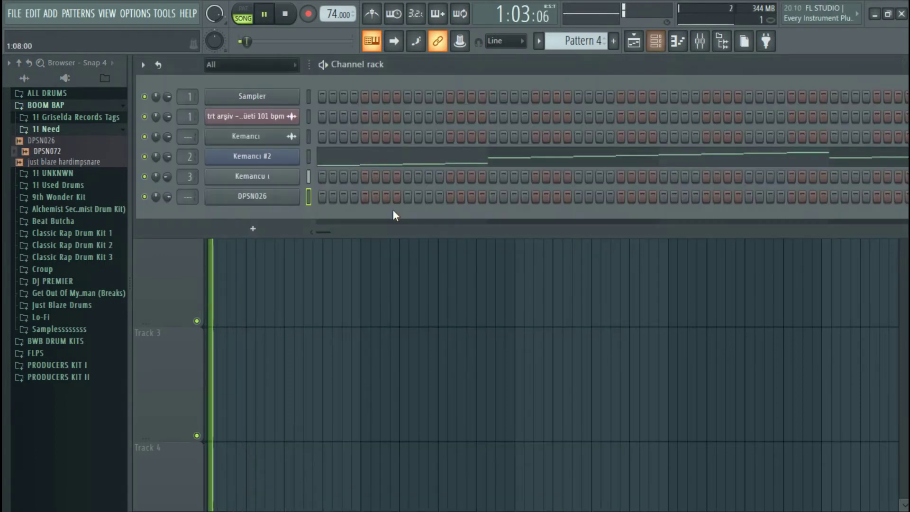
scroll(589, 41, "down", 1)
key("space")
left_click(366, 196)
key("F6")
key("space")
Place Pattern 5 at bar 1 of playlist Track 2 and play the arrangement
left_click(160, 64)
left_click(168, 266)
left_click(225, 258)
key("space")
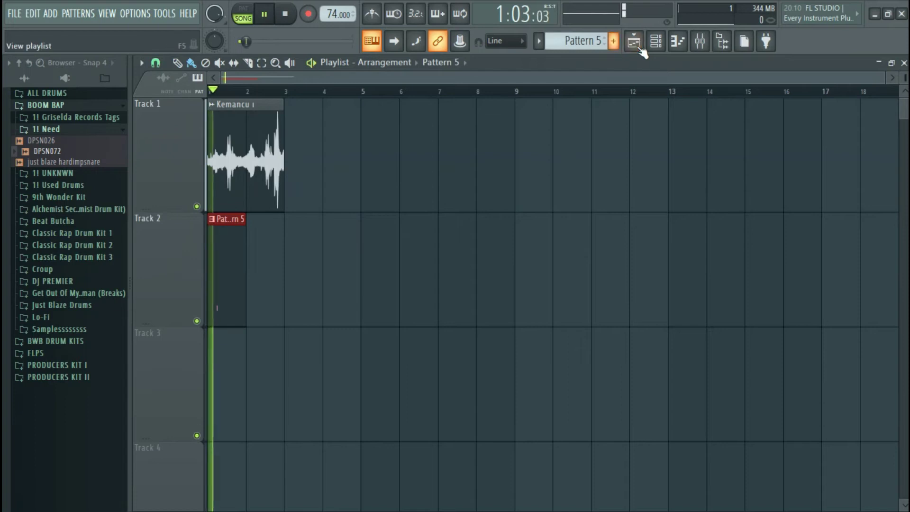
Add a DPSN026 hit on step 13 and route its channel to mixer track 4
left_click(654, 41)
left_click(448, 197)
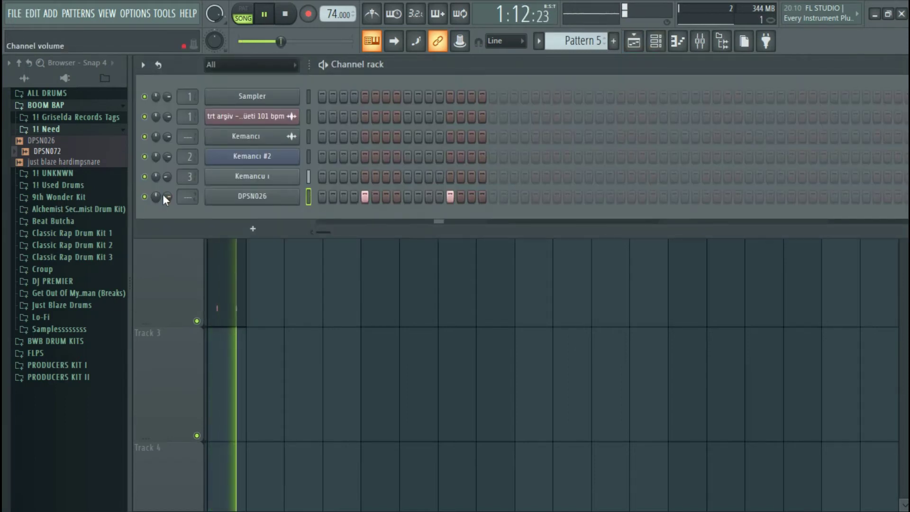
scroll(184, 197, "up", 4)
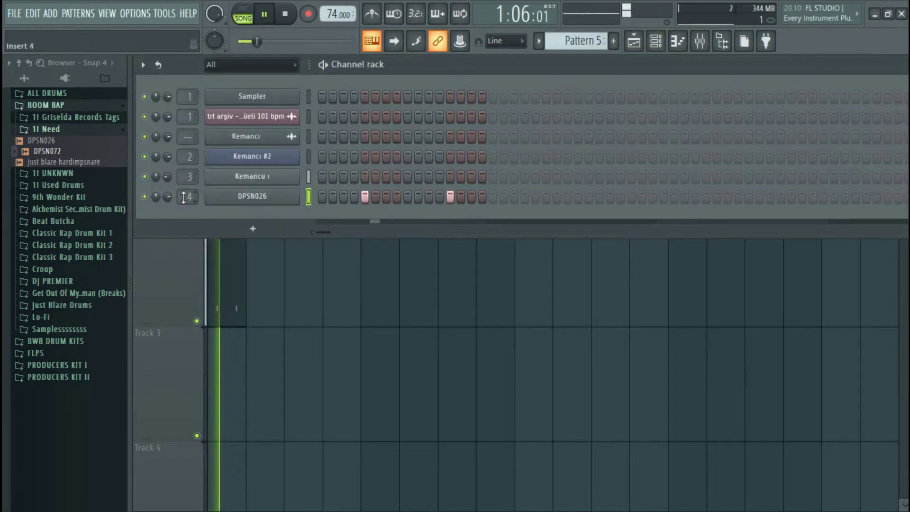
Add Pointer Snare from the Alchemist drum kit's 1! Kit_16_Pointer_Drums folder as a new channel
left_click(79, 132)
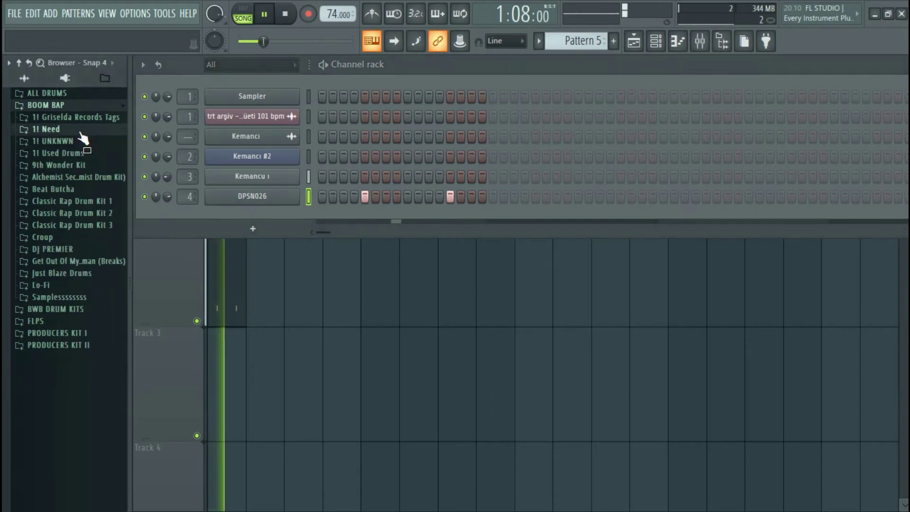
left_click(79, 177)
left_click(59, 189)
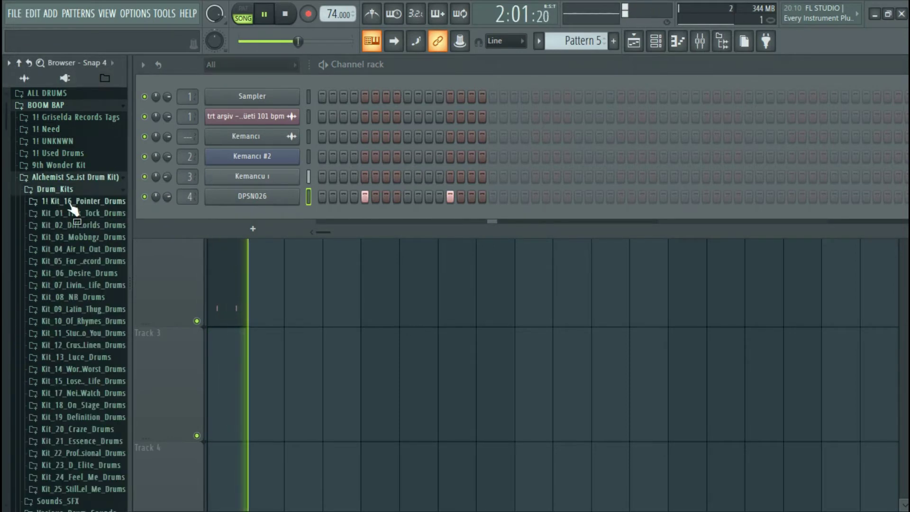
left_click(71, 201)
key("space")
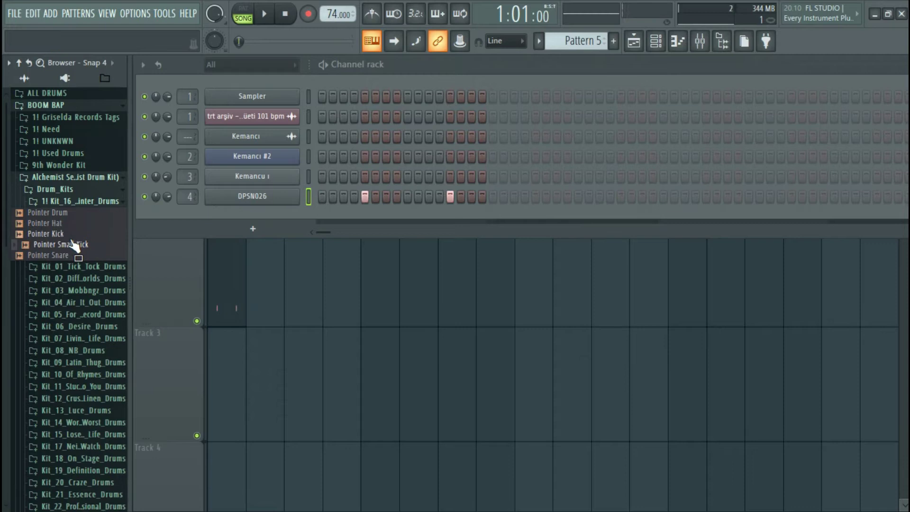
left_click(71, 236)
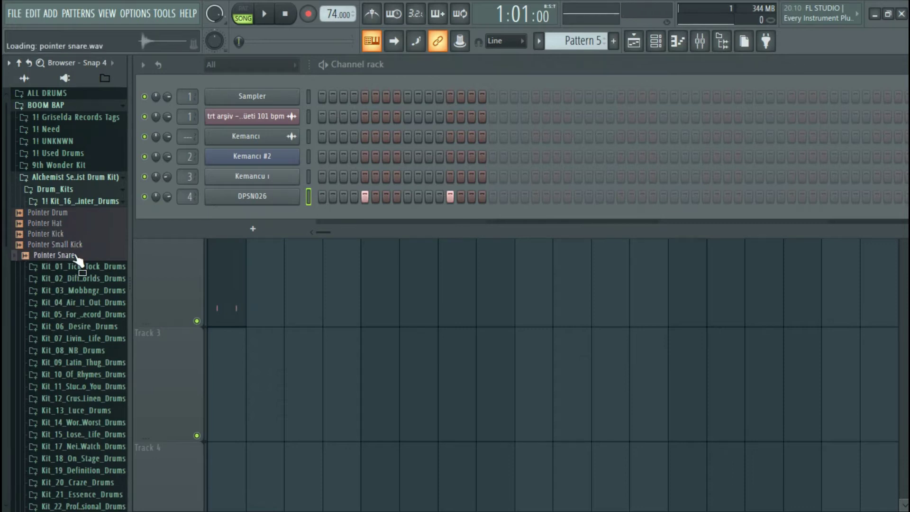
left_click_drag(75, 257, 359, 215)
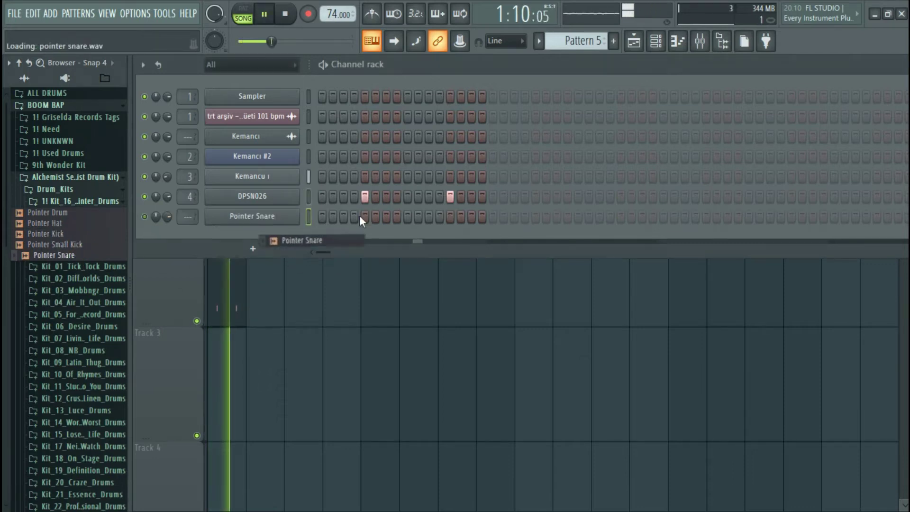
Program Pointer Snare hits on steps 5 and 13 and set its sample start to 7%
left_click(365, 216)
key("space")
left_click(281, 217)
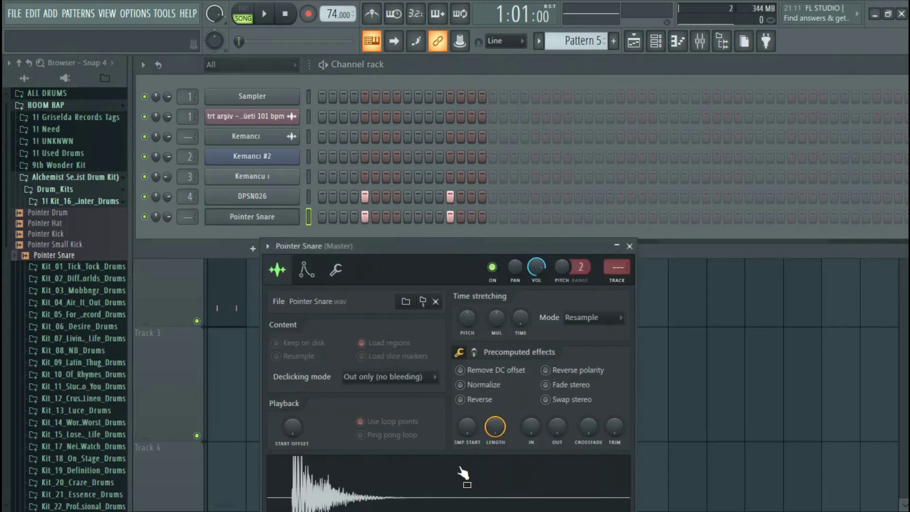
left_click_drag(467, 426, 467, 420)
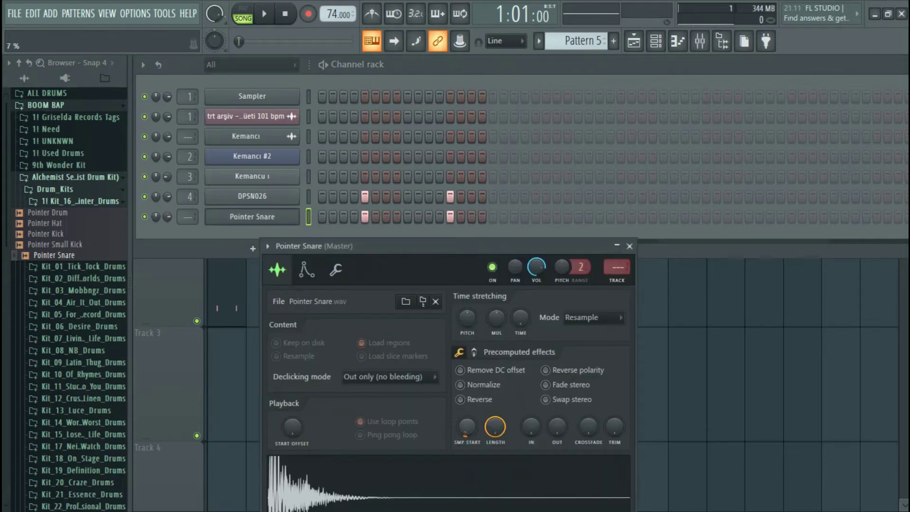
left_click(630, 246)
key("space")
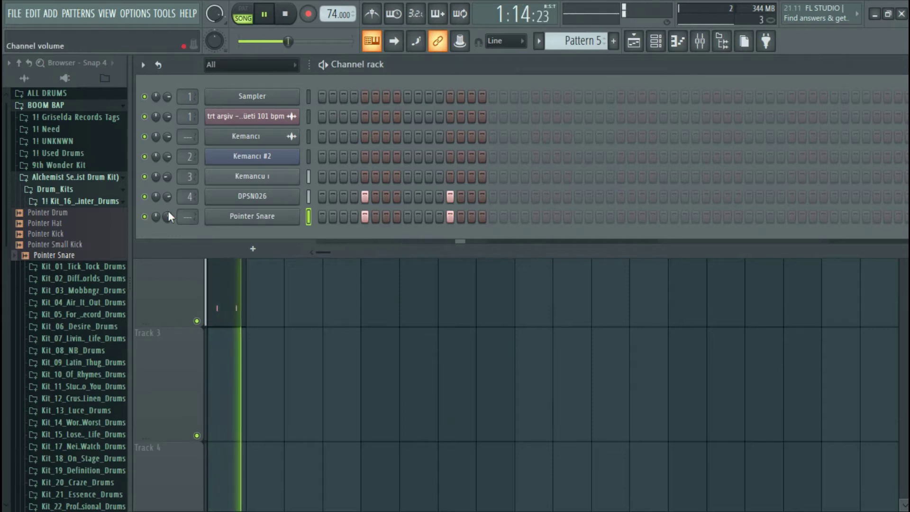
Route Pointer Snare to mixer track 4 and lower the Insert 4 fader slightly
left_click_drag(178, 215, 178, 203)
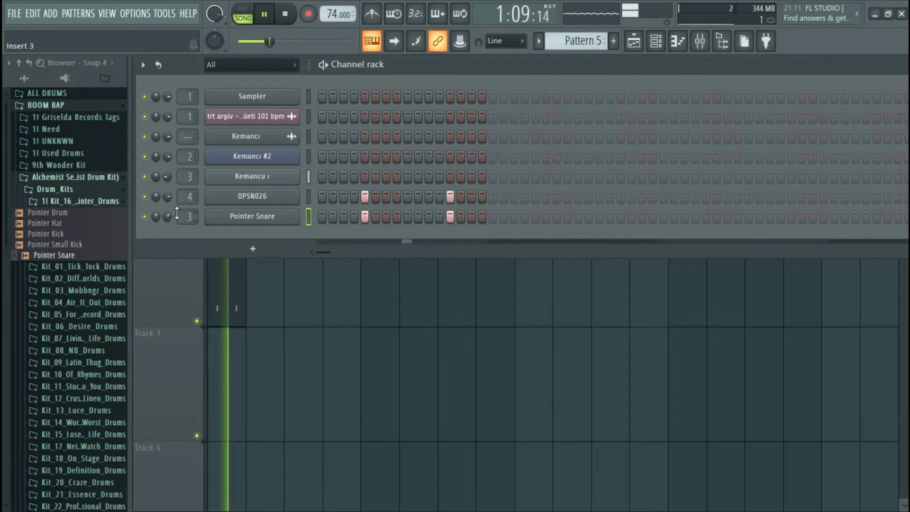
left_click(700, 42)
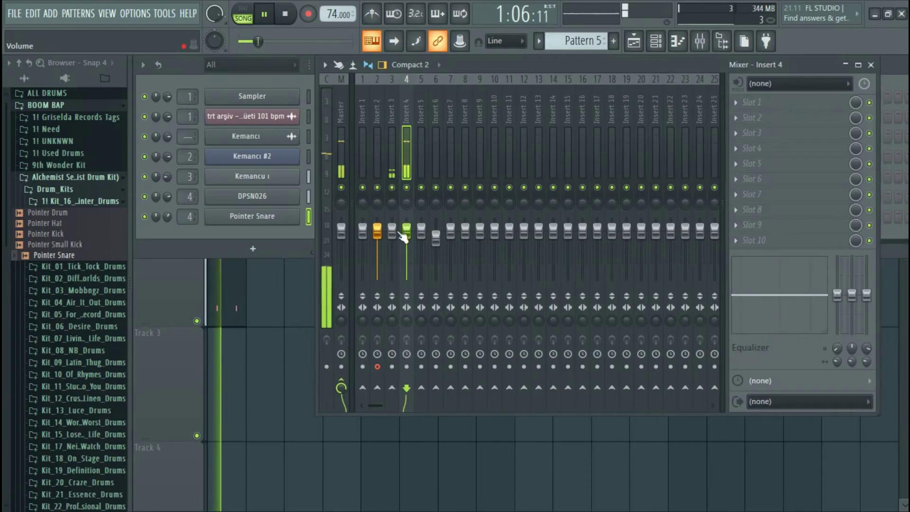
left_click_drag(416, 239, 415, 246)
Rebalance the Pointer Snare and DPSN026 channel volumes against the sample and close the mixer
left_click_drag(169, 216, 171, 217)
right_click(165, 193)
left_click(170, 199)
key("space")
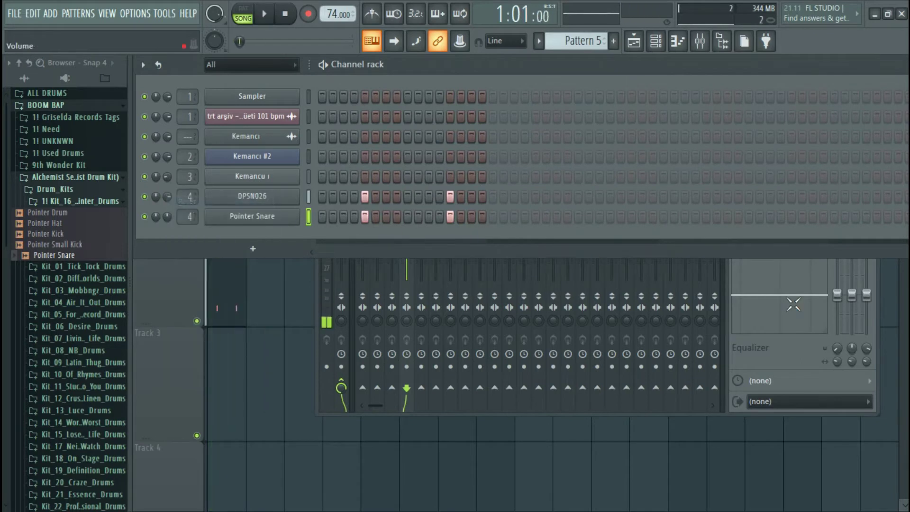
left_click(874, 275)
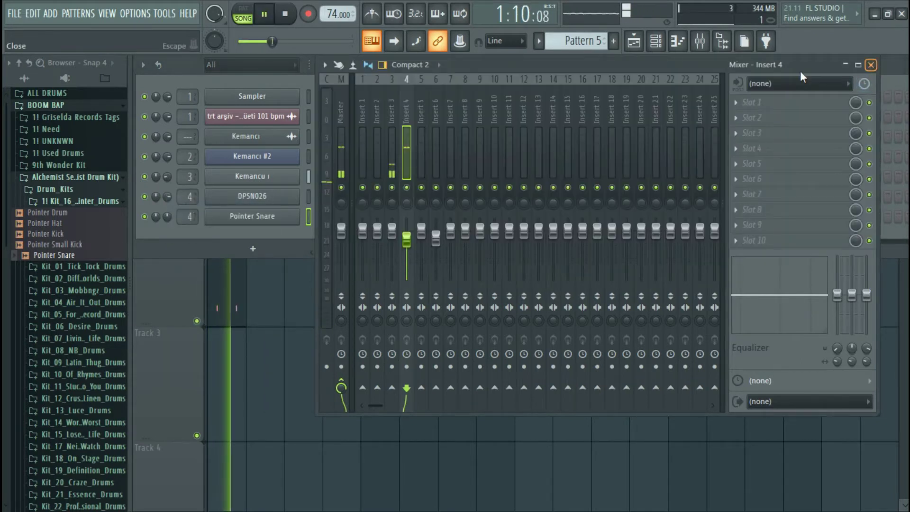
left_click(871, 65)
key("space")
Load Pointer Hat from the Pointer drum kit as a new channel
left_click(76, 245)
left_click(68, 223)
right_click(68, 223)
left_click(138, 235)
key("space")
Fill the Pointer Hat channel with a hit on every 2 steps in Pattern 5
key("space")
left_click(508, 125)
key("space")
right_click(294, 236)
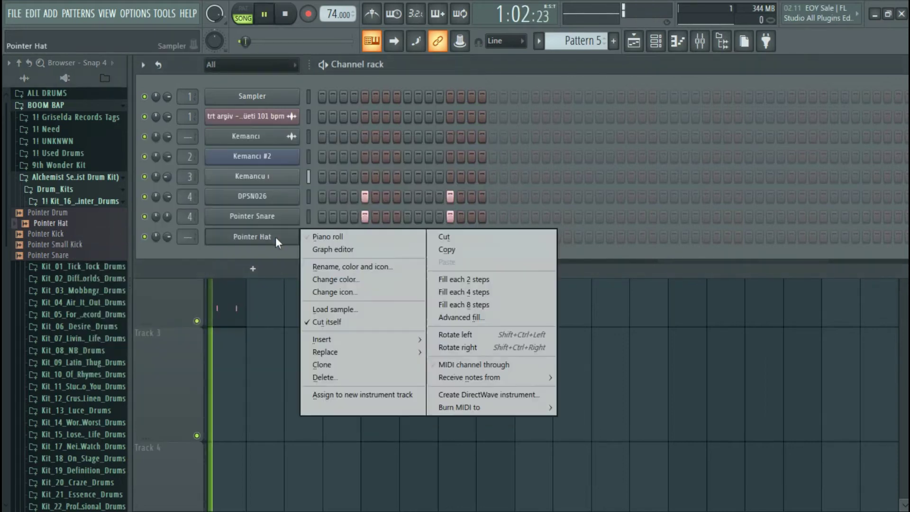
left_click(497, 276)
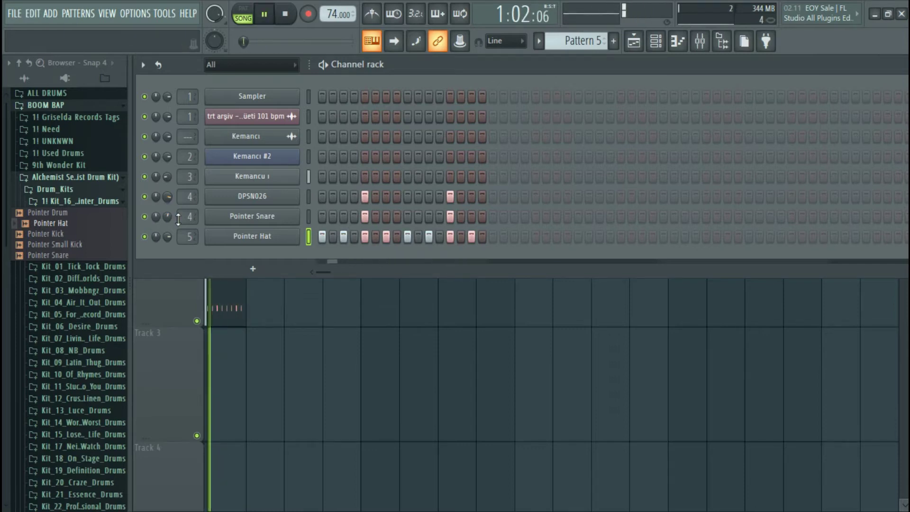
Check the hat's level in the mixer during playback and adjust the Pointer Hat channel volume
key("F9")
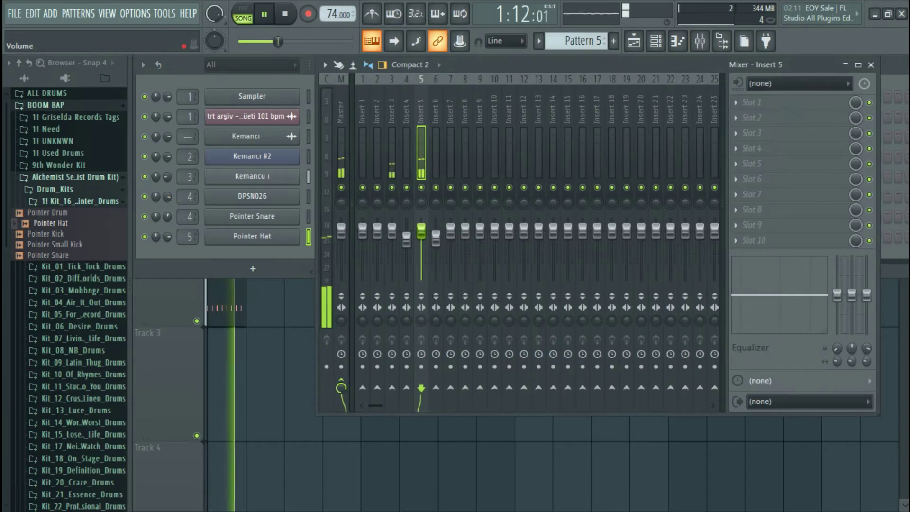
key("F9")
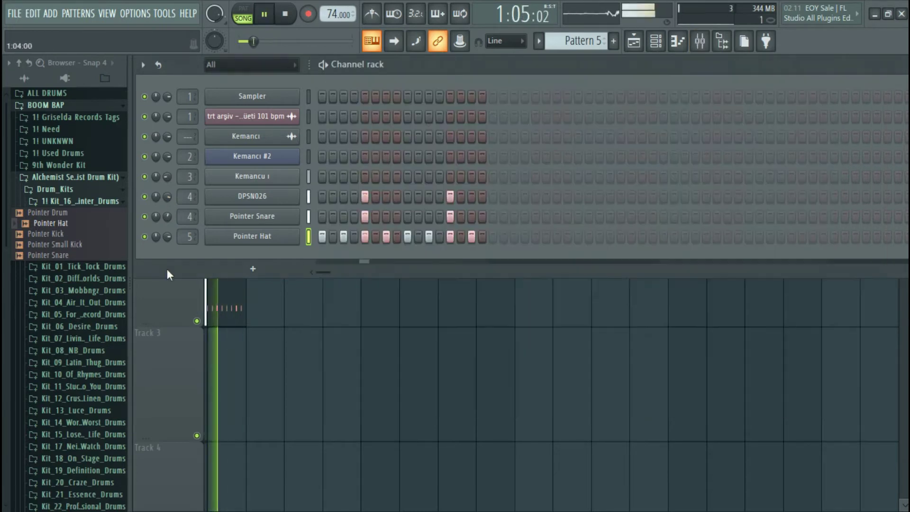
key("space")
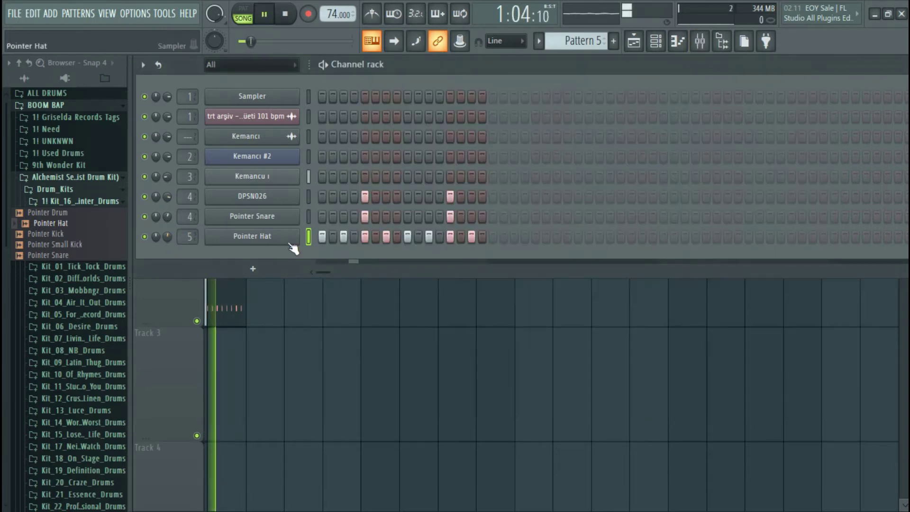
key("space")
Load Pointer Kick from the Pointer drum kit as a new channel and close its sampler window
left_click(72, 238)
right_click(72, 240)
left_click(90, 246)
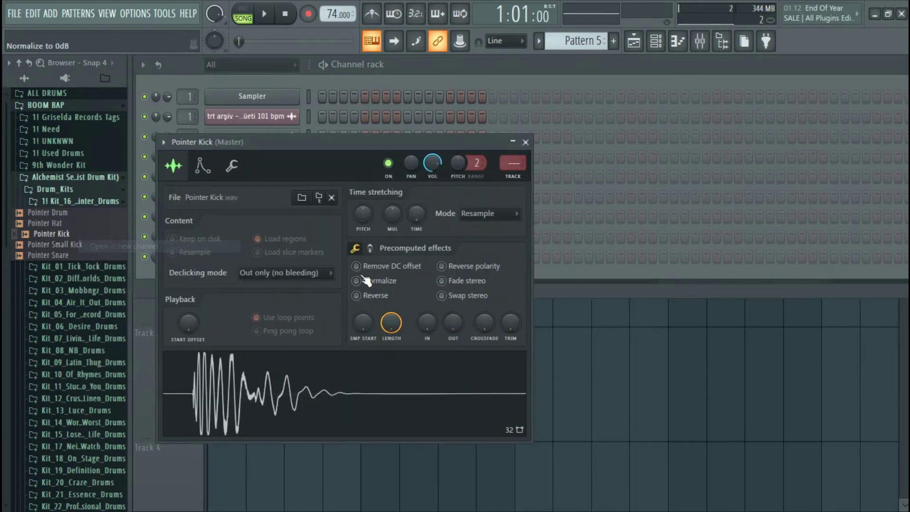
left_click_drag(351, 321, 516, 185)
left_click(525, 143)
Place Pointer Kick hits on steps 1, 8 and 9 of Pattern 5 and audition the groove
key("space")
left_click(322, 256)
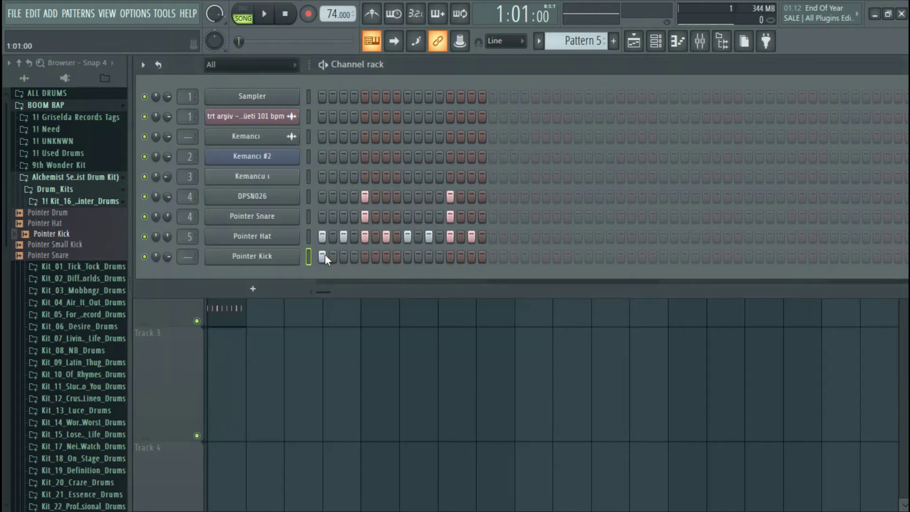
left_click(399, 258)
left_click(406, 257)
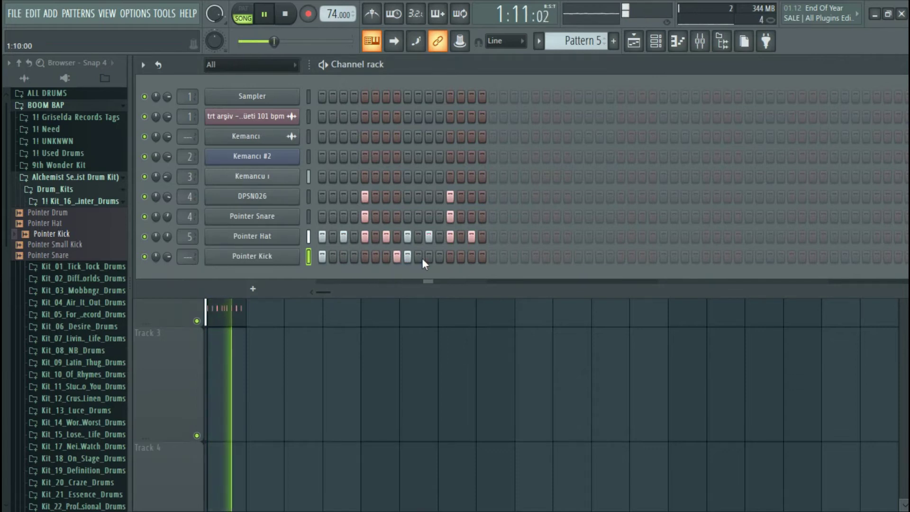
key("space")
key("space")
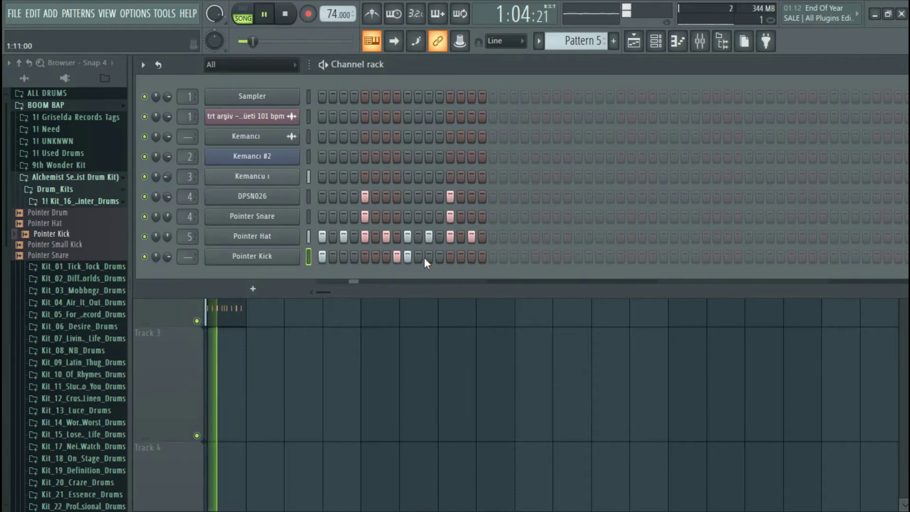
key("space")
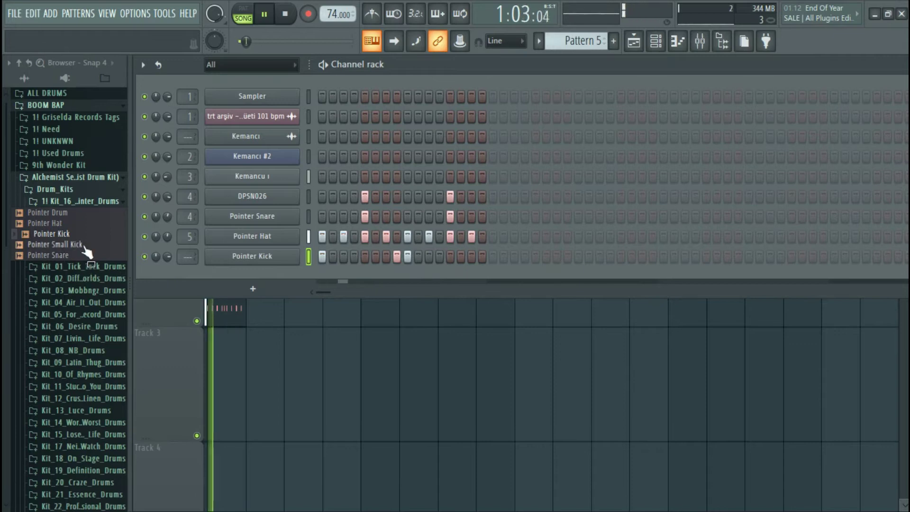
Add Pointer Small Kick as a new channel and place its hit on step 8 of Pattern 5
left_click(86, 244)
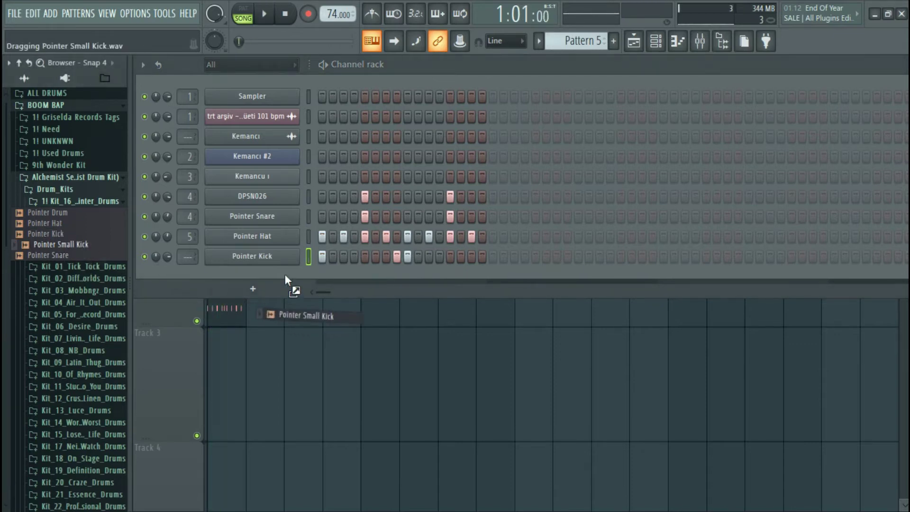
left_click_drag(285, 275, 287, 277)
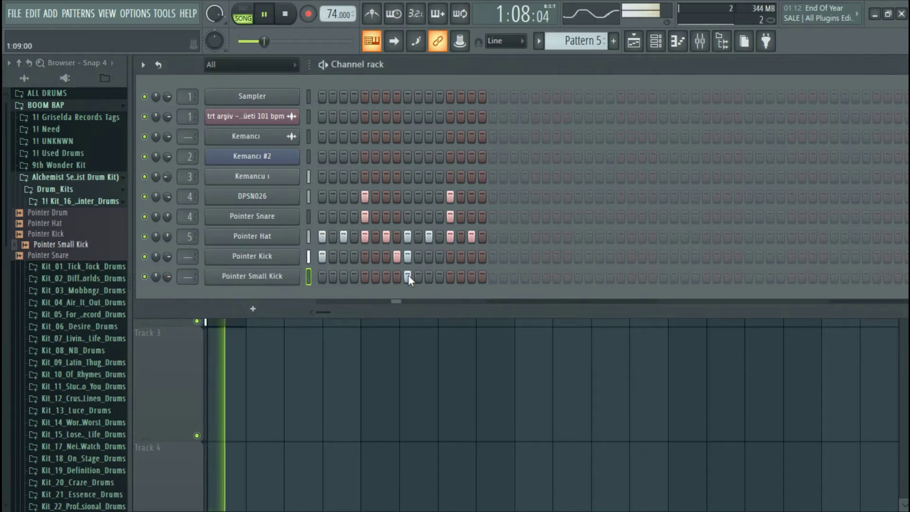
left_click(398, 277)
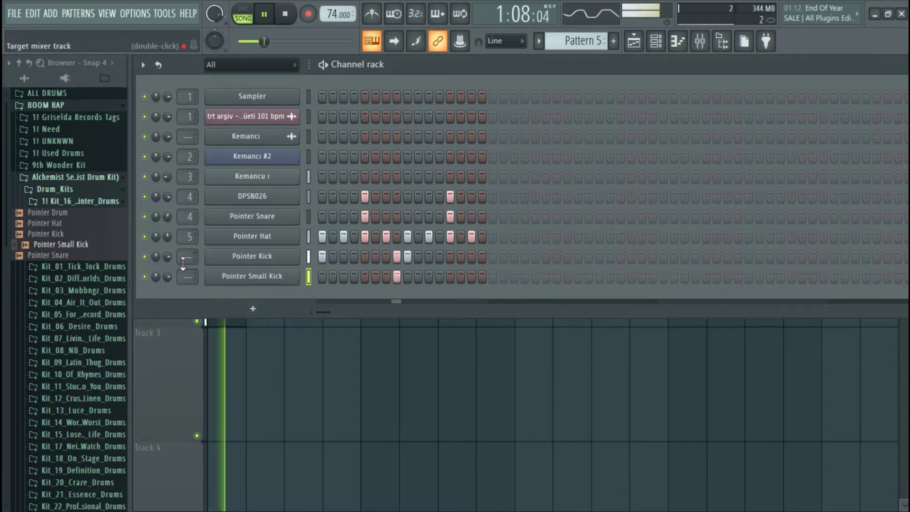
Adjust Pointer Small Kick's sample start, and route Pointer Kick to mixer track 6 and Pointer Small Kick to track 7
left_click(267, 280)
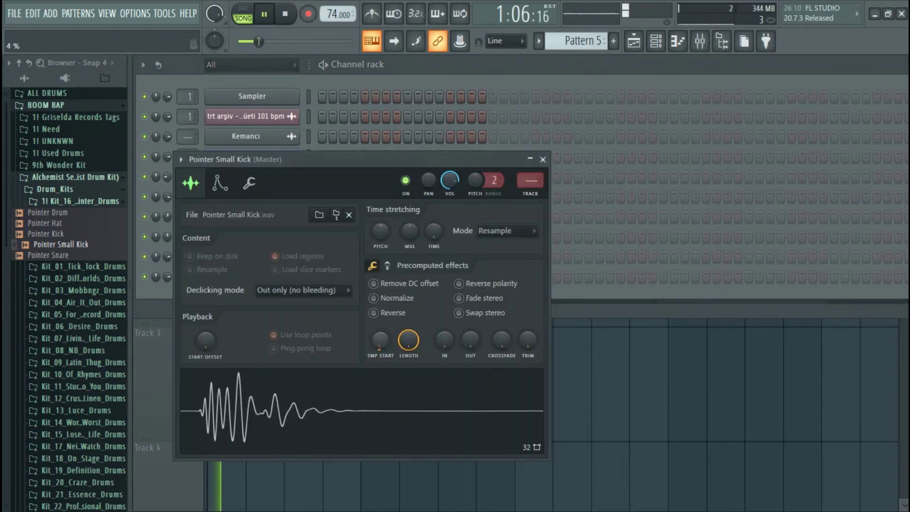
left_click(542, 159)
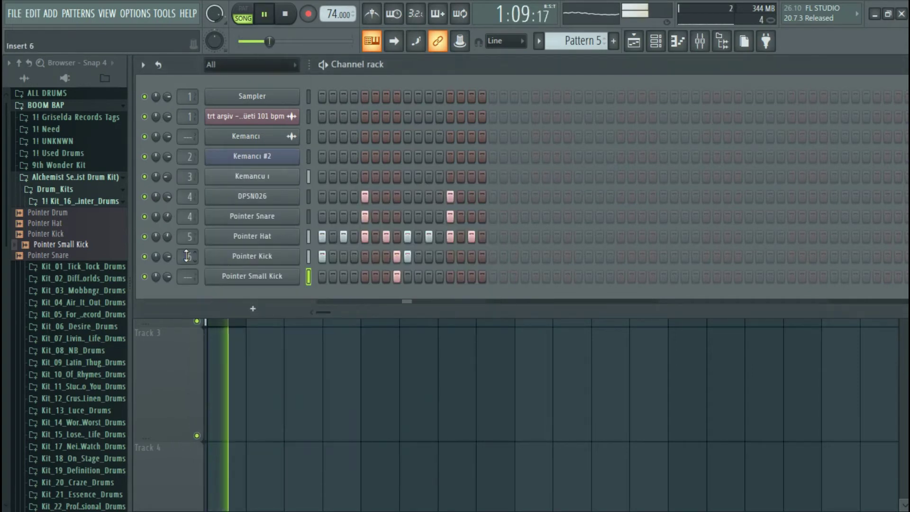
Collapse the Pointer drum kit, Alchemist and BOOM BAP folders in the browser
left_click(100, 202)
left_click(95, 178)
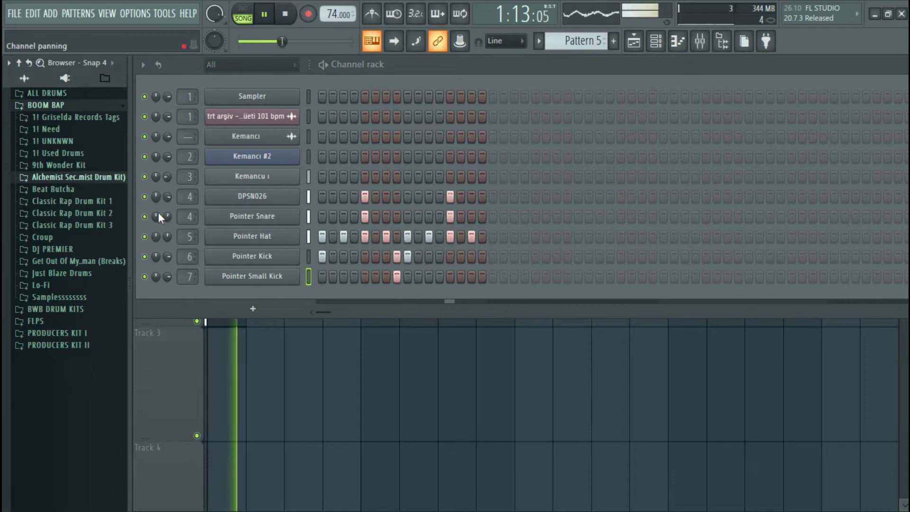
left_click(90, 105)
key("space")
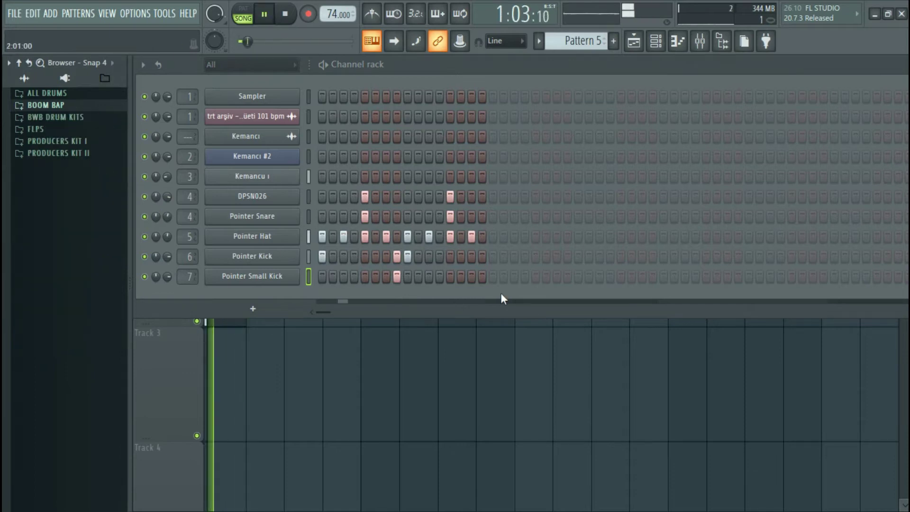
Open the Pointer Hat channel in the piano roll and hide the browser
right_click(296, 233)
left_click(353, 240)
key("space")
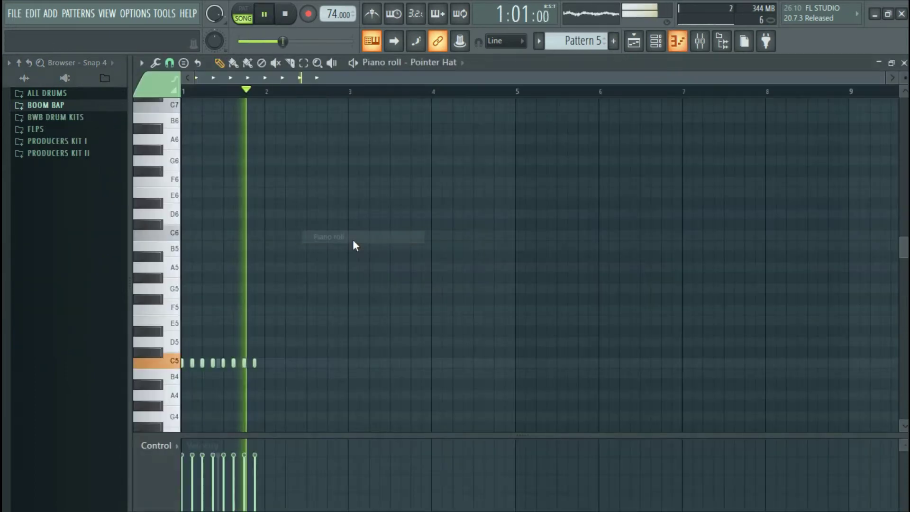
key("space")
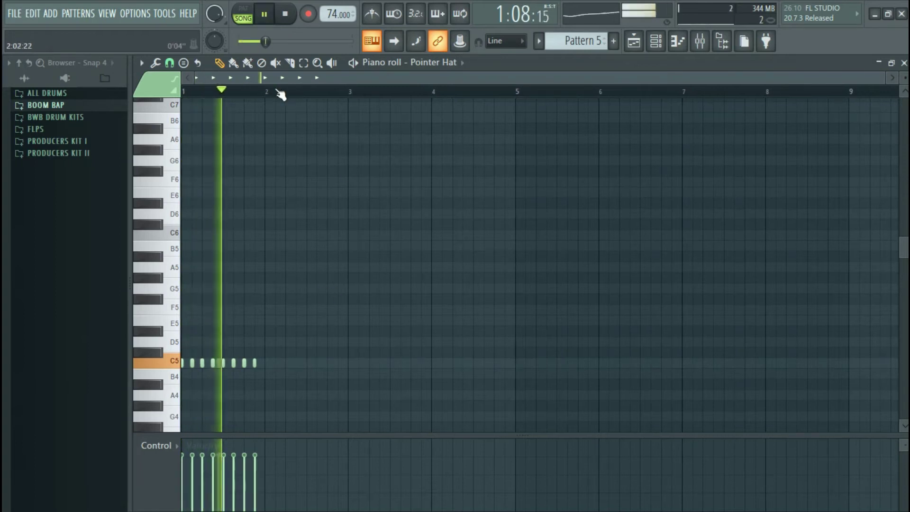
scroll(307, 83, "up", 5)
left_click_drag(306, 78, 243, 79)
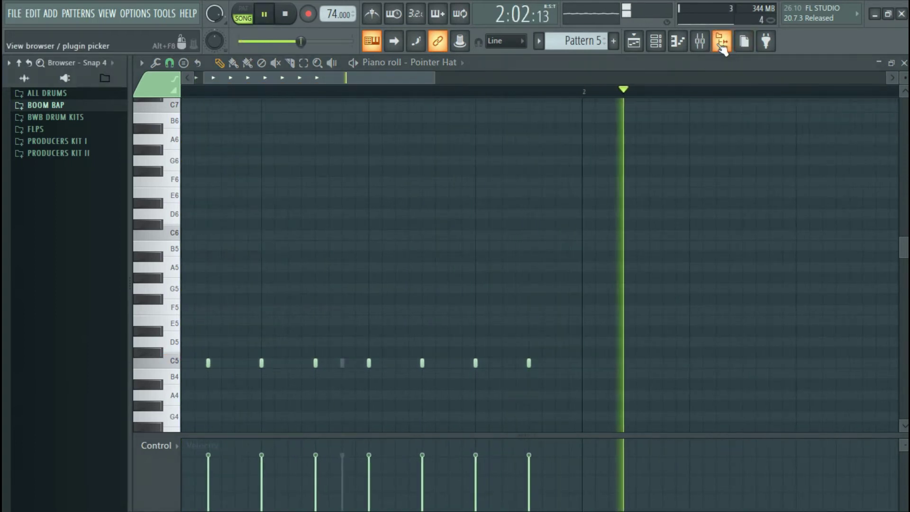
left_click(721, 45)
scroll(272, 292, "down", 3)
key("space")
left_click_drag(156, 78, 37, 110)
key("space")
key("space")
left_click(68, 276)
key("space")
right_click(69, 279)
key("space")
Add an extra C5 hat just after the first hit of the bar and lower its velocity
key("space")
Set the piano roll snap to 1/6 step
left_click(39, 62)
left_click(38, 62)
left_click(38, 62)
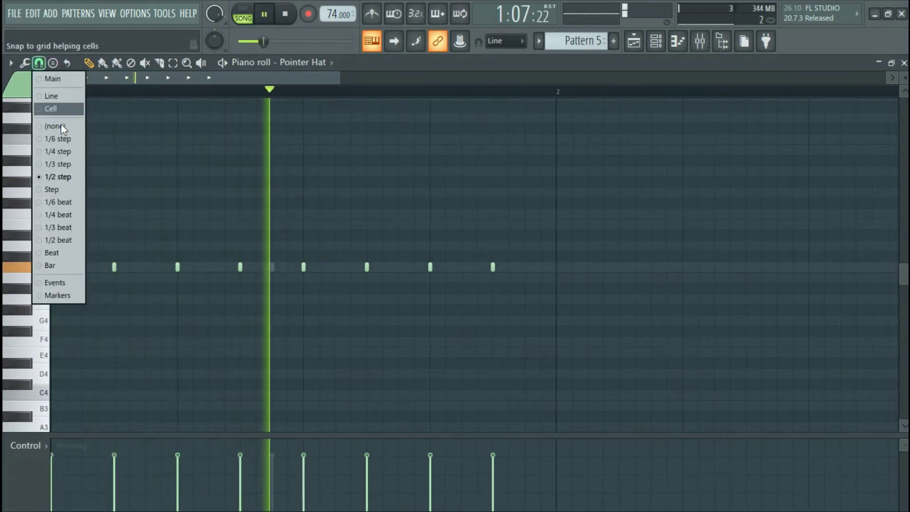
left_click(61, 141)
key("space")
scroll(92, 102, "up", 5)
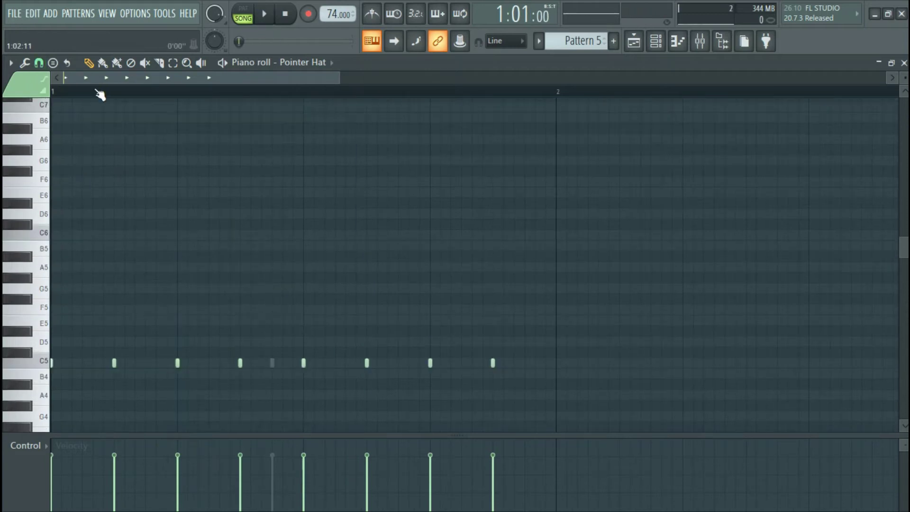
left_click_drag(103, 77, 93, 78)
scroll(73, 234, "down", 1)
key("space")
left_click(63, 330)
key("space")
right_click(100, 334)
key("space")
Add softer C5 hats directly before and after the hat hit on beat 3
key("space")
key("space")
key("space")
left_click(65, 476)
key("space")
key("space")
left_click_drag(335, 82, 191, 82)
key("space")
key("space")
key("space")
scroll(217, 102, "down", 2)
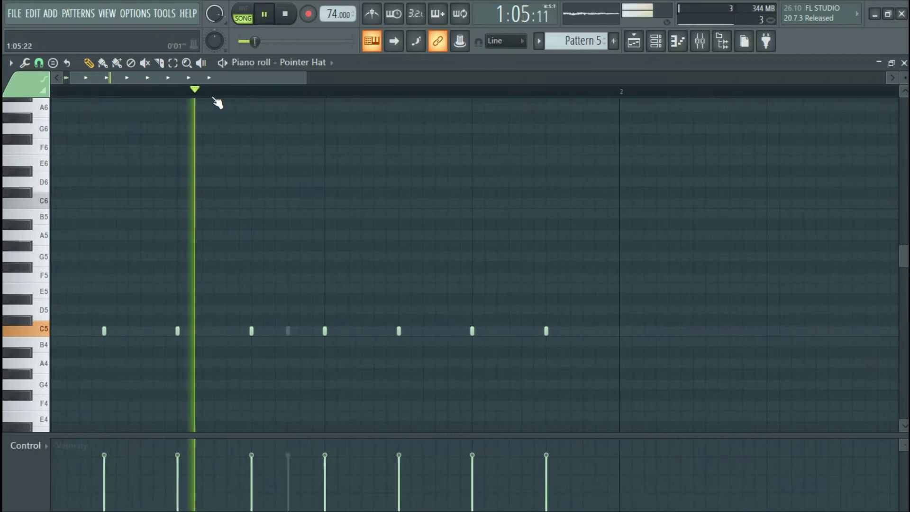
scroll(214, 99, "down", 3)
key("space")
key("space")
scroll(181, 94, "up", 2)
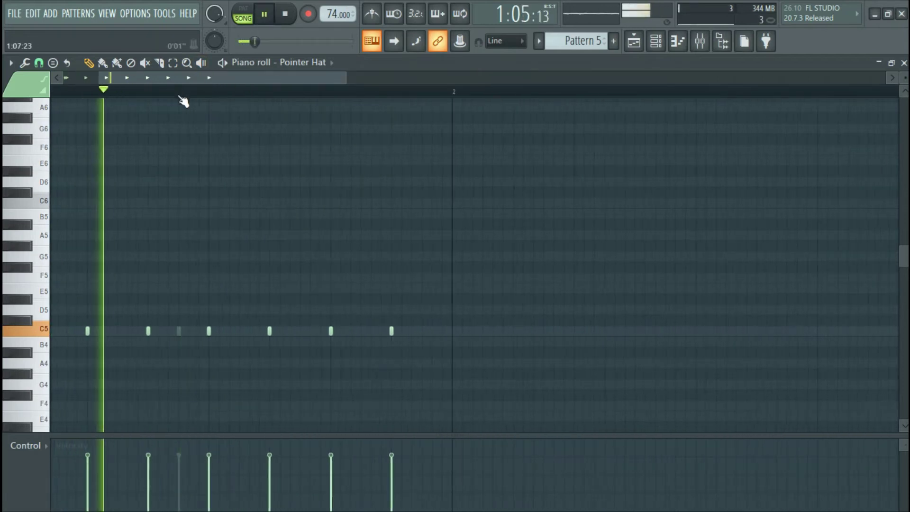
scroll(187, 105, "up", 3)
key("space")
left_click_drag(285, 341, 285, 331)
left_click(327, 331)
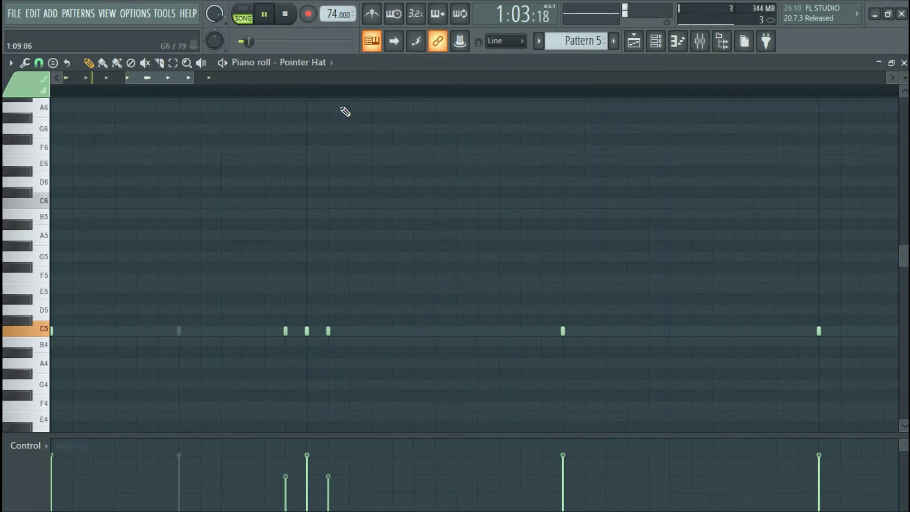
Add a lower-velocity C5 hat on step 8, aligned with the kick's ghost note, and close the piano roll
scroll(347, 98, "down", 4)
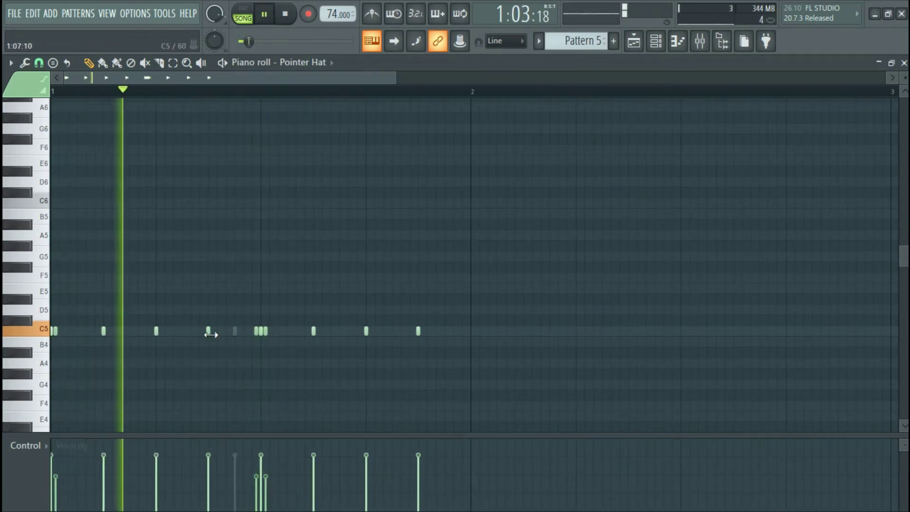
key("space")
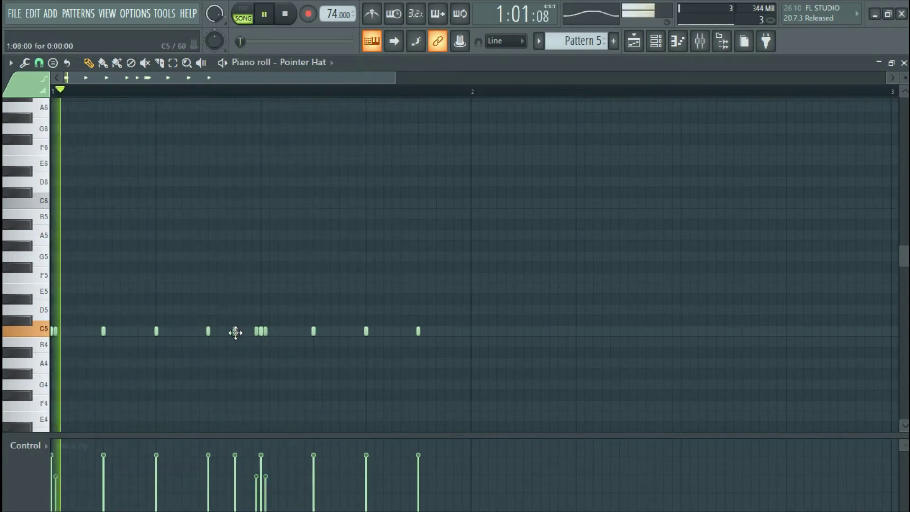
key("space")
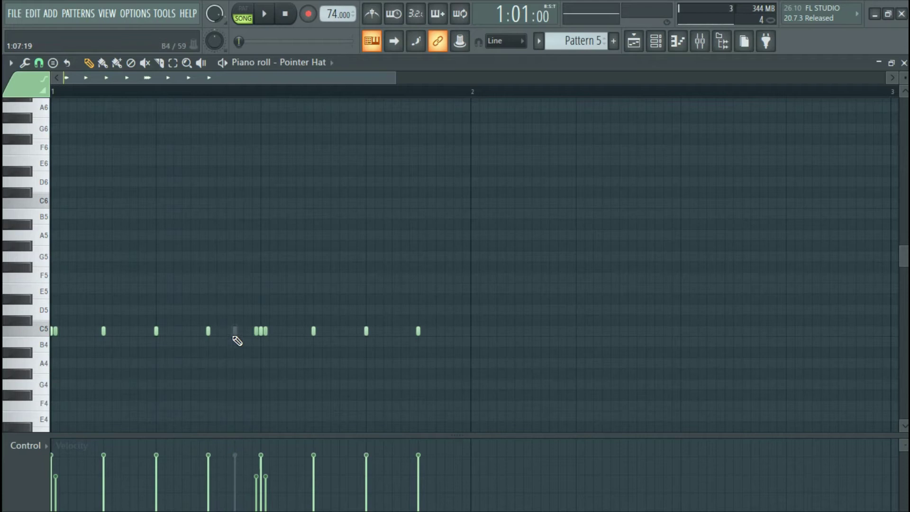
key("space")
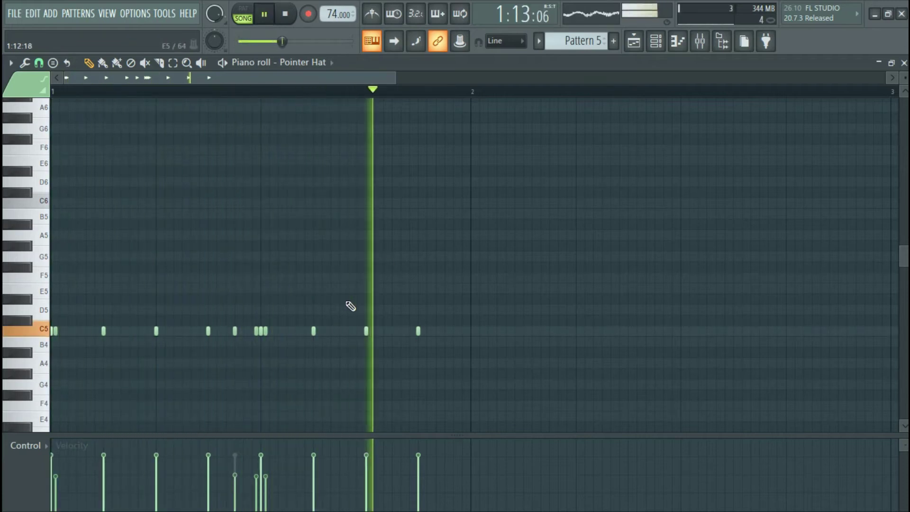
left_click(903, 62)
Duplicate Pattern 5 into bar 2, then repeat the two-bar Kemancu and Pattern 5 block three times, up to bar 9
key("F6")
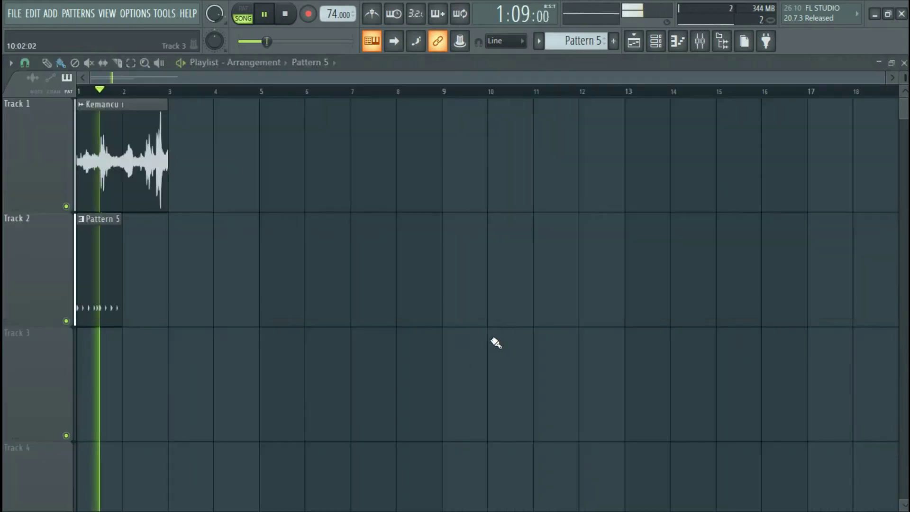
key("ctrl+b")
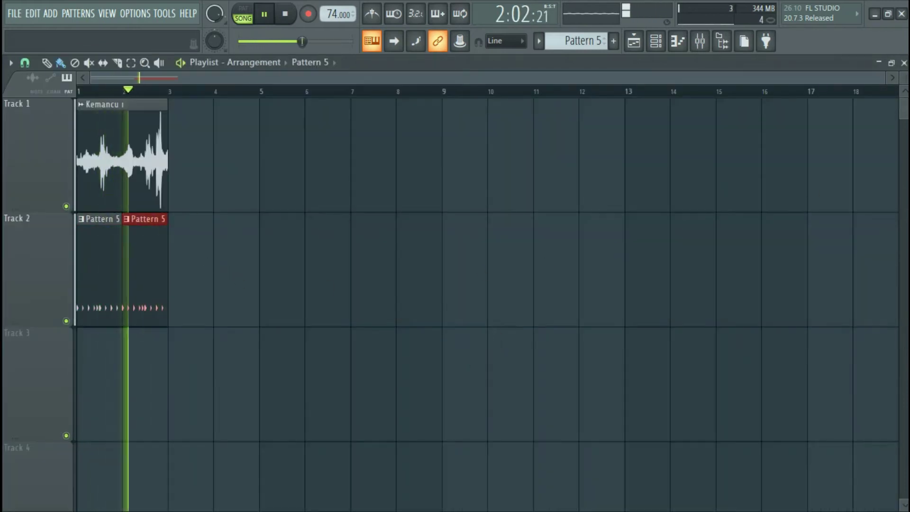
scroll(488, 304, "down", 4)
scroll(487, 303, "up", 2)
left_click_drag(271, 95, 78, 192)
key("ctrl+b")
key("ctrl+b")
key("ctrl+b")
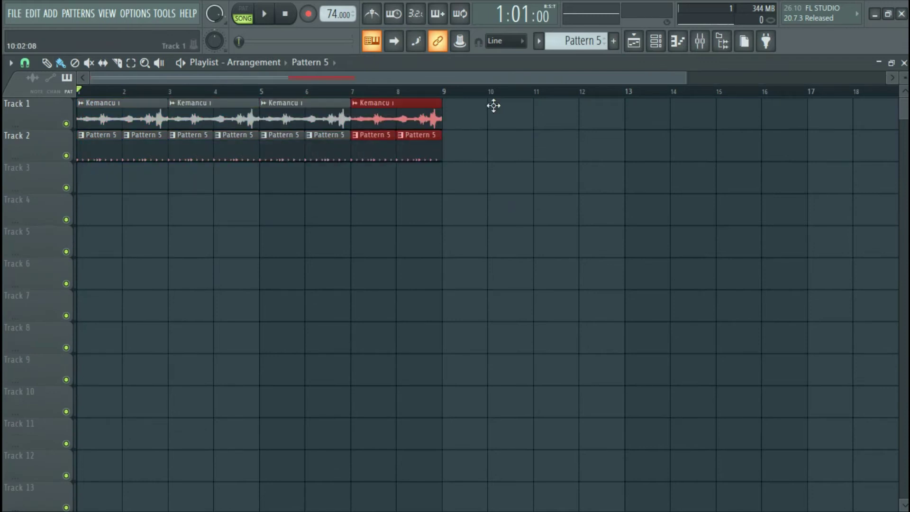
Extend the repeated Kemancu and Pattern 5 clips to bar 17 and clear the selection
key("ctrl+b")
key("ctrl+b")
scroll(585, 96, "down", 2)
key("space")
left_click_drag(510, 102, 428, 151)
key("ctrl+b")
key("ctrl+d")
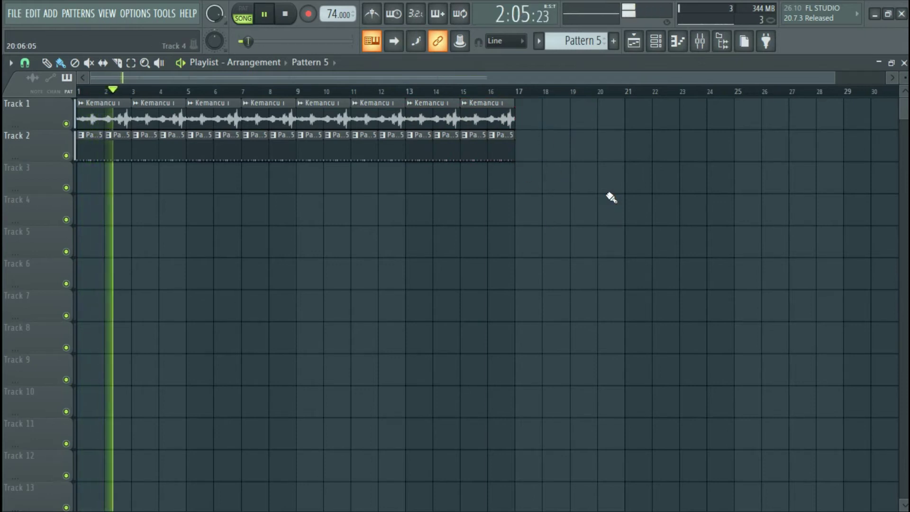
Delete the Pattern 5 clips from bars 1 and 2 to leave a drumless intro
key("space")
right_click(115, 159)
right_click(103, 158)
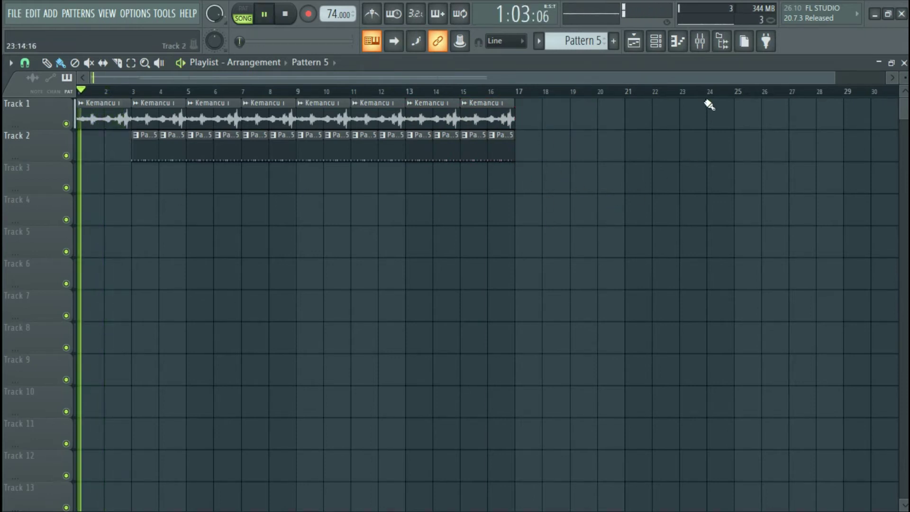
Load the just blaze r.rocksnr sample from BOOM BAP > 1! Used Drums > 1929 as a new channel and close its sampler window
left_click(722, 41)
key("space")
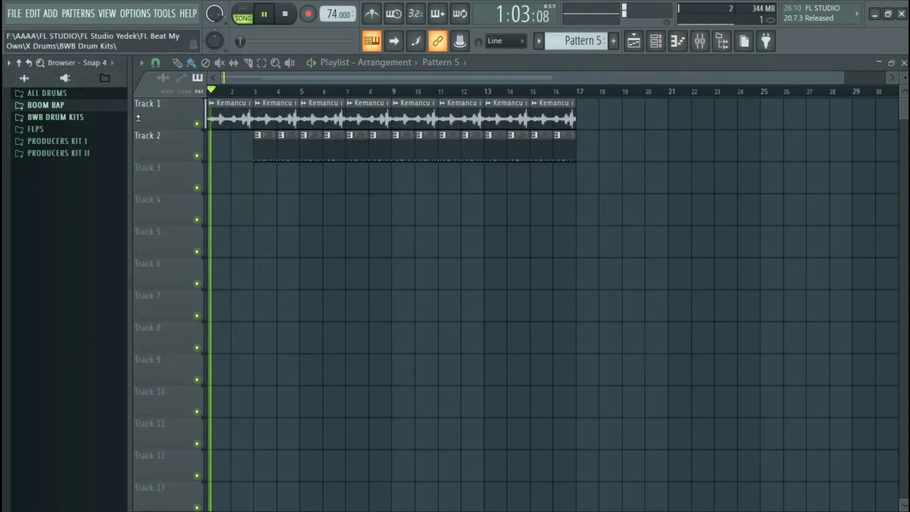
left_click(254, 95)
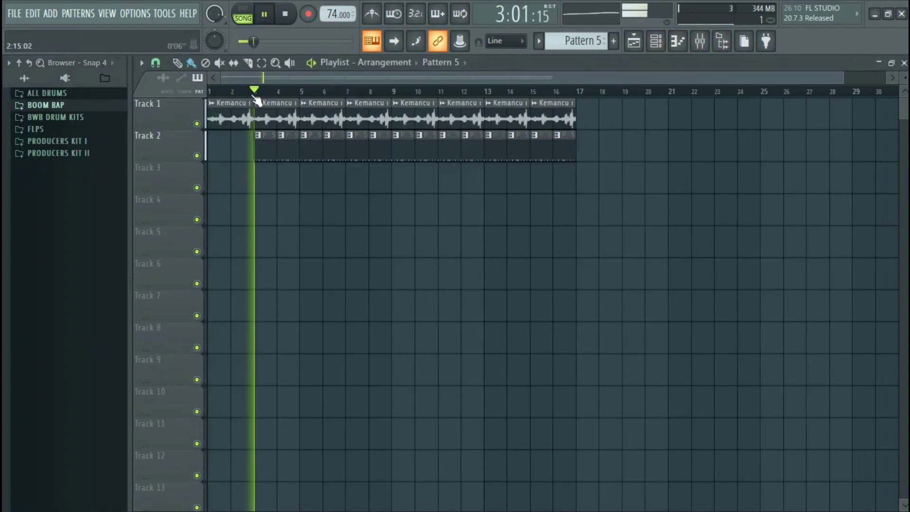
left_click(66, 105)
left_click(90, 153)
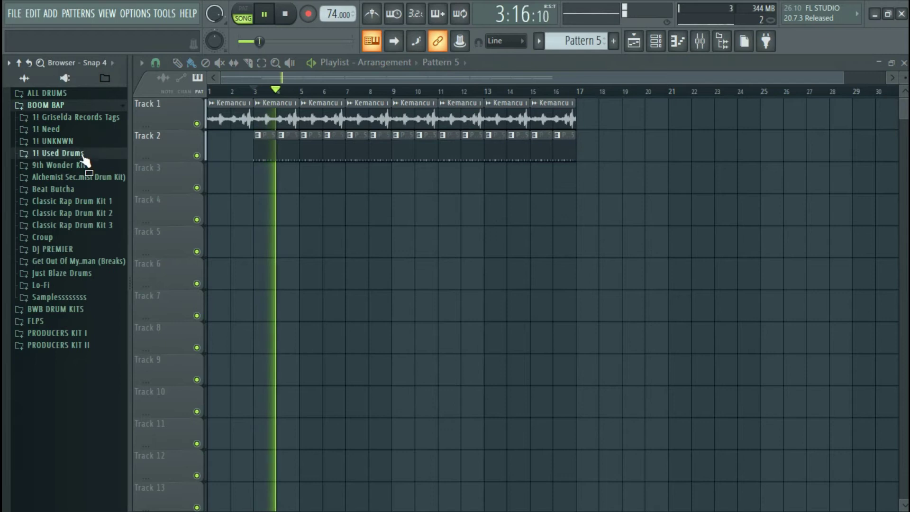
left_click(95, 167)
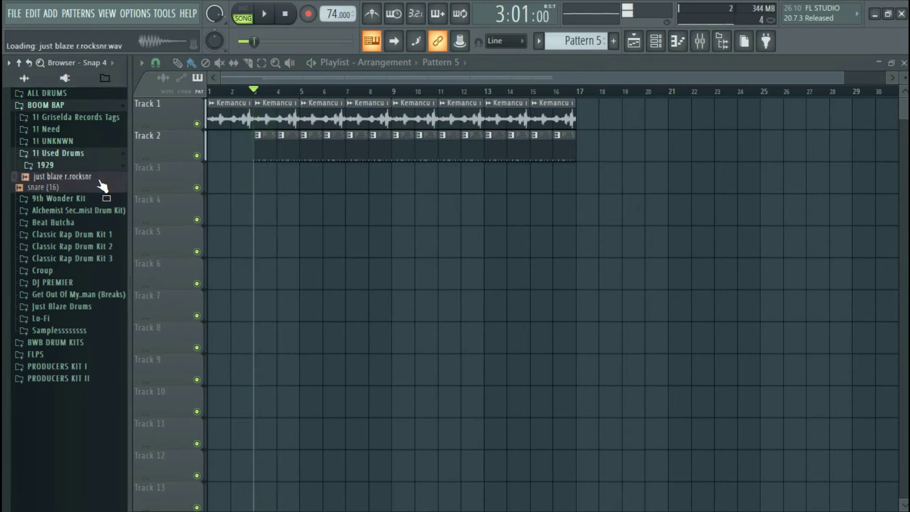
right_click(97, 178)
left_click(128, 184)
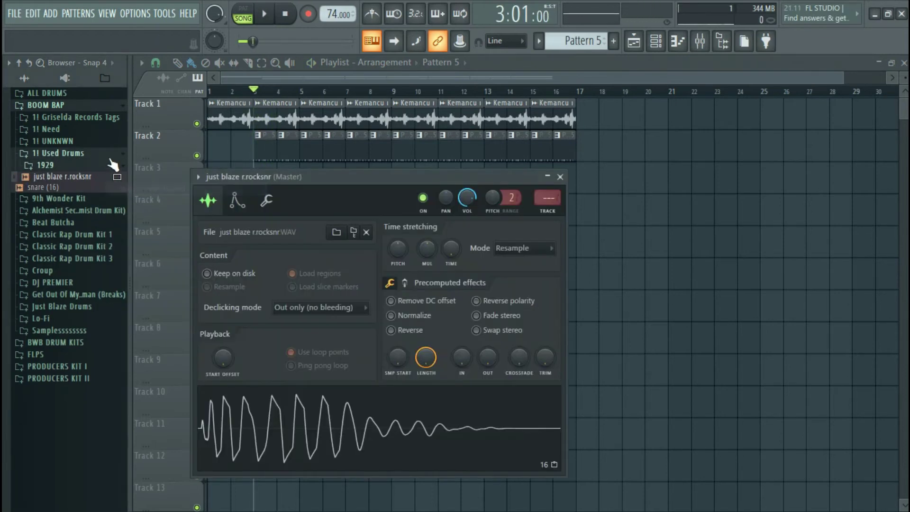
left_click(56, 153)
left_click(29, 63)
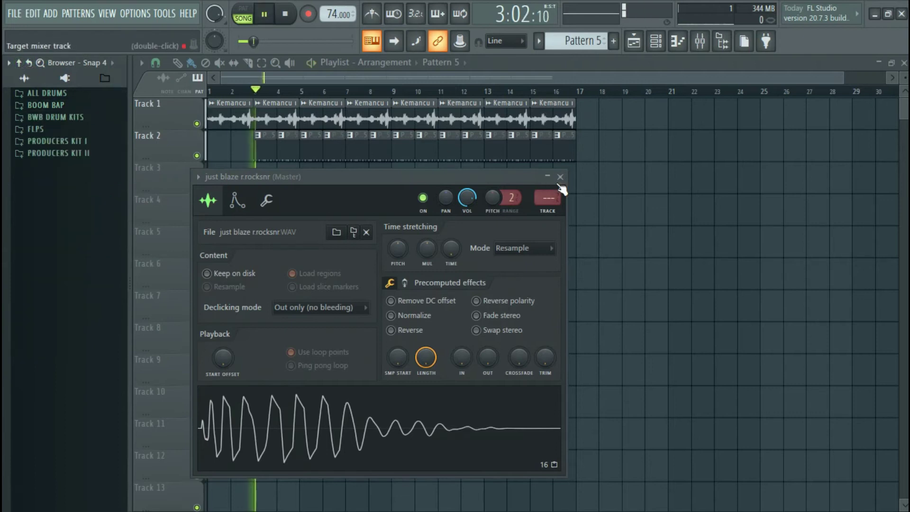
left_click(560, 177)
Route the just blaze r.rocksnr channel to mixer track 8 and place hits on steps 1, 8, 9 and 11 of Pattern 5
left_click(656, 42)
left_click(322, 298)
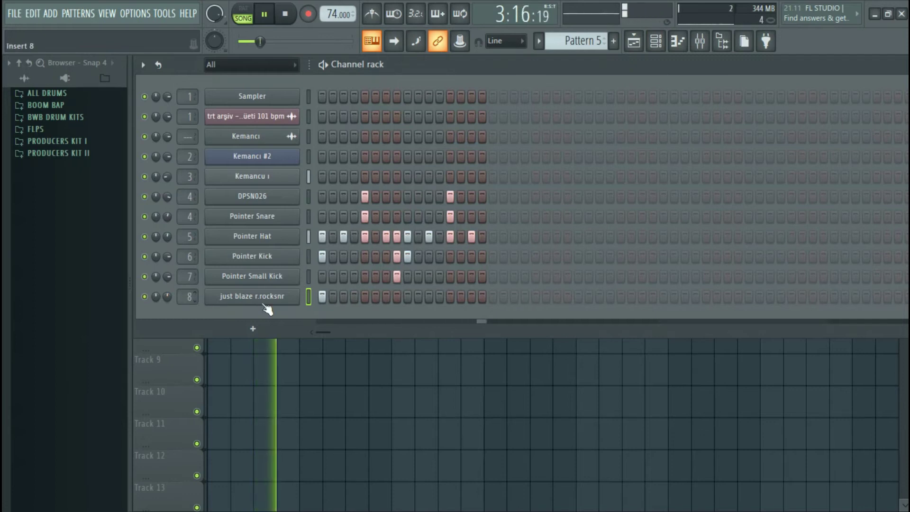
left_click(397, 297)
left_click(406, 297)
left_click(429, 296)
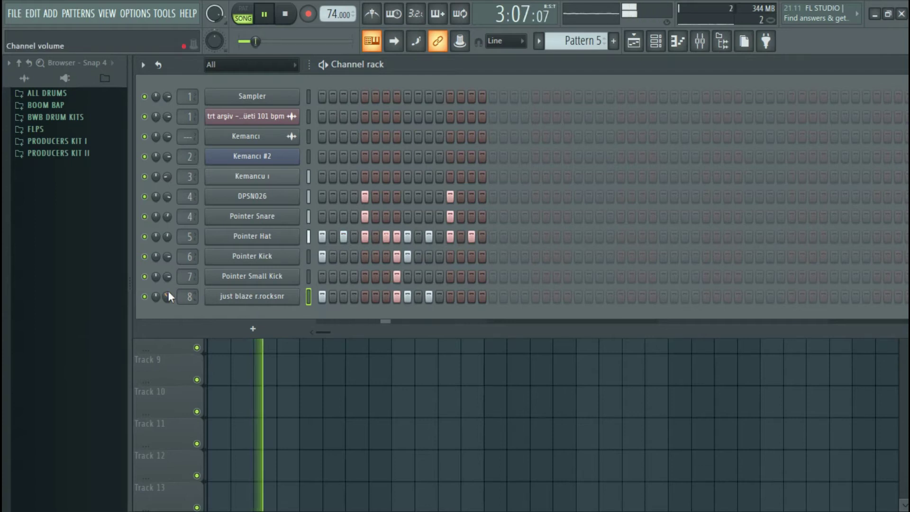
Add a Pointer Kick hit on step 11, matching the just blaze r.rocksnr hit, and close the channel rack
left_click(432, 300)
left_click(428, 259)
left_click(425, 296)
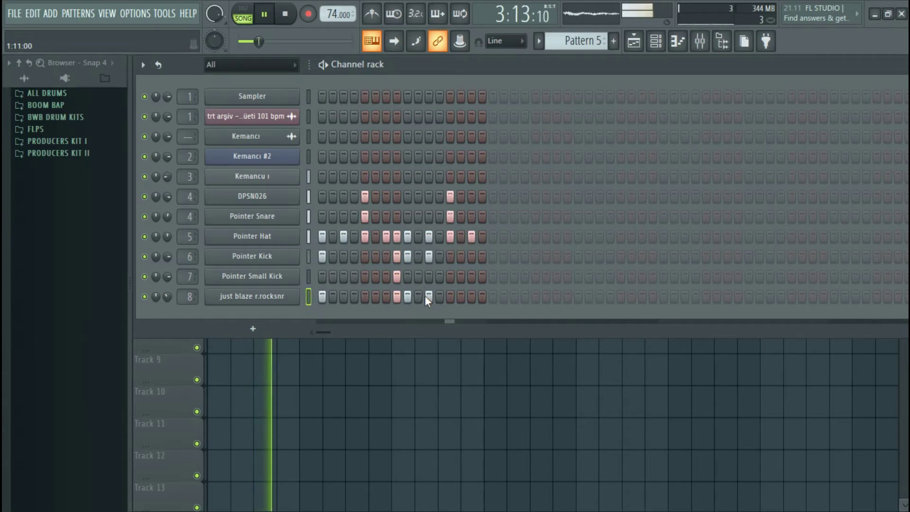
left_click(309, 280)
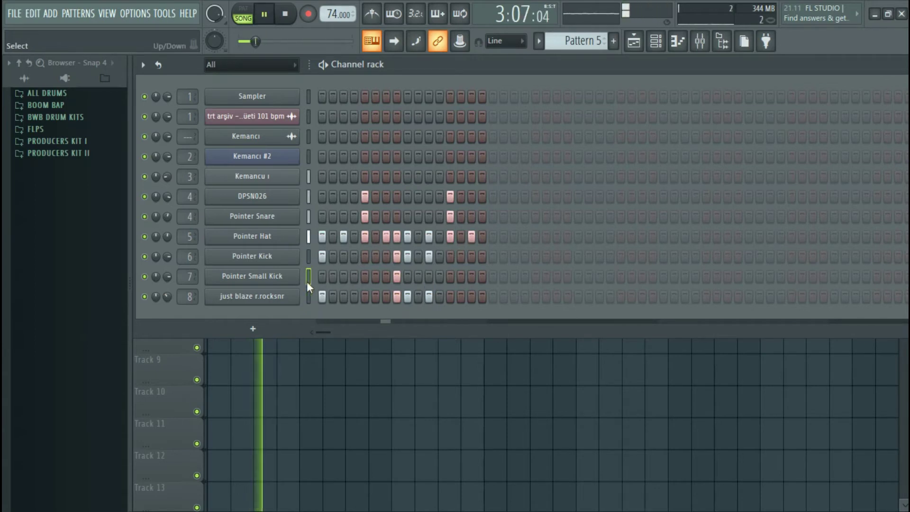
right_click(377, 382)
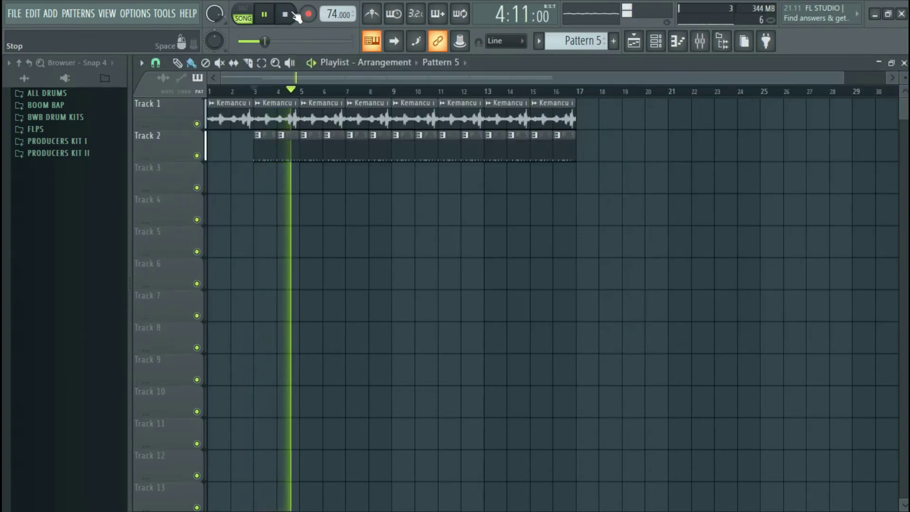
Add a Toxic Biohazard synth channel, stop playback and switch to Pattern 6
left_click(654, 47)
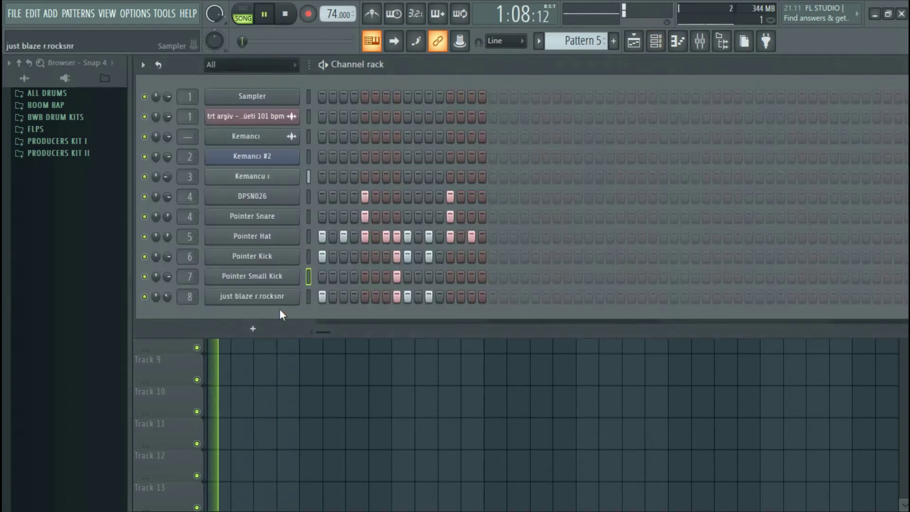
key("F6")
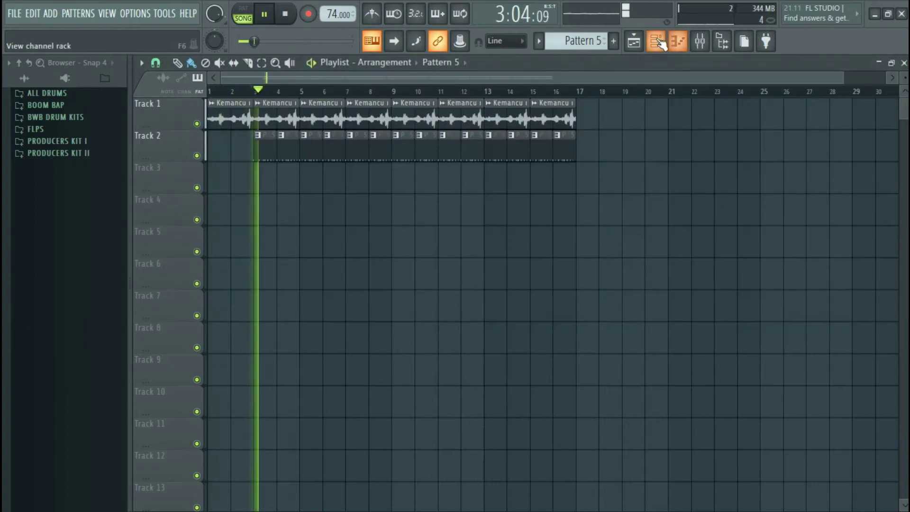
left_click(655, 42)
left_click(263, 331)
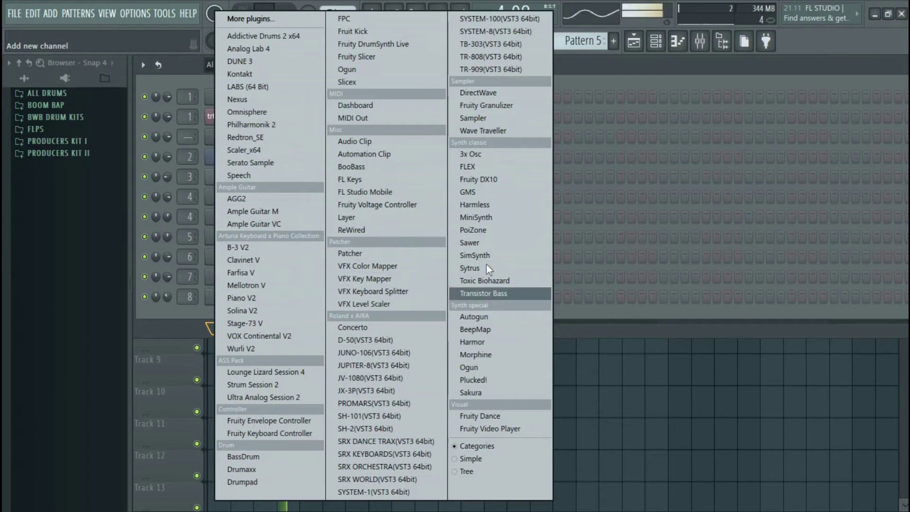
left_click(496, 281)
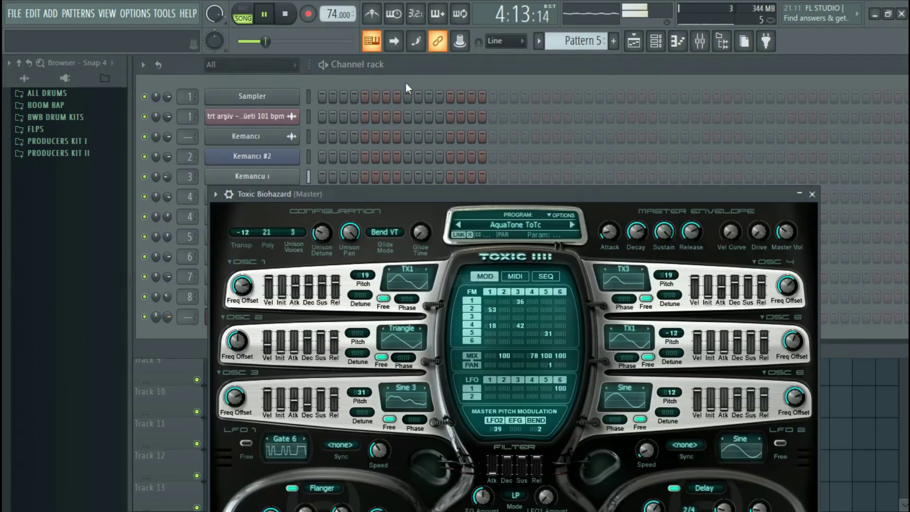
key("space")
Load the Narrow SQ preset from Toxic Biohazard's Basses bank and close the plugin window
left_click(524, 226)
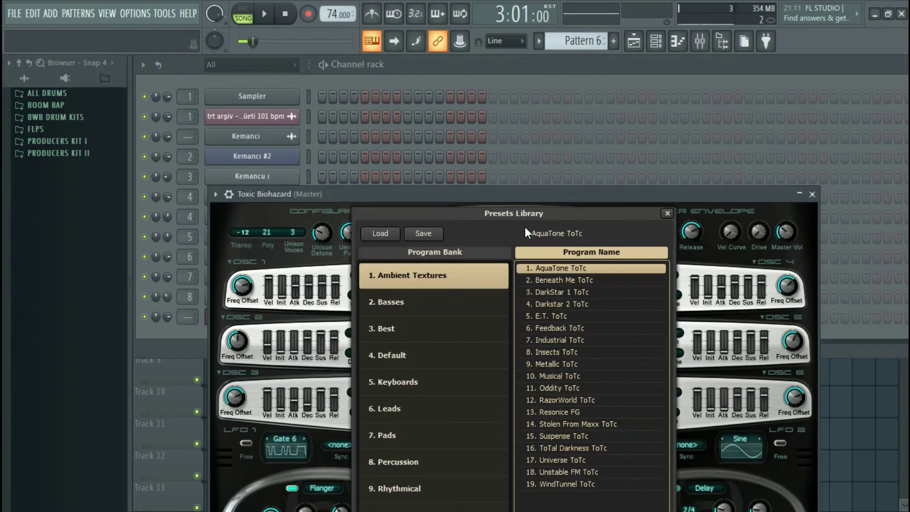
left_click(443, 306)
left_click_drag(565, 199, 534, 68)
left_click(500, 95)
scroll(539, 286, "down", 7)
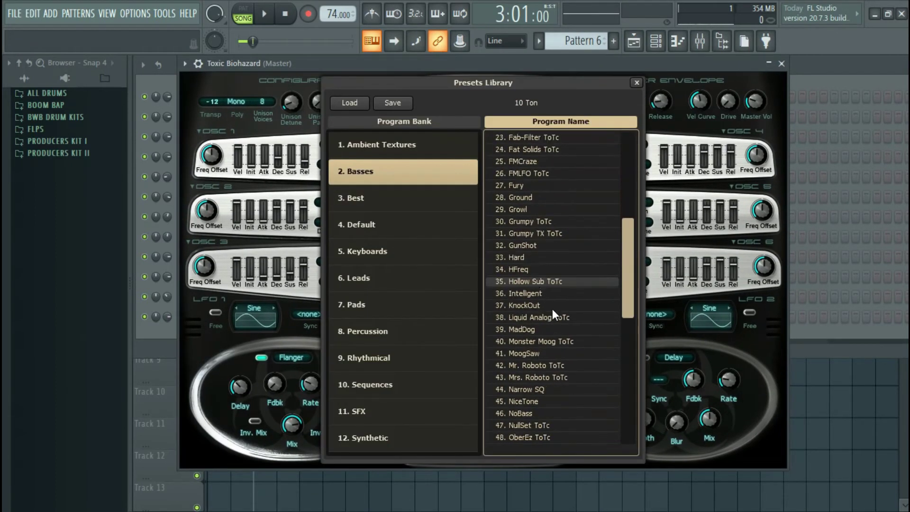
double_click(552, 385)
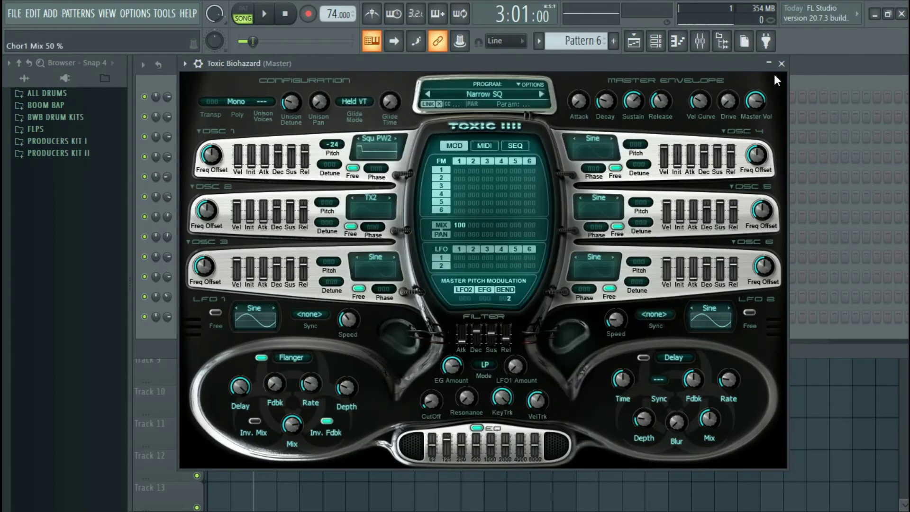
left_click(781, 63)
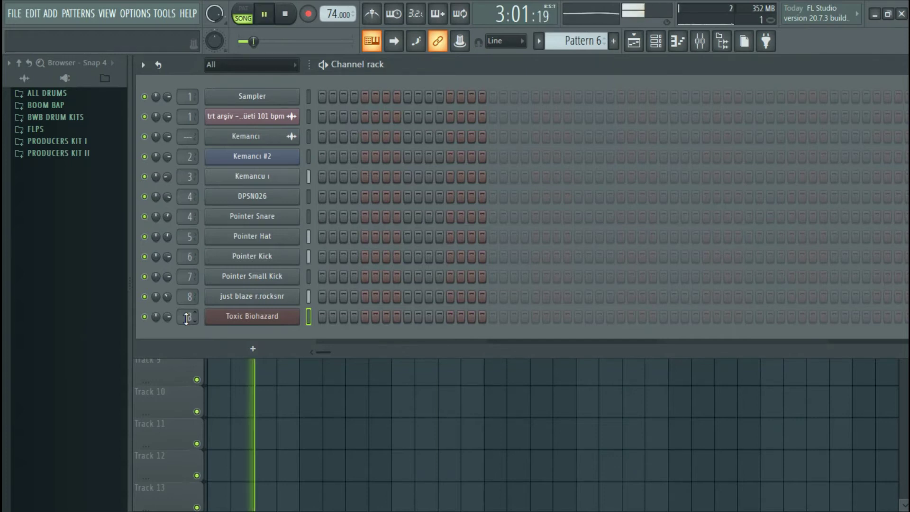
Route Toxic Biohazard to mixer track 9, place a Pattern 6 clip at bar 3 on Track 3 and hide the browser
right_click(309, 315)
left_click(325, 317)
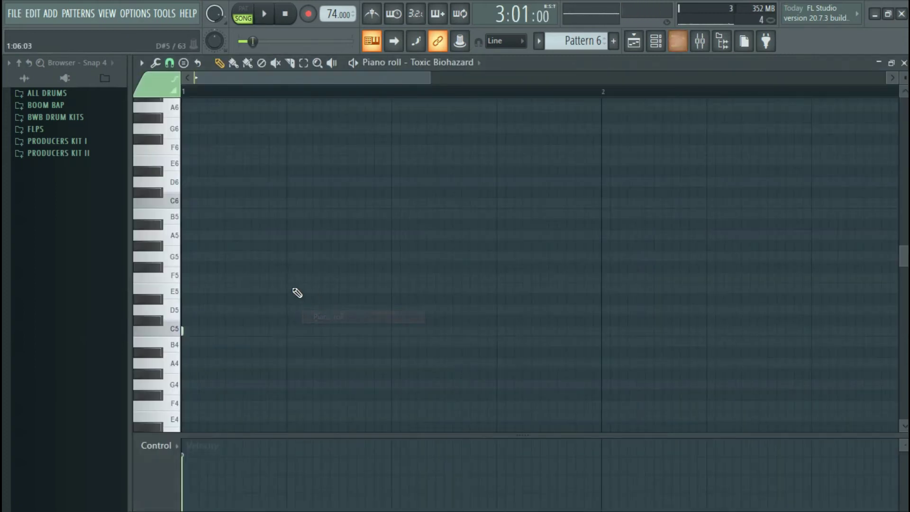
left_click(633, 42)
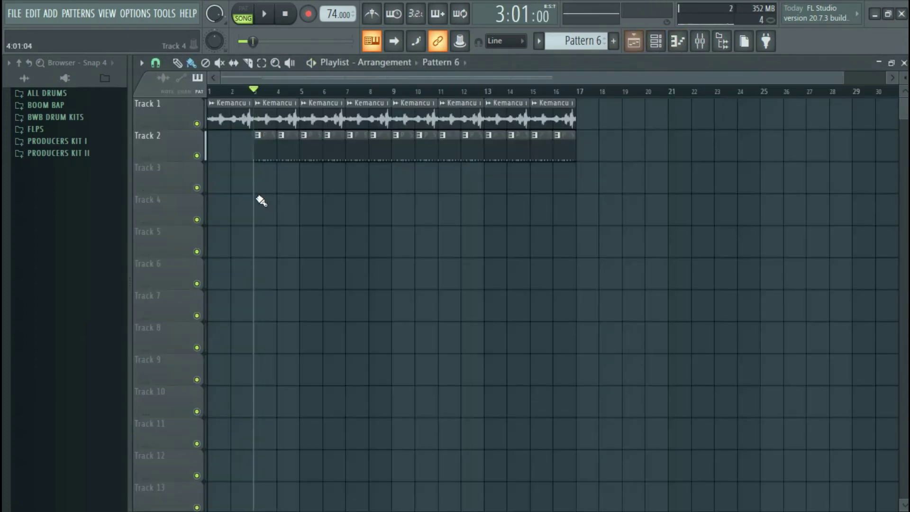
key("space")
key("space")
key("space")
key("space")
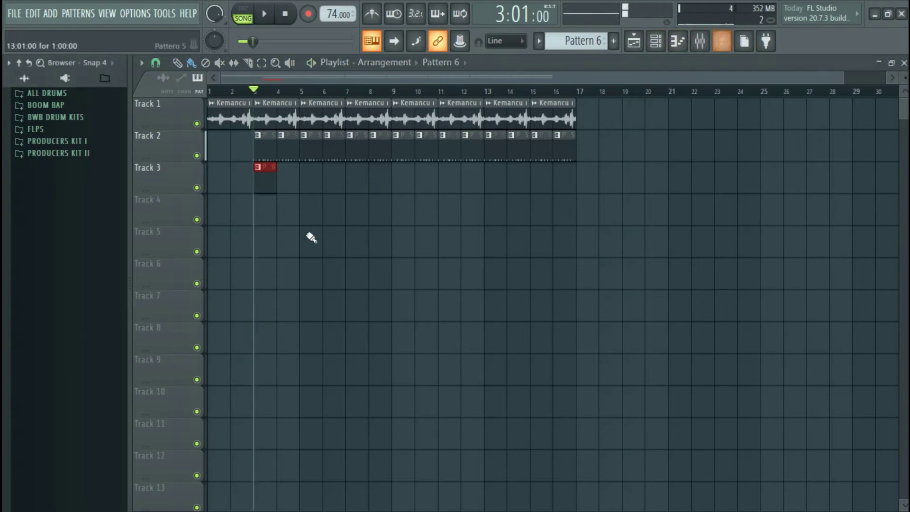
key("space")
left_click(722, 41)
Open the Toxic Biohazard channel's piano roll and set its snap to 1/2 step
left_click(656, 41)
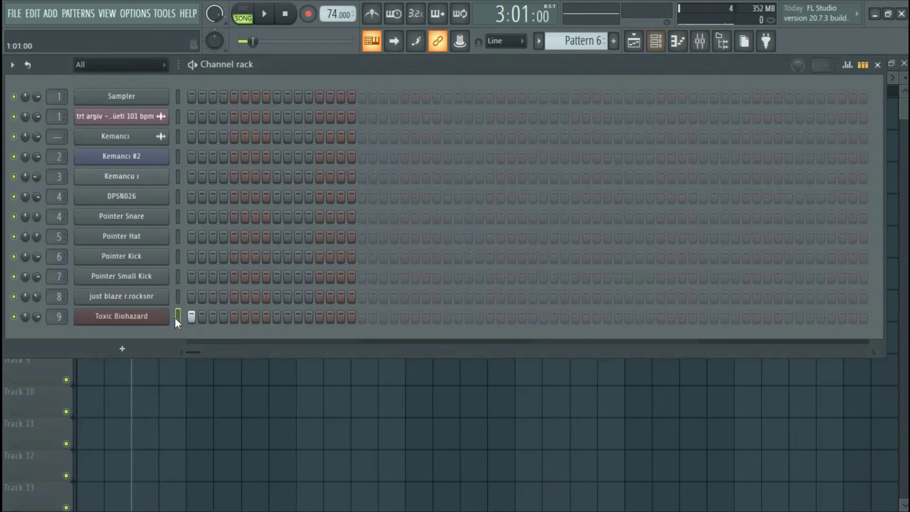
left_click(635, 43)
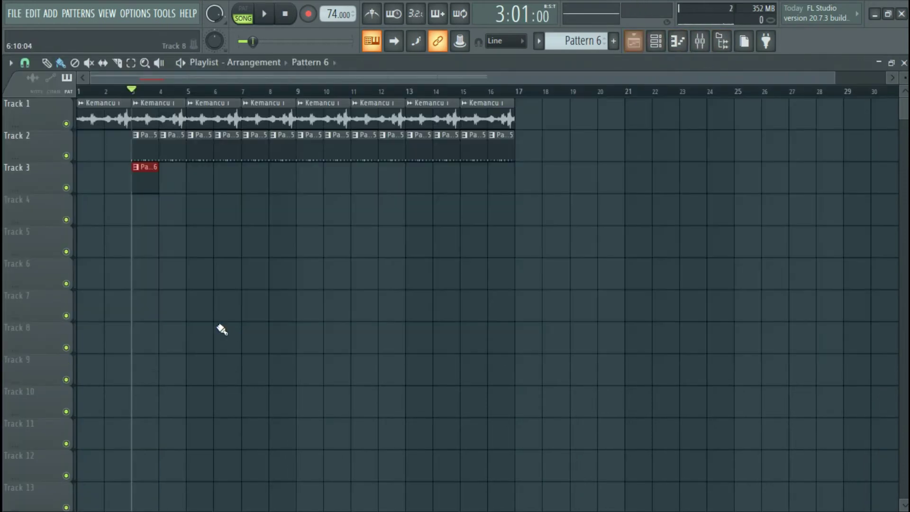
left_click(655, 45)
right_click(167, 318)
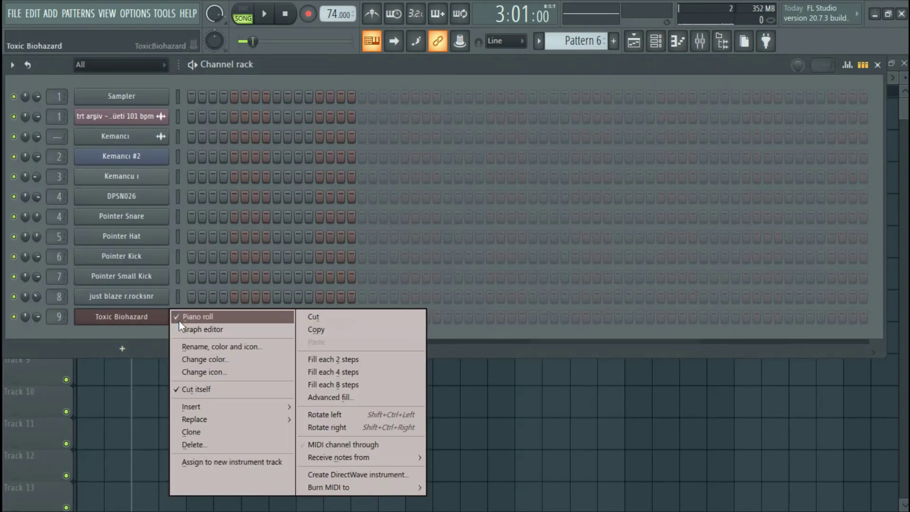
left_click(179, 315)
key("space")
key("space")
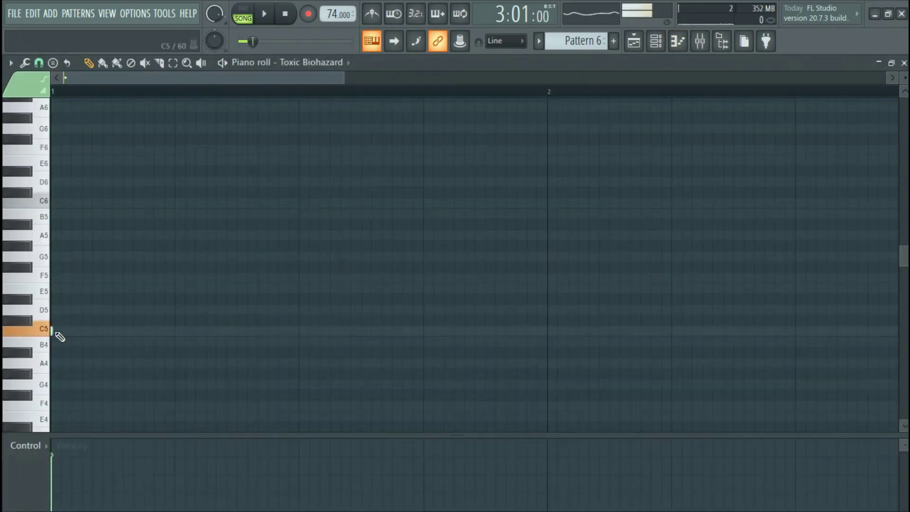
scroll(173, 99, "down", 3)
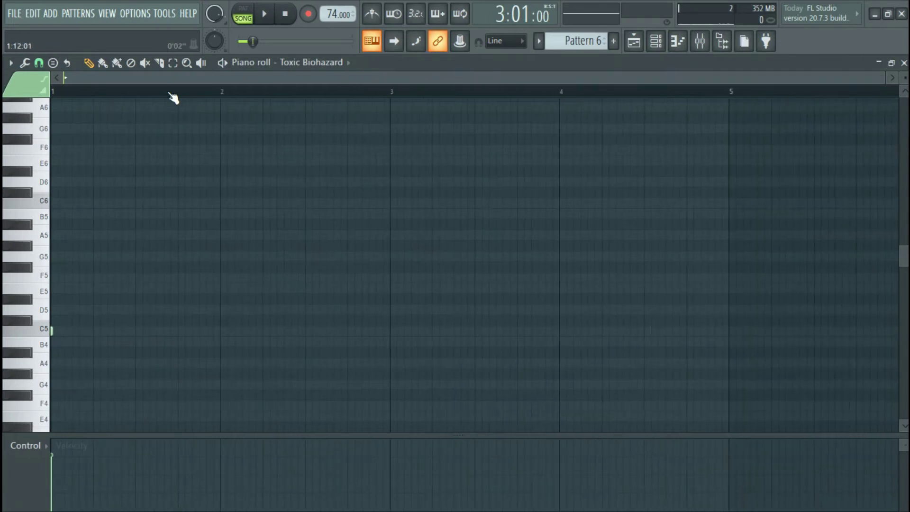
scroll(174, 95, "down", 1)
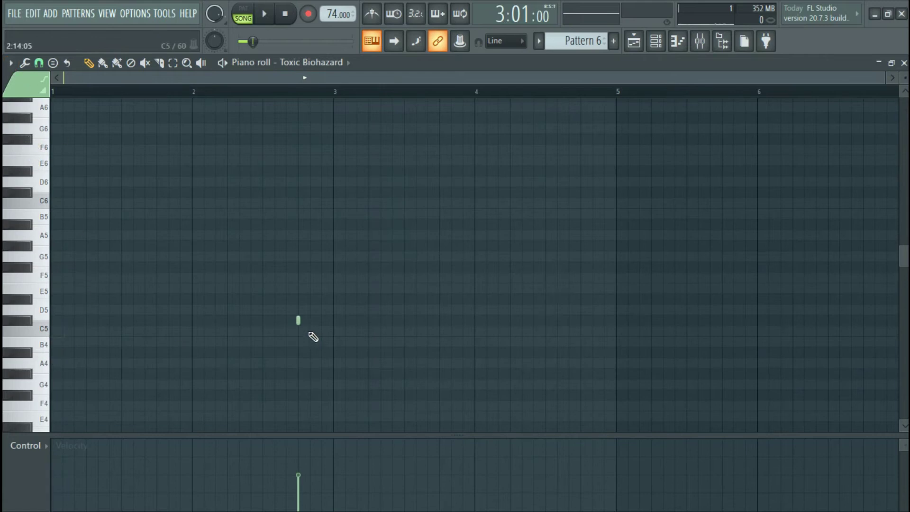
left_click(34, 74)
left_click(39, 63)
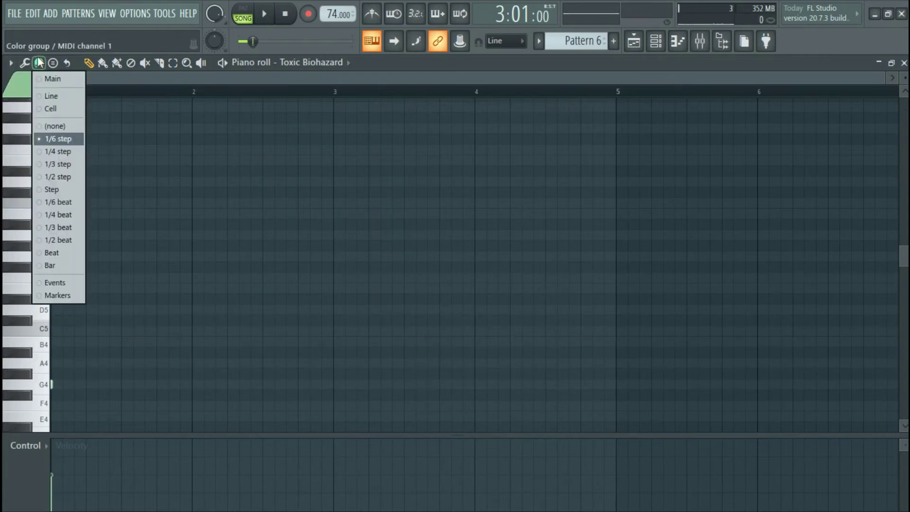
left_click(64, 177)
Place a D4 bass note at the start of bar 1, make it two steps long and raise its velocity slightly
left_click(59, 340)
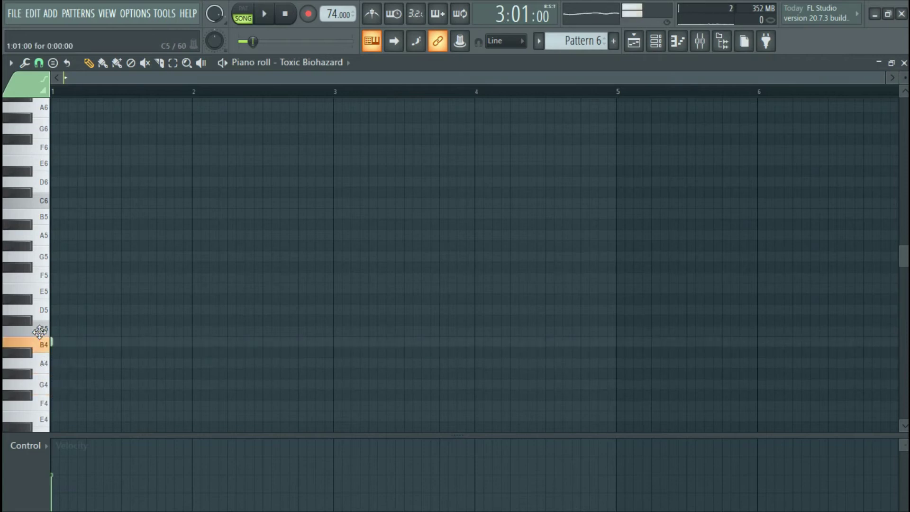
key("space")
key("space")
key("space")
left_click_drag(58, 310, 69, 316)
key("space")
key("space")
key("space")
left_click_drag(60, 469, 57, 464)
key("space")
key("space")
key("space")
Add a D4 bass note on step 8 of bar 1 and shorten it to one step
scroll(142, 268, "down", 3)
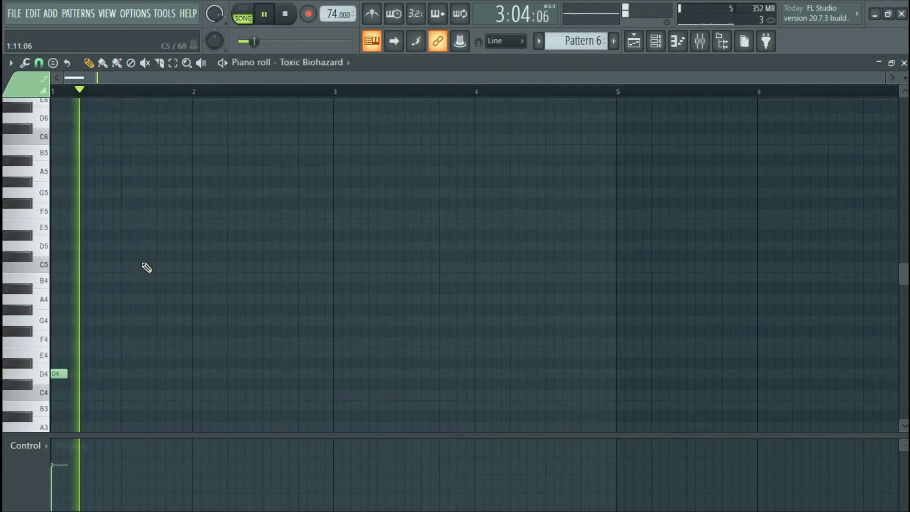
scroll(145, 267, "down", 3)
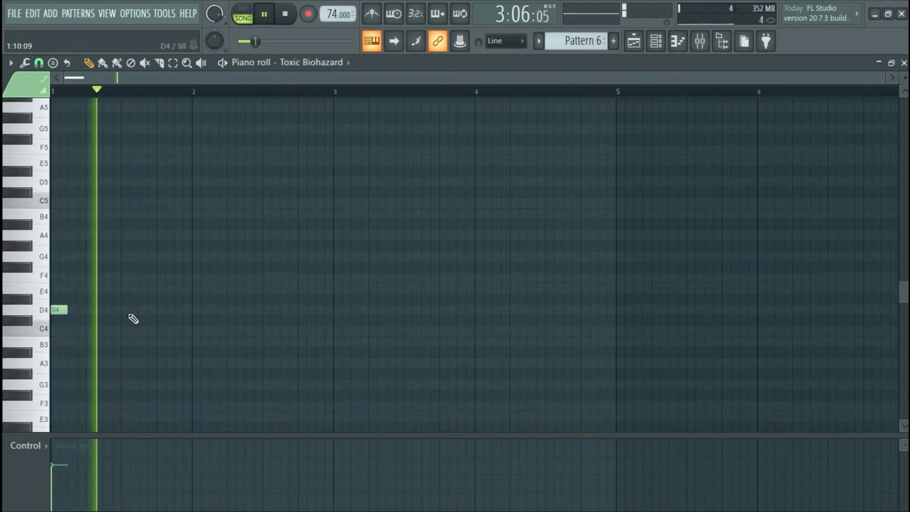
left_click(118, 310)
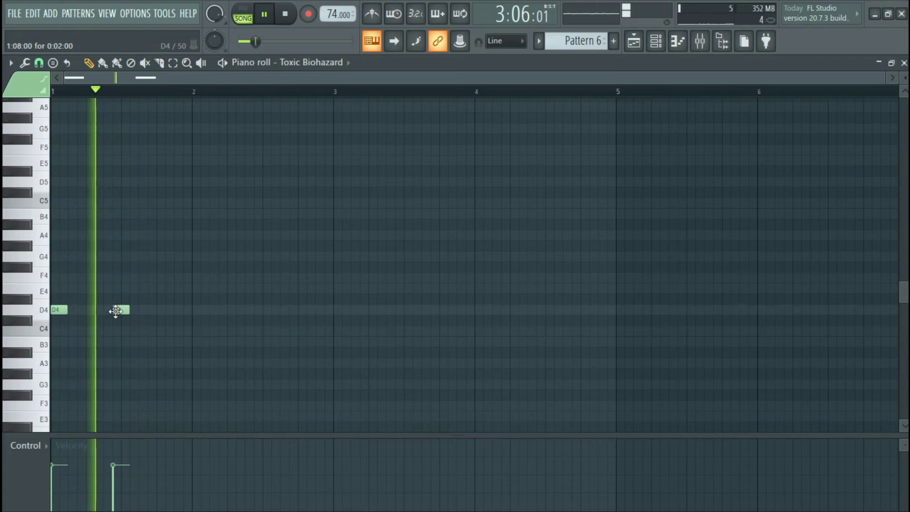
key("space")
Add a one-step D4 bass note on step 9 of bar 1, directly after the step 8 note
key("space")
left_click_drag(130, 311, 121, 312)
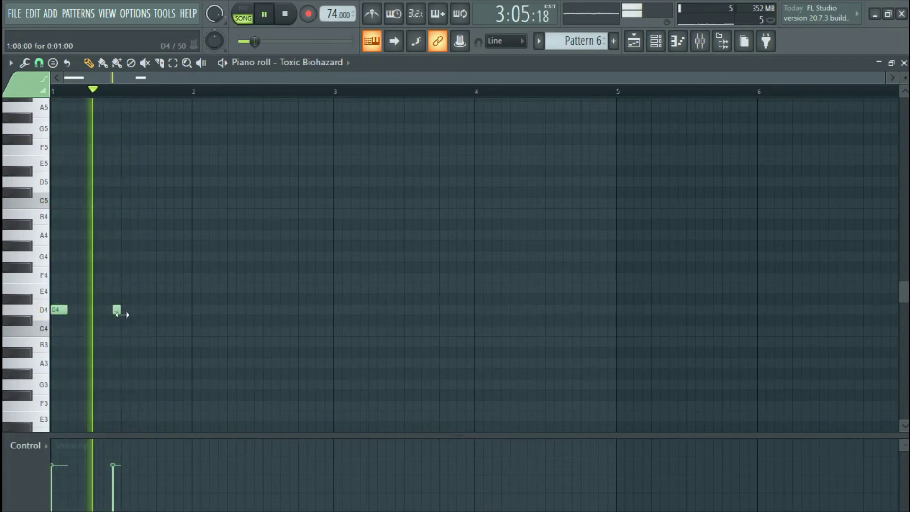
left_click(127, 310)
key("space")
key("space")
double_click(130, 310)
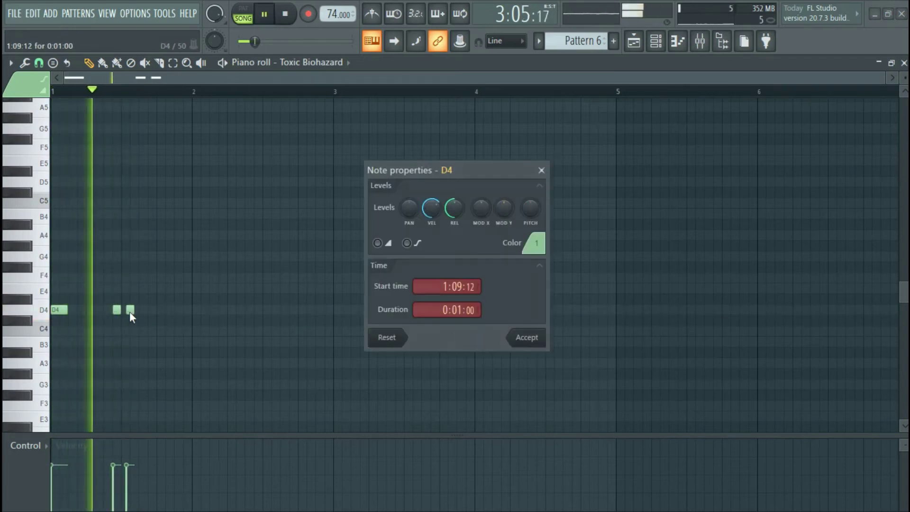
key("Escape")
left_click_drag(127, 310, 122, 309)
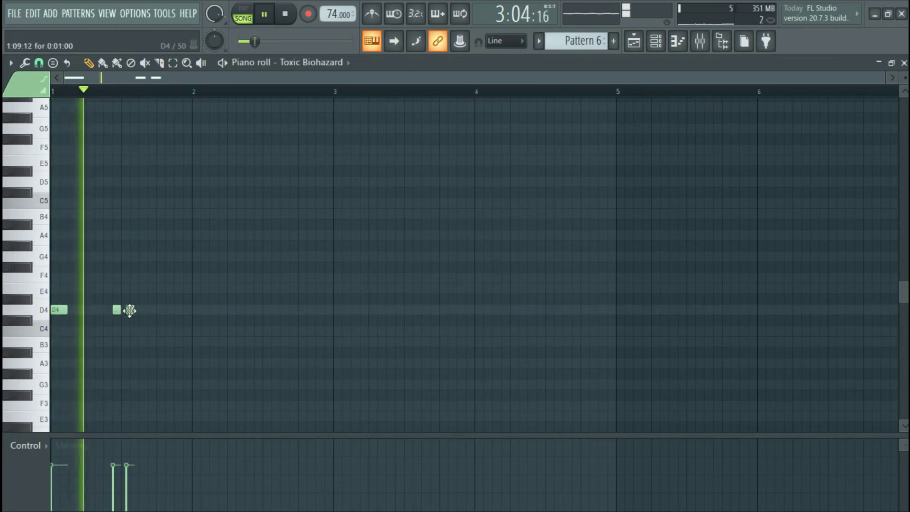
key("space")
Remove the trial D4 note on step 11 of bar 1 and make the step 9 note two steps long
left_click(142, 310)
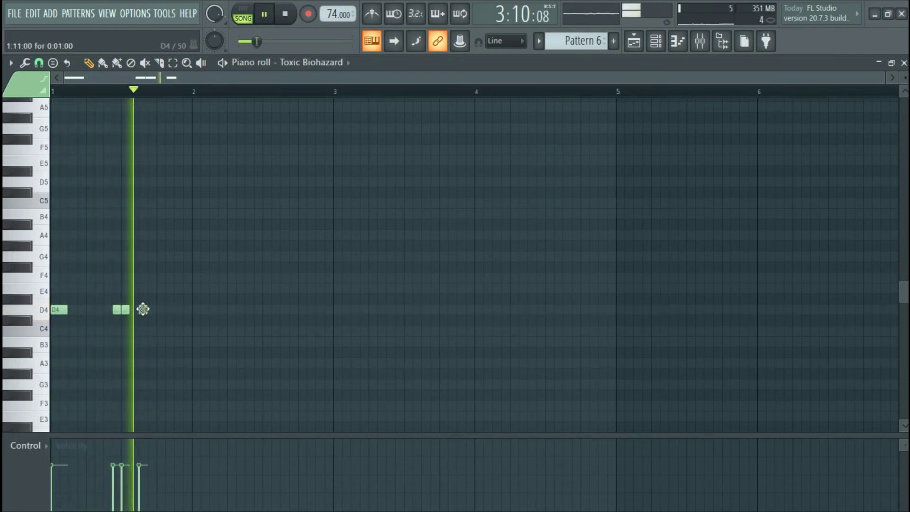
mouse_move(146, 310)
left_mouse_down()
mouse_move(157, 312)
mouse_move(135, 315)
mouse_move(152, 312)
left_mouse_up()
right_click(148, 313)
Add a C4 bass note on step 13 of bar 1 and make it three steps long
left_click(159, 332)
left_click_drag(170, 334, 175, 332)
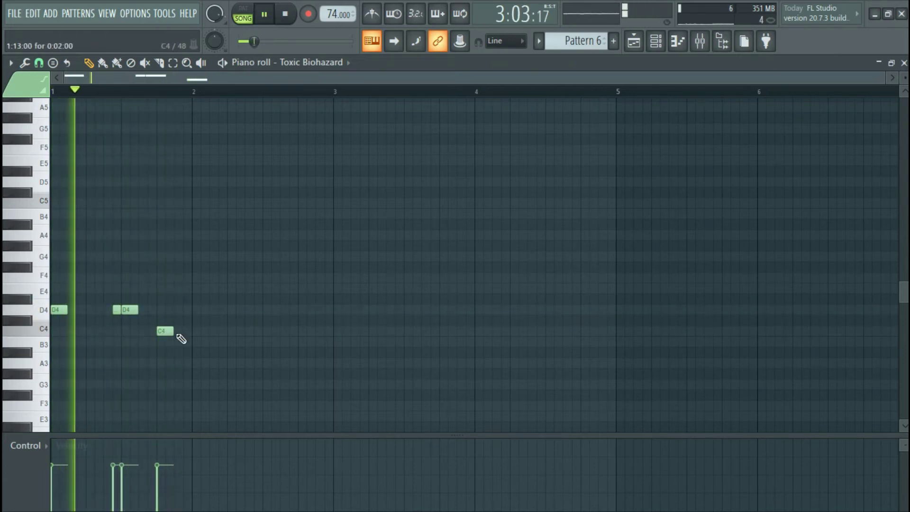
scroll(232, 294, "down", 3)
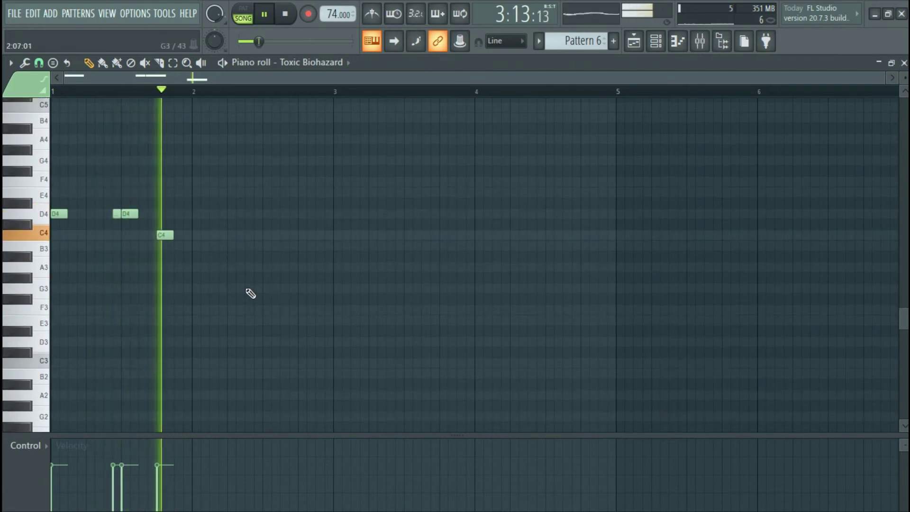
key("space")
key("space")
left_click_drag(173, 235, 191, 235)
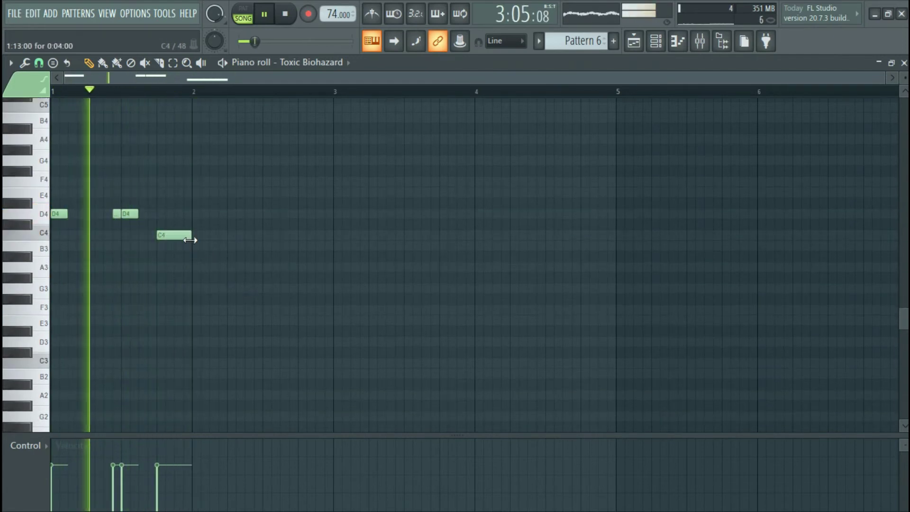
key("space")
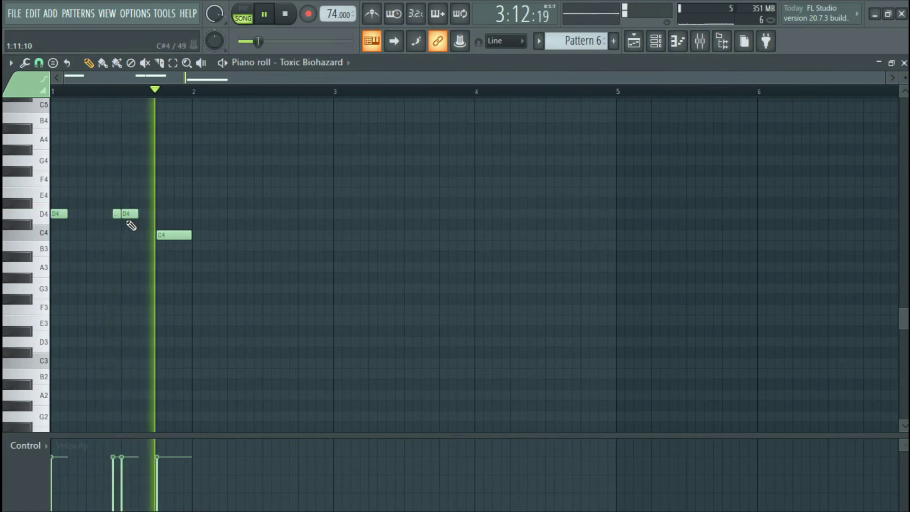
left_click_drag(192, 235, 183, 237)
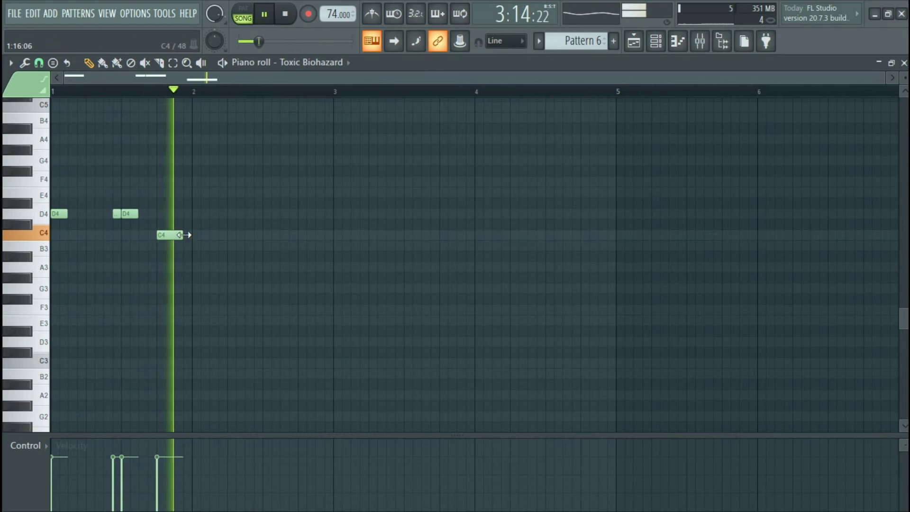
Duplicate all the bass notes of bar 1 into bar 2 and clear the selection
key("ctrl+a")
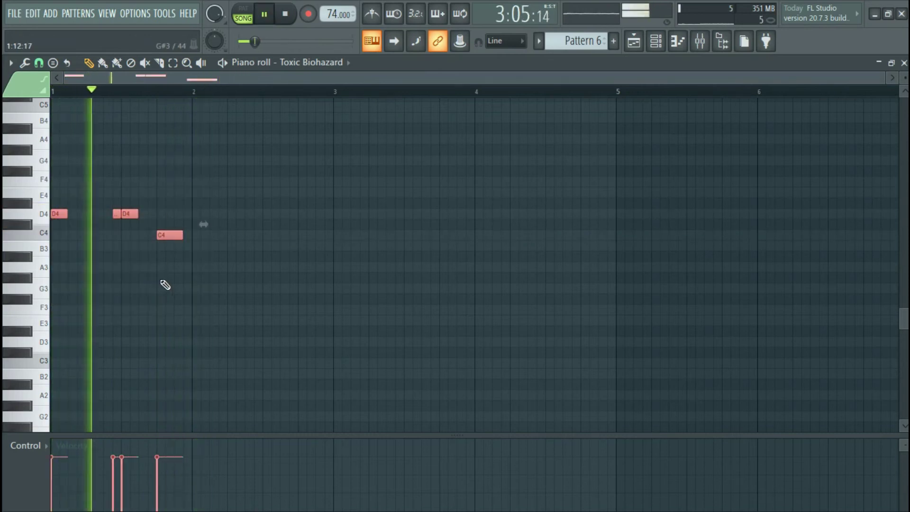
key("ctrl+b")
left_click_drag(187, 213, 196, 214)
left_click(225, 187)
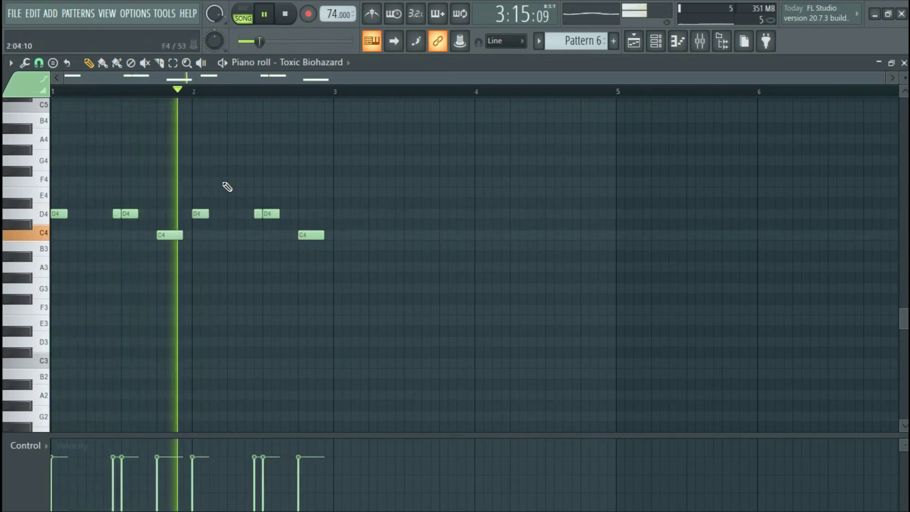
key("space")
In bar 2, add a one-step D4 note on step 11 and lengthen the closing C4 note to four steps
left_click(285, 214)
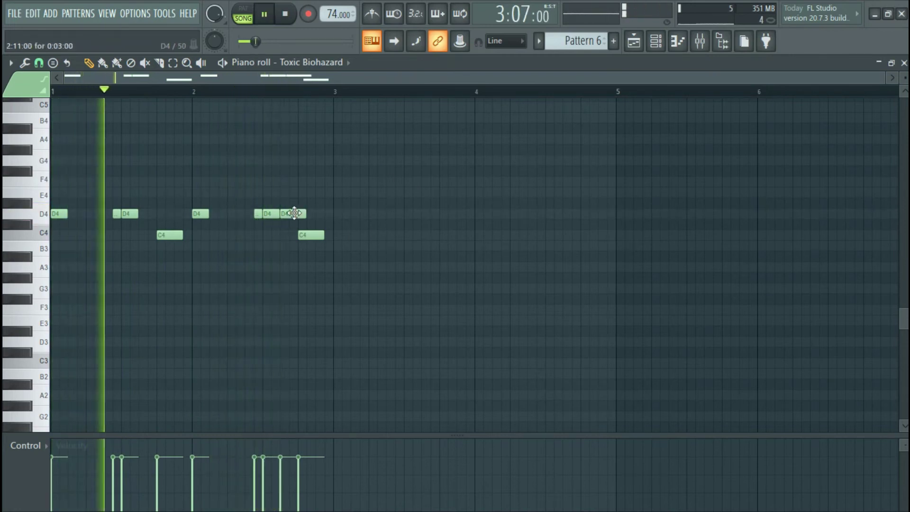
right_click(258, 214)
left_click_drag(306, 213, 298, 214)
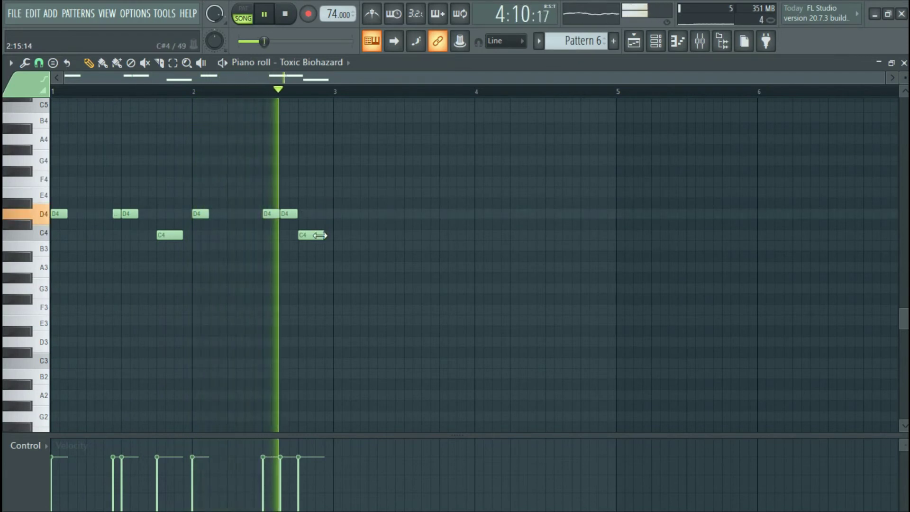
left_click_drag(338, 240, 331, 240)
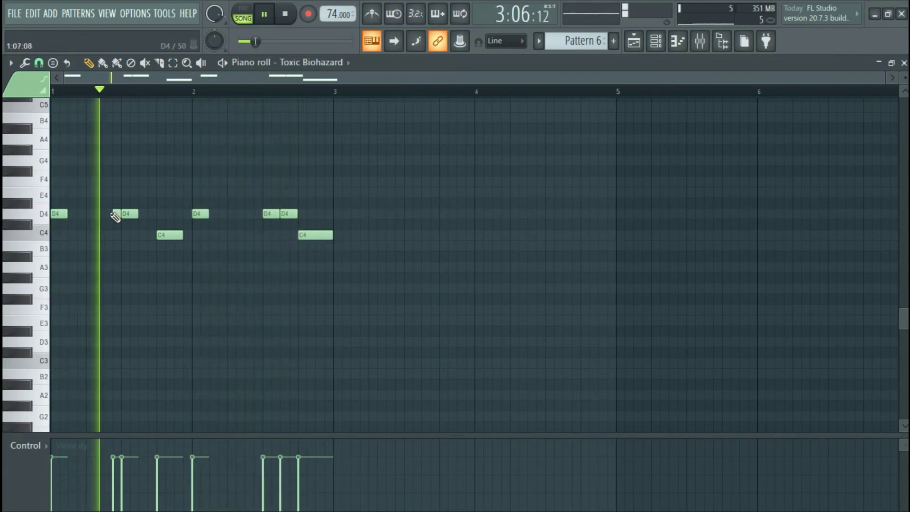
left_click(258, 214)
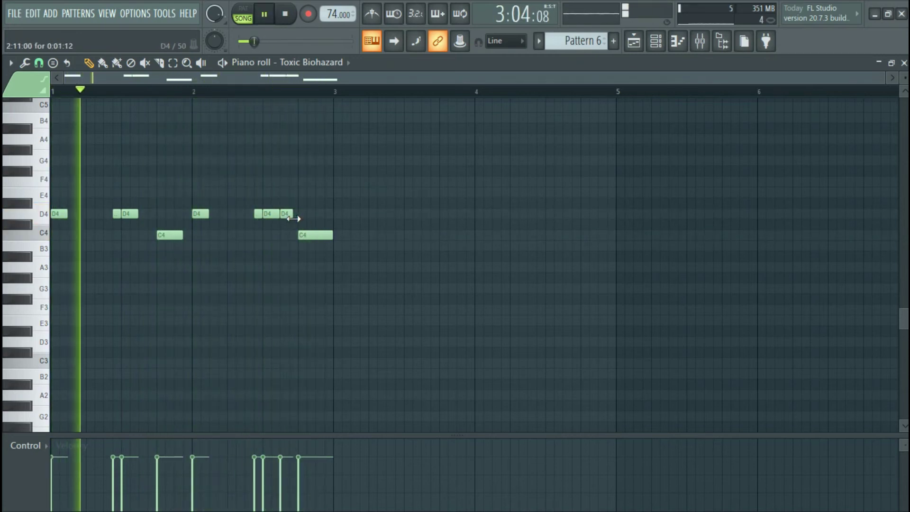
left_click_drag(297, 214, 288, 218)
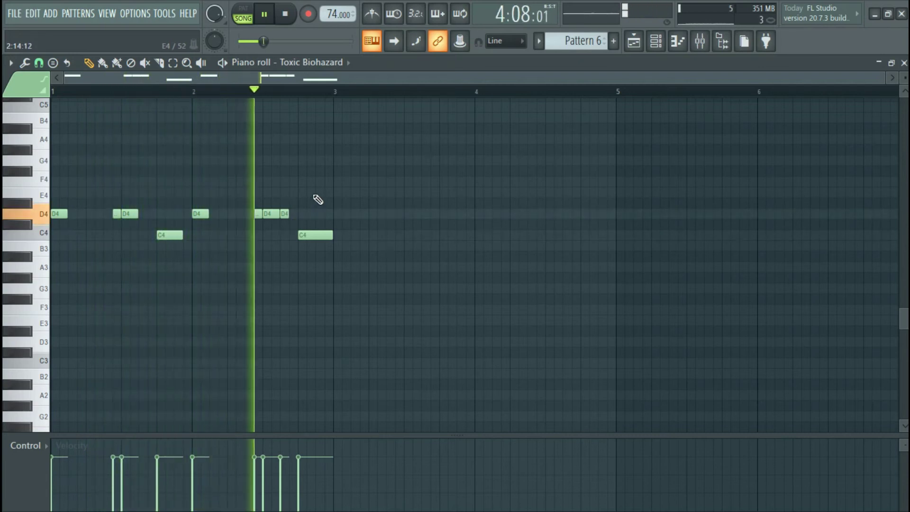
Add a two-step E4 note on step 15 of bar 2 and turn it into a slide note
left_click(316, 193)
left_click_drag(323, 193, 328, 193)
left_click(331, 195)
right_click(331, 194)
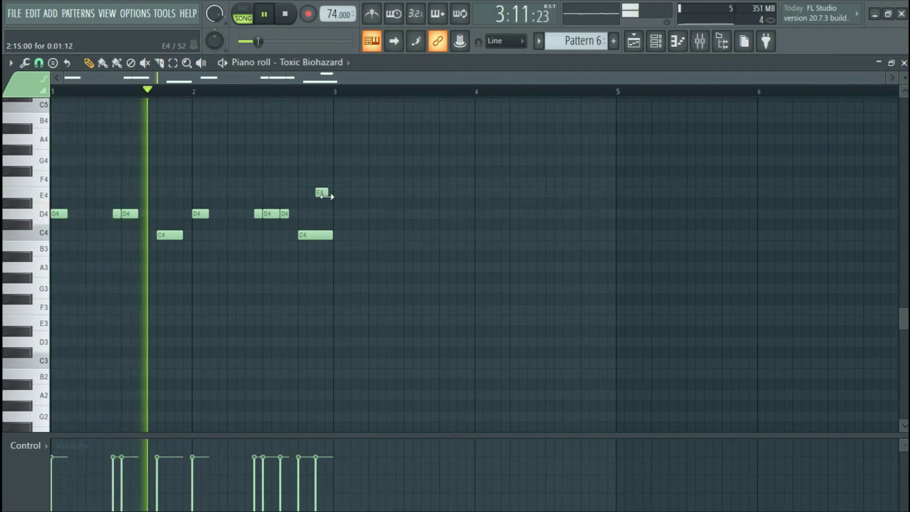
double_click(331, 193)
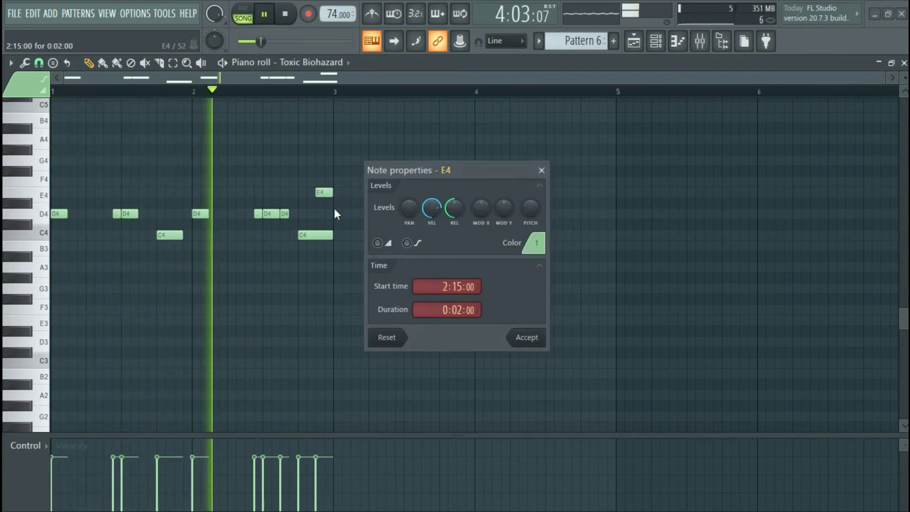
left_click(379, 240)
left_click(524, 337)
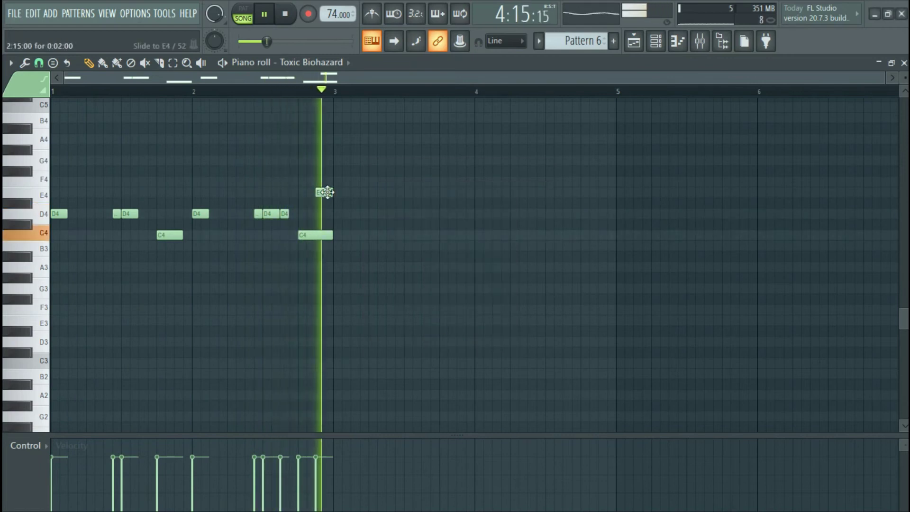
Add a two-step E3 slide note on step 15 of bar 2 and lower its velocity
left_click(326, 320)
left_click_drag(342, 299, 317, 332)
left_click_drag(323, 463, 324, 498)
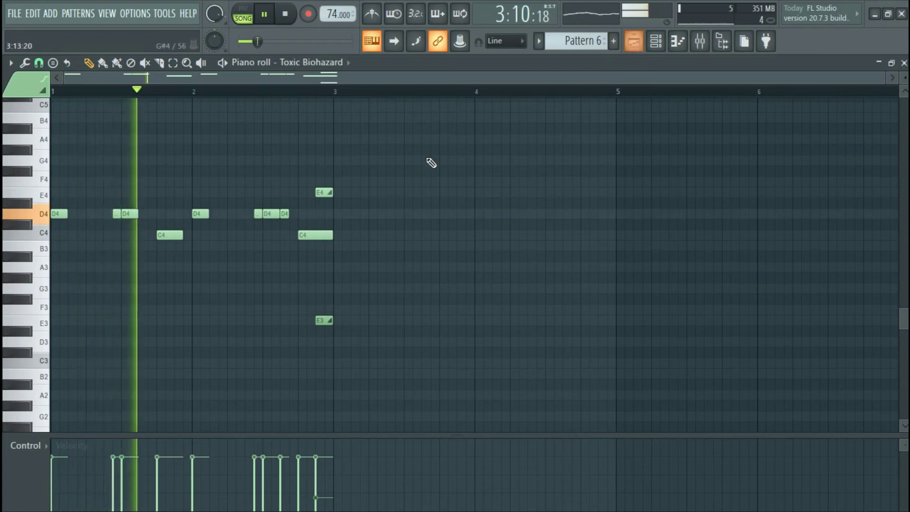
Duplicate the whole two-bar bassline into bars 3 and 4 and return to the playlist
key("ctrl+a")
scroll(436, 261, "down", 1)
key("ctrl+b")
left_click(635, 41)
key("space")
key("space")
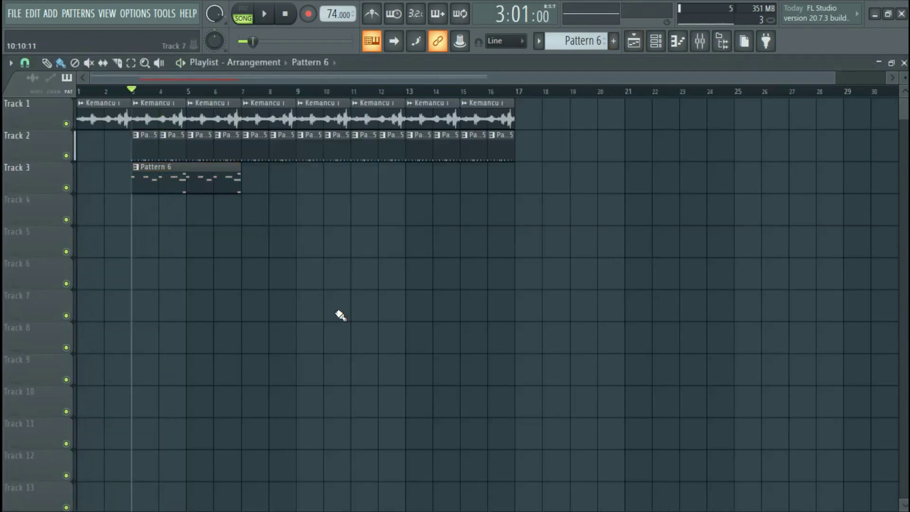
Place Pattern 6 clips on Track 3 at bars 7, 11 and 15
left_click(254, 186)
left_click_drag(333, 186, 408, 179)
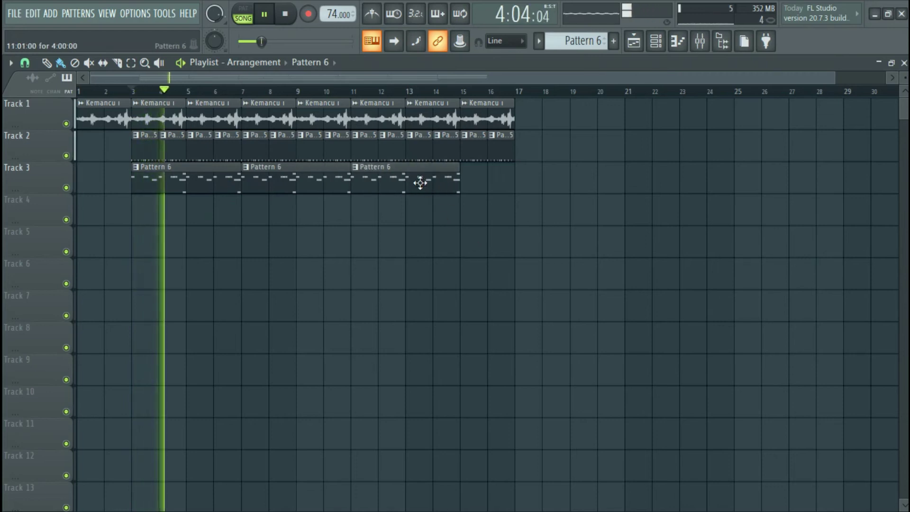
left_click(474, 181)
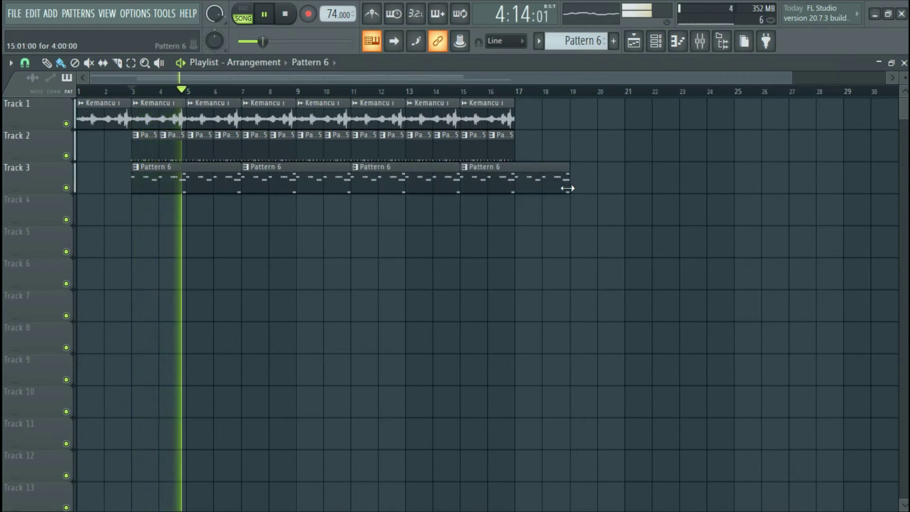
mouse_move(569, 182)
left_mouse_down()
mouse_move(507, 185)
mouse_move(525, 179)
mouse_move(570, 188)
left_mouse_up()
Duplicate the last two bars of clips on Tracks 1 and 2 into bars 17 and 18
left_click_drag(540, 111, 481, 138)
key("ctrl+b")
left_click(529, 259)
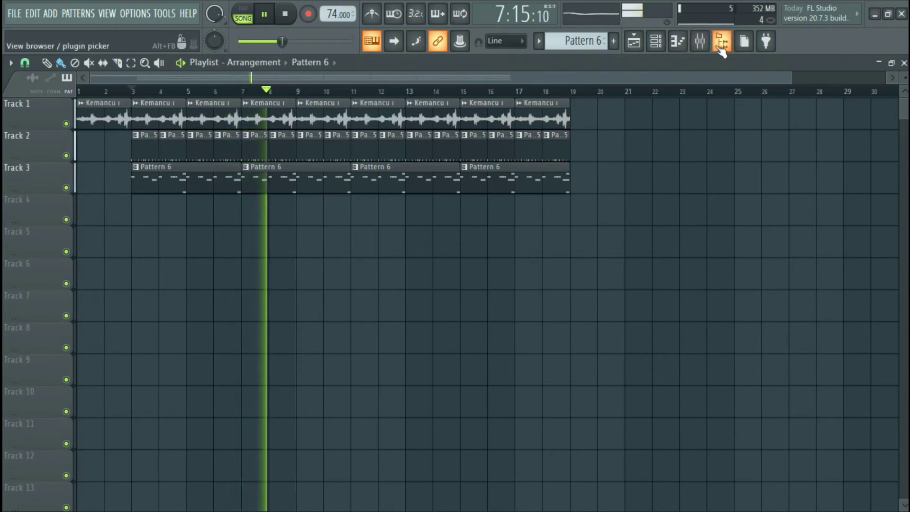
Show the browser and expand the Illmind Blap Kits 1-8 folder in PRODUCERS KIT 1 down to BLAP-KIT VOLUME 5
left_click(721, 42)
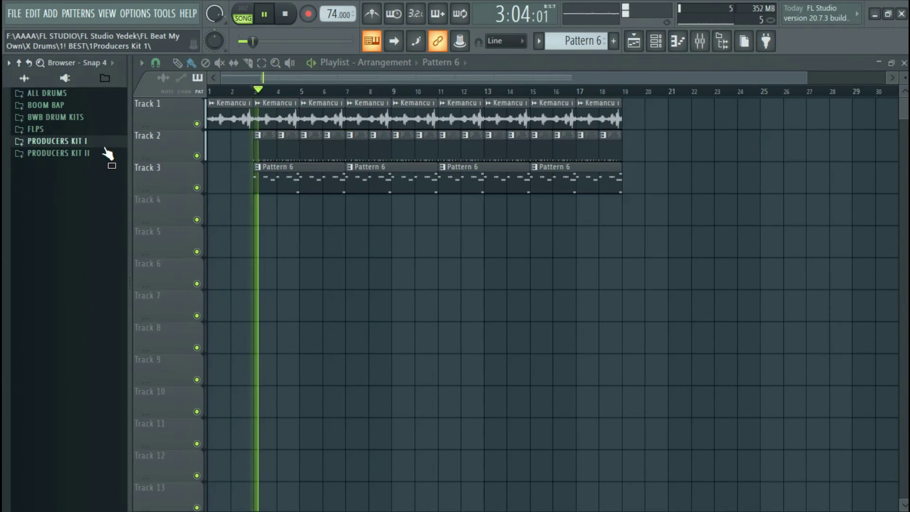
left_click(104, 145)
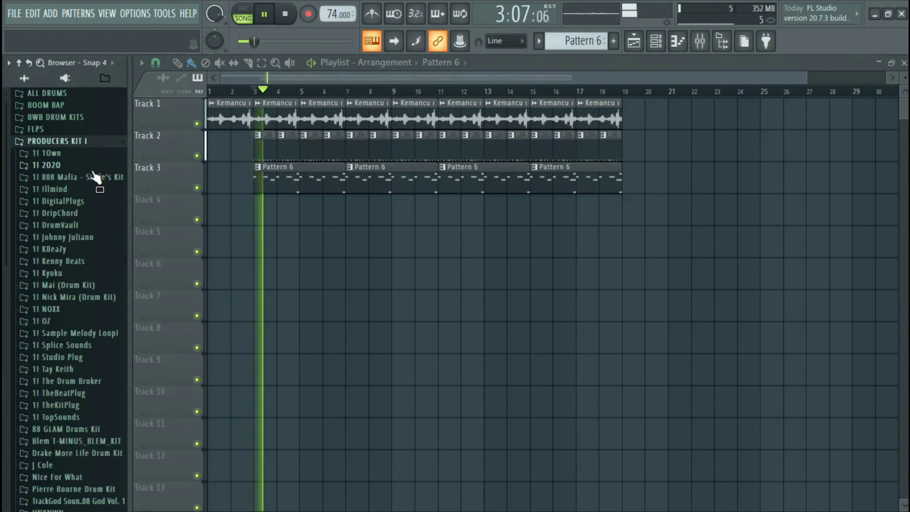
left_click(87, 188)
left_click(103, 190)
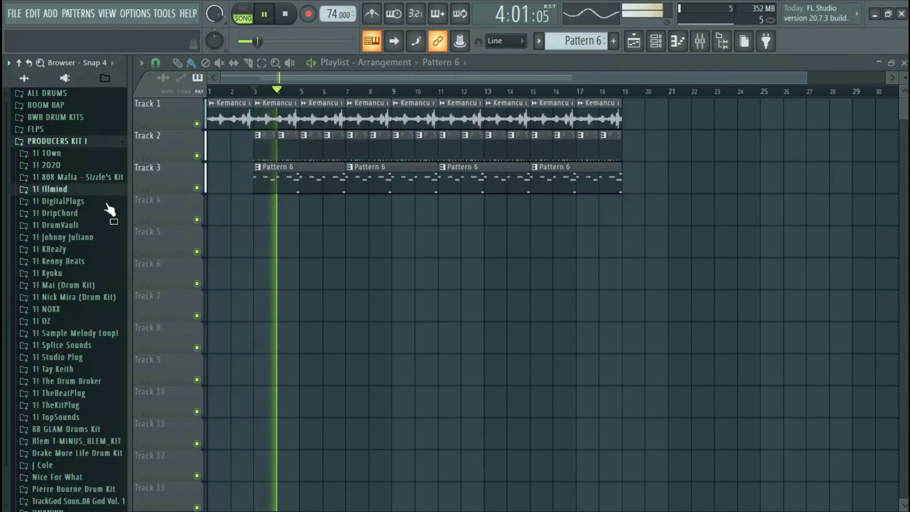
left_click(107, 181)
left_click(100, 178)
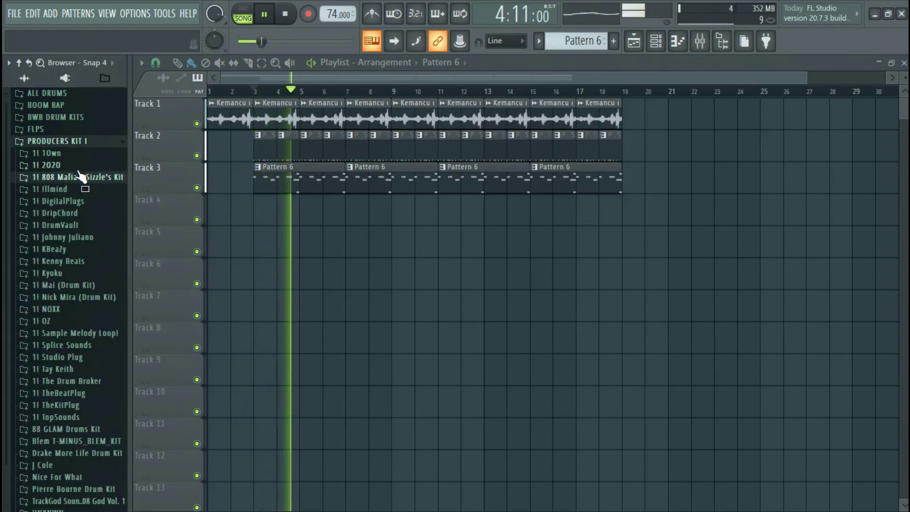
left_click(52, 189)
left_click(74, 201)
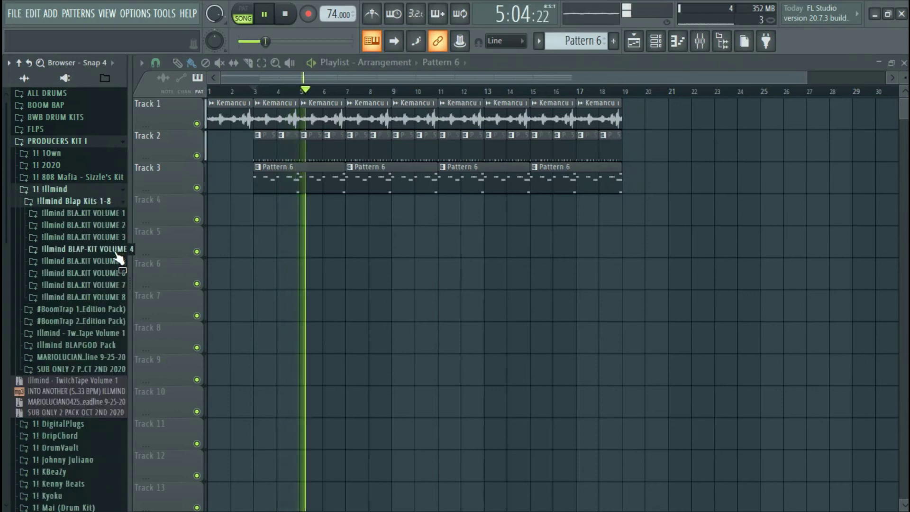
left_click(95, 261)
Preview HIHATLOOP_EASYMONEY and place it on Track 5 at bar 3
left_click(75, 361)
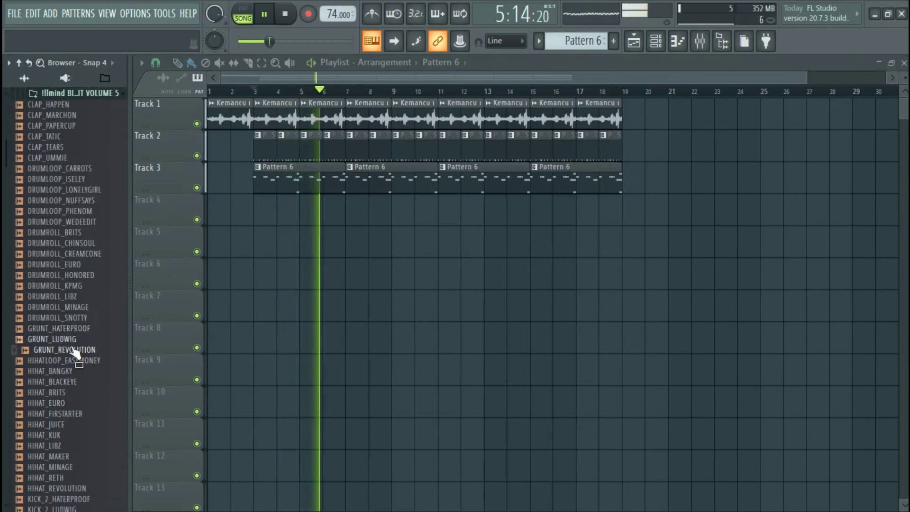
right_click(72, 361)
left_click_drag(76, 361, 263, 232)
key("space")
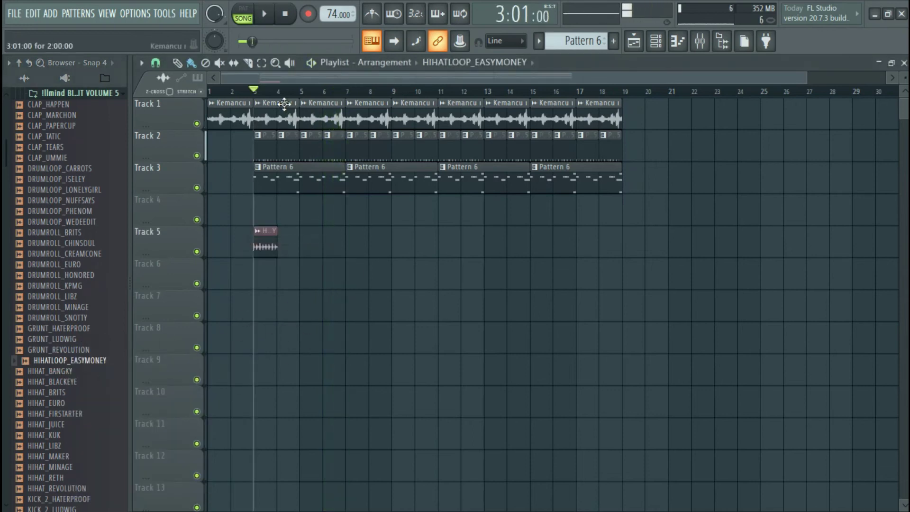
Hide the browser and stretch the HIHATLOOP_EASYMONEY clip to end exactly at bar 4
scroll(265, 94, "up", 5)
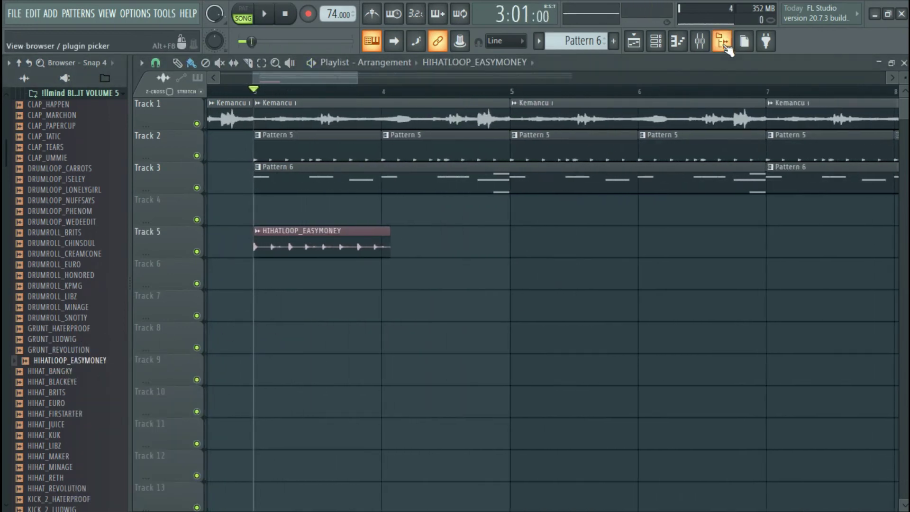
left_click(725, 46)
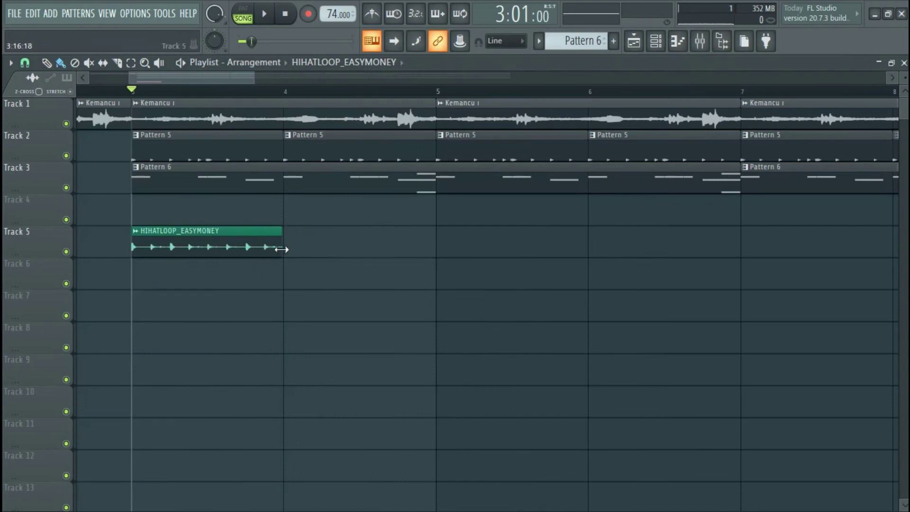
scroll(275, 102, "up", 4)
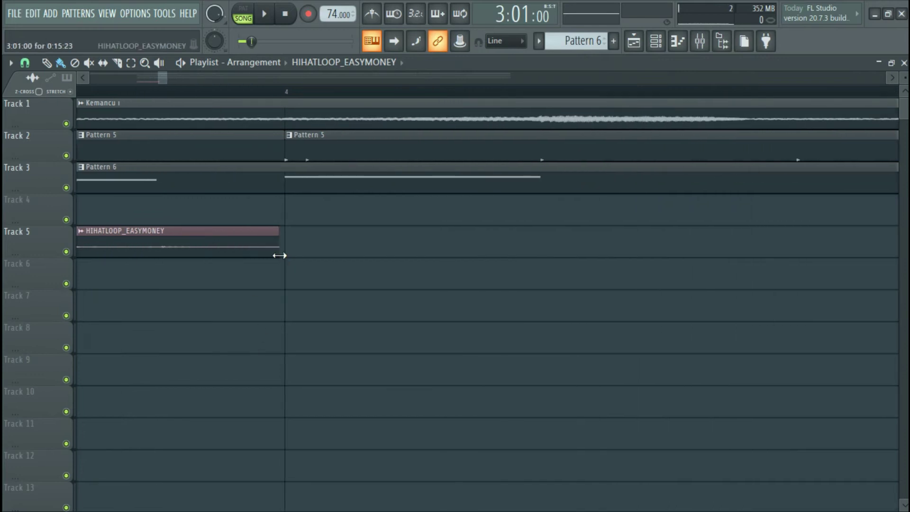
scroll(277, 101, "down", 5)
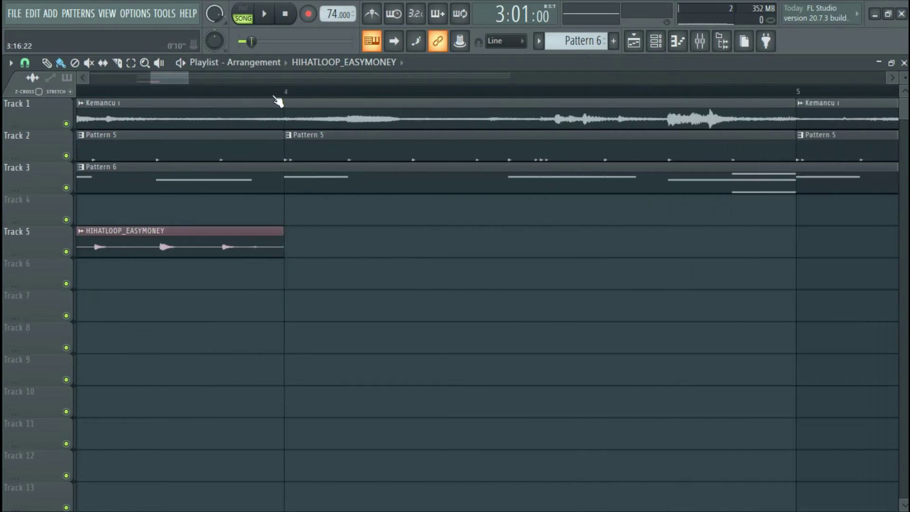
Move the HIHATLOOP_EASYMONEY clip up to Track 4 and listen to it with the beat
key("space")
left_click_drag(246, 227, 225, 202)
key("space")
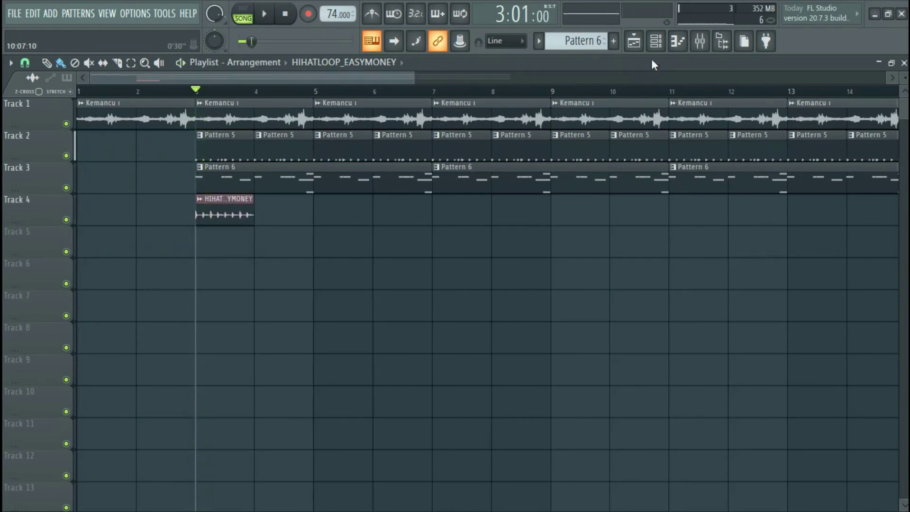
key("space")
Show all channels in the Channel rack and play the beat from bar 3 with the hi-hat loop
left_click(656, 41)
key("space")
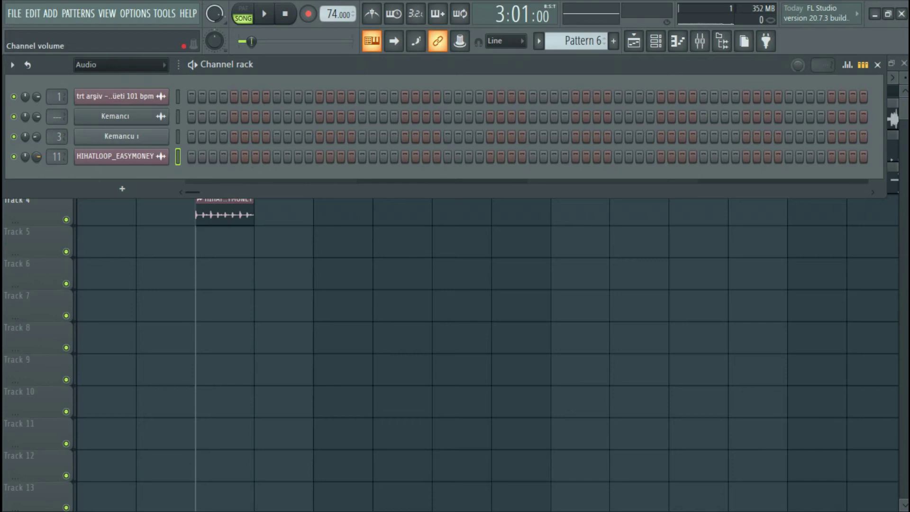
left_click(104, 80)
key("space")
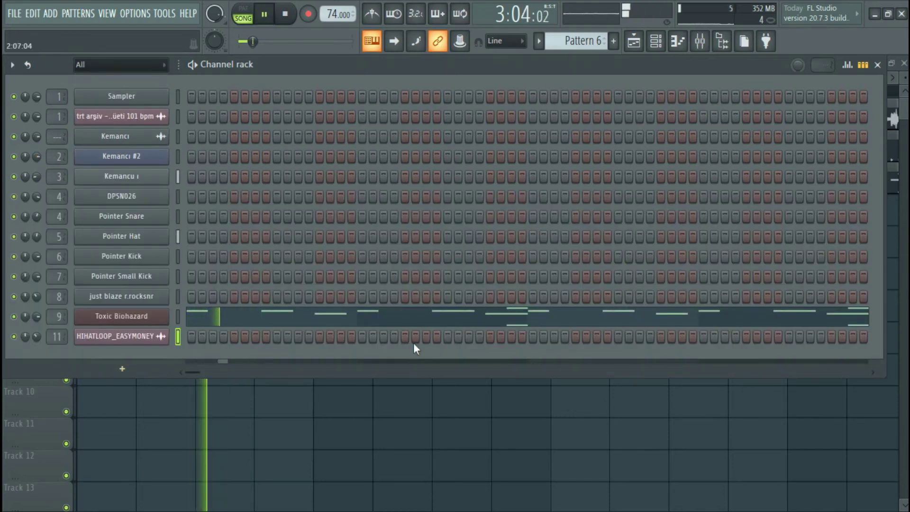
key("F6")
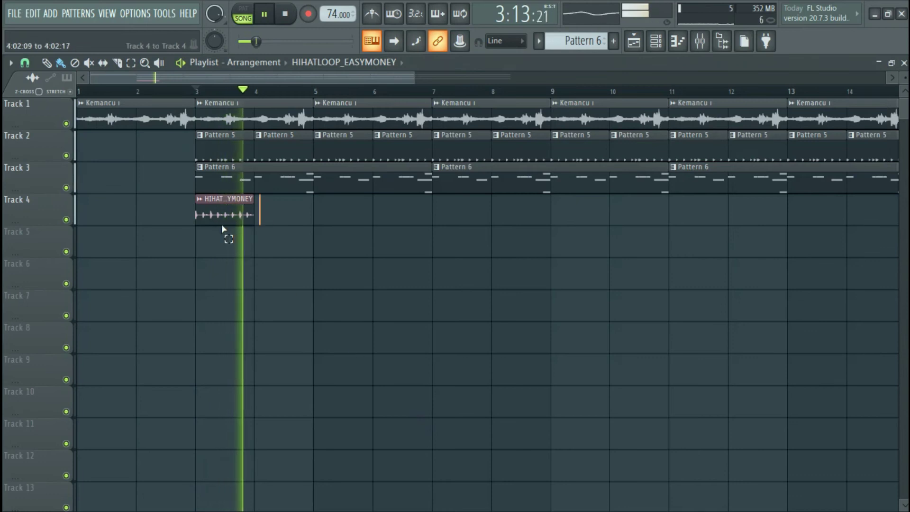
Repeat the HIHATLOOP_EASYMONEY clip back to back along Track 4 so it fills bars 3 through 18
key("ctrl+b")
key("ctrl+b")
key("ctrl+b")
key("ctrl+b")
key("ctrl+b")
key("ctrl+b")
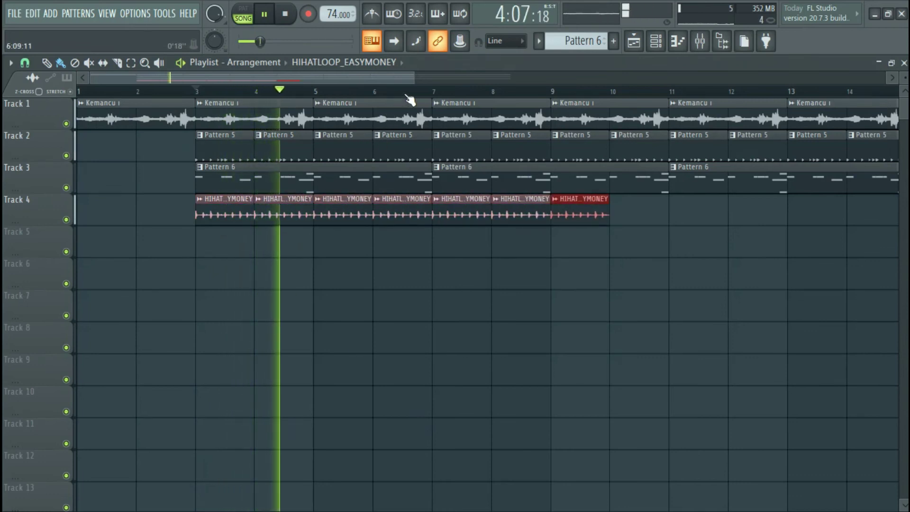
scroll(409, 101, "up", 1)
scroll(411, 98, "down", 3)
right_click(252, 213)
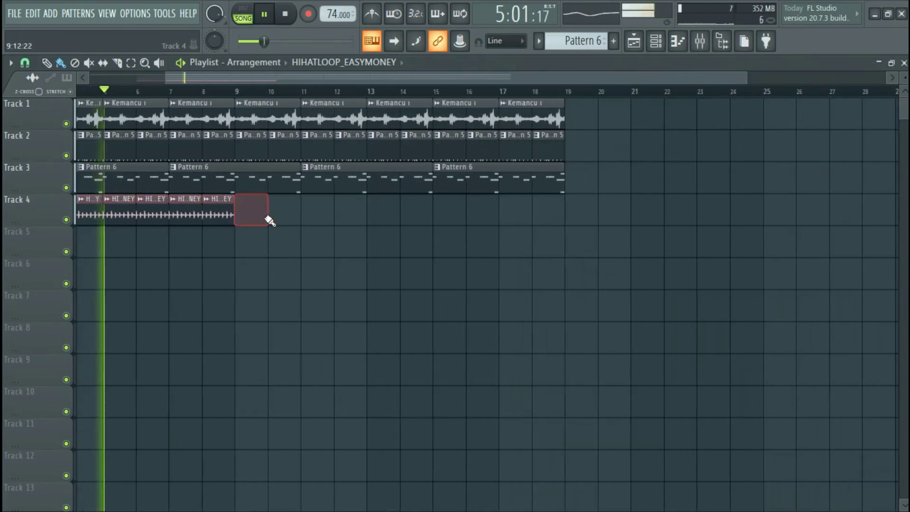
scroll(306, 98, "down", 1)
left_click_drag(283, 211, 112, 225)
key("ctrl+b")
left_click_drag(431, 228, 332, 244)
key("ctrl+b")
left_click(540, 270)
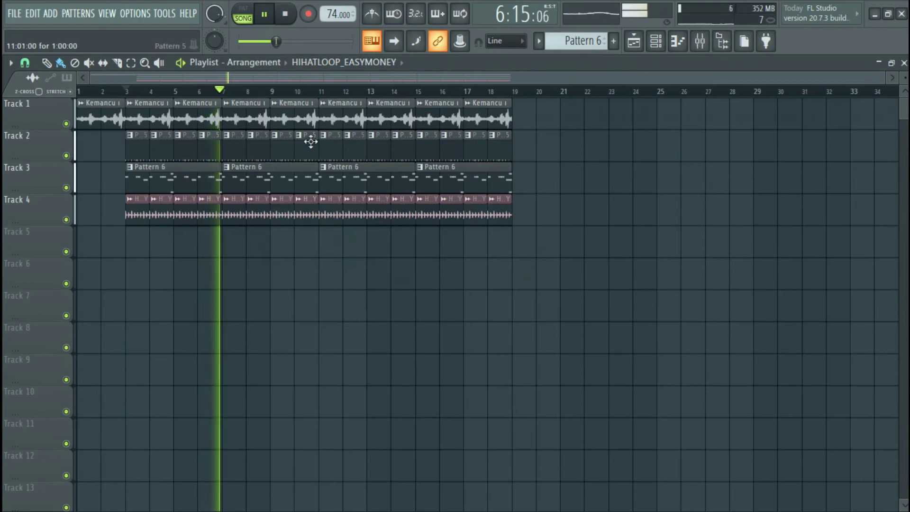
Play the arrangement from bar 8 and change the playlist grid snap to beats
left_click(655, 41)
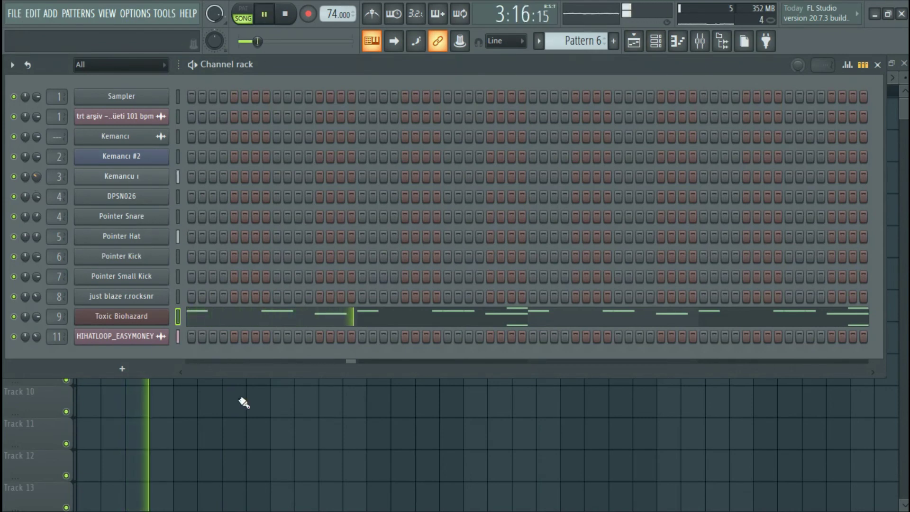
key("F6")
left_click(246, 96)
scroll(247, 97, "up", 4)
left_click(248, 94)
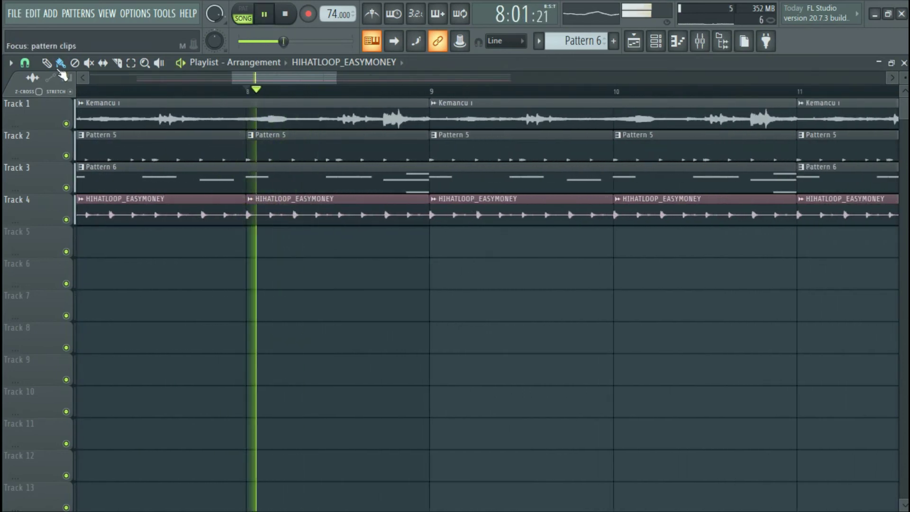
left_click(24, 62)
left_click(61, 249)
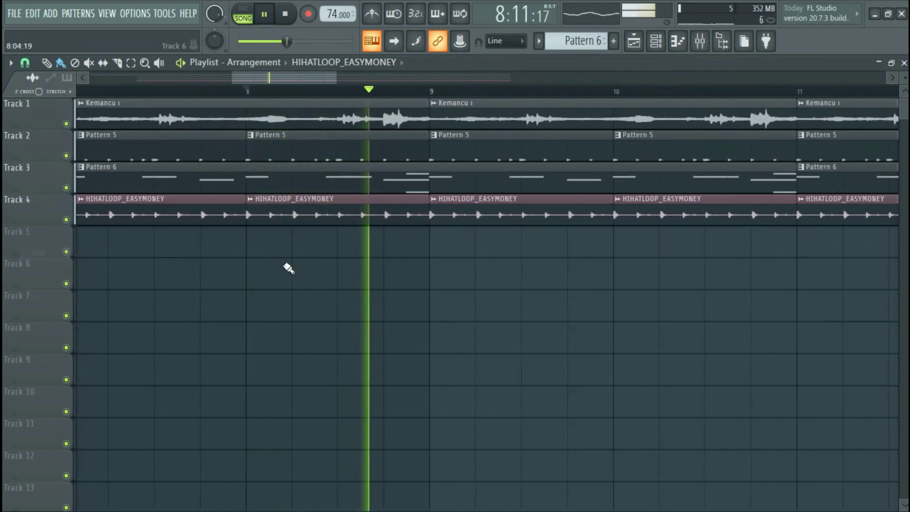
Shorten the Pattern 5 clip at bar 6 on Track 2 to three beats and listen to the drum break
key("space")
key("space")
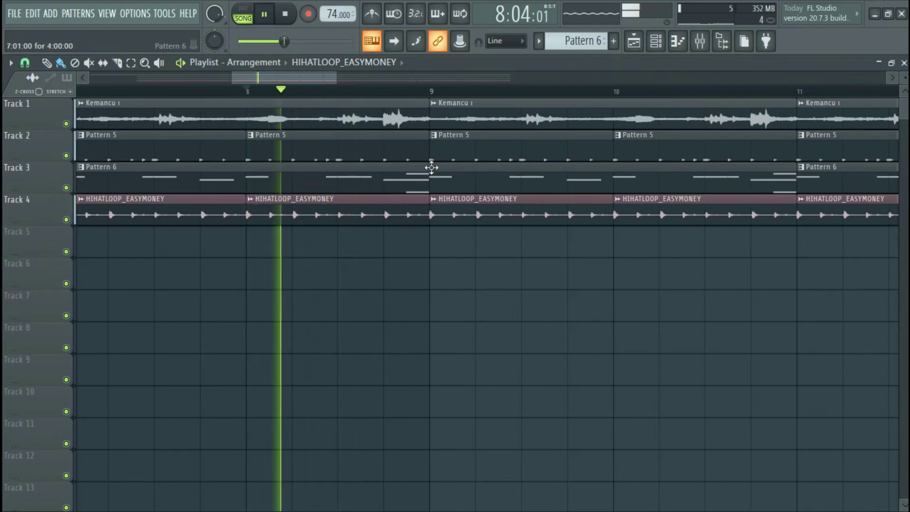
scroll(437, 95, "down", 3)
key("space")
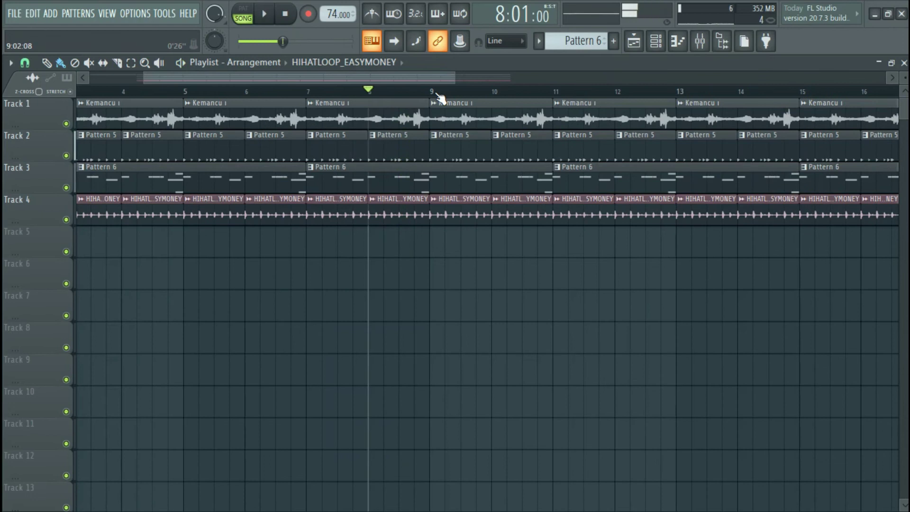
scroll(439, 96, "down", 3)
key("space")
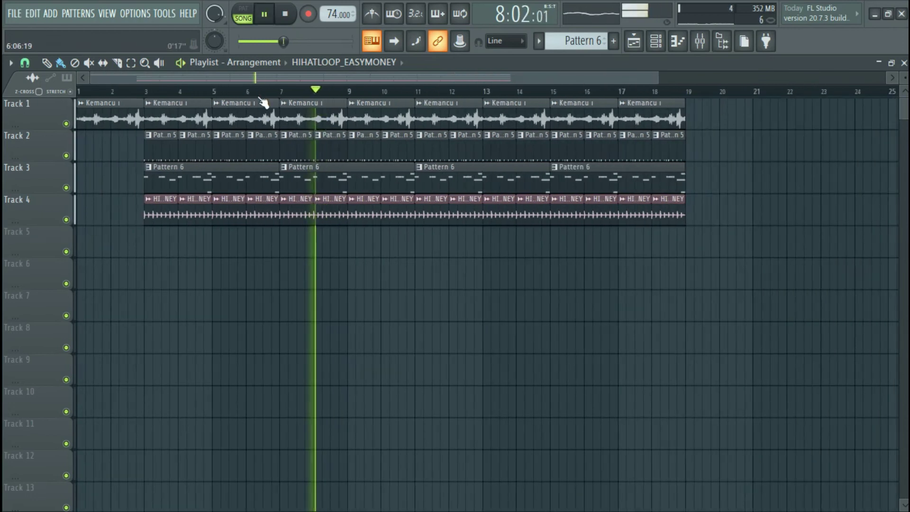
left_click(261, 91)
scroll(261, 92, "up", 10)
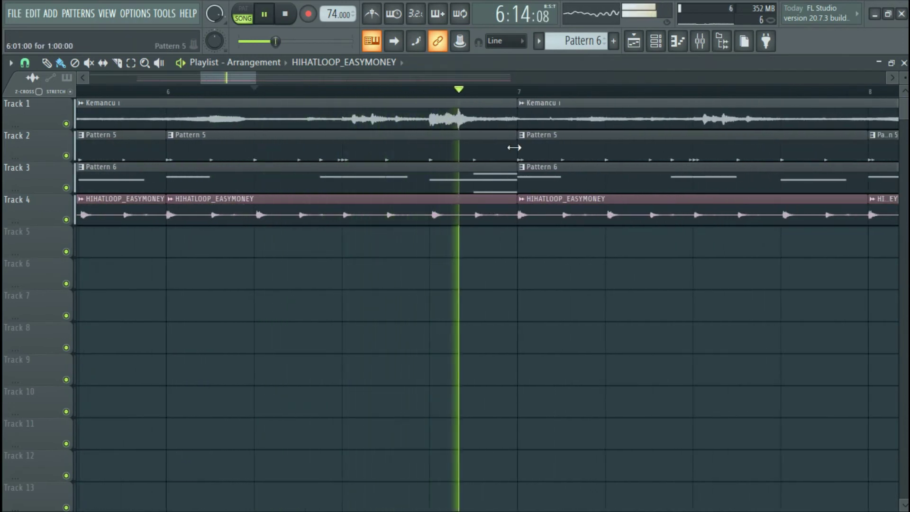
left_click_drag(516, 147, 430, 146)
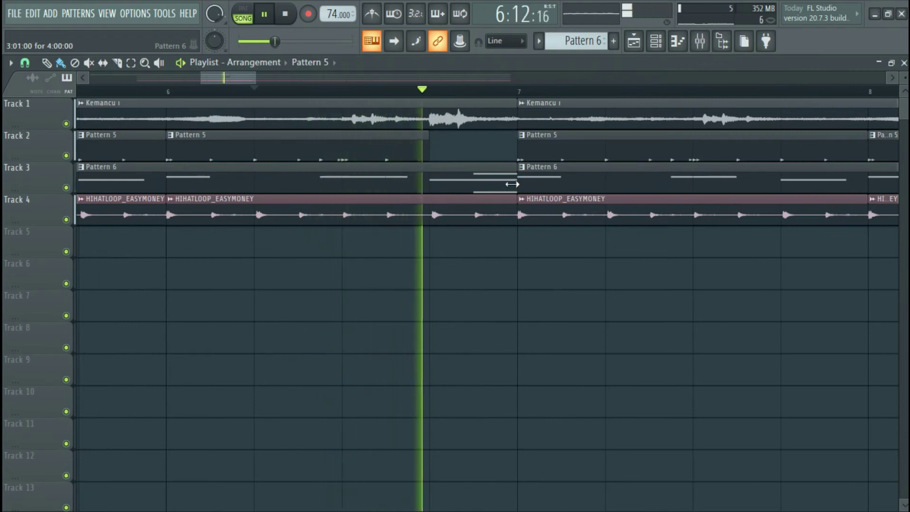
key("space")
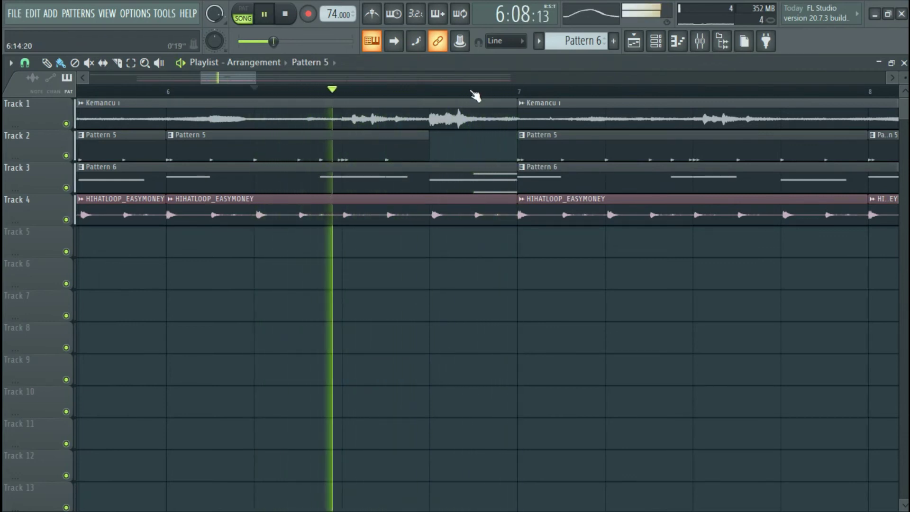
Shorten the Pattern 5 clip at bar 10 on Track 2 to three beats for another drum break
scroll(473, 95, "down", 5)
scroll(474, 95, "down", 4)
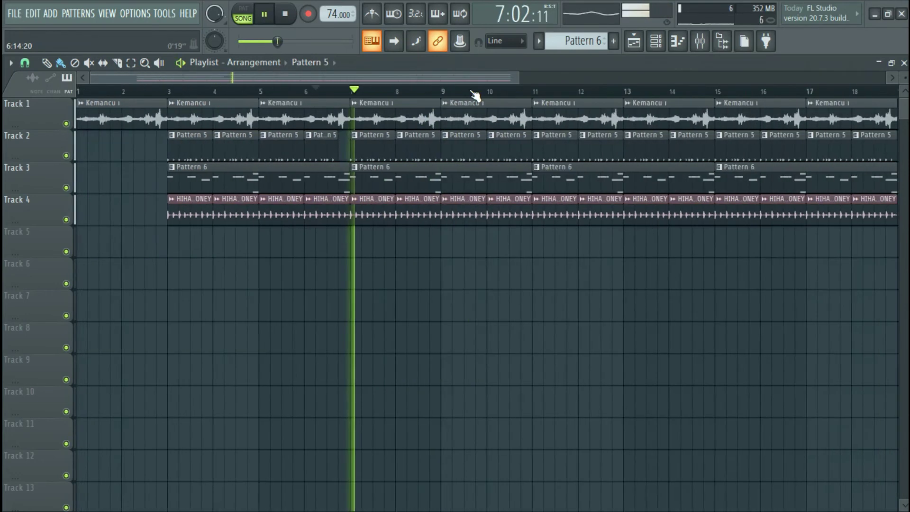
scroll(474, 95, "down", 3)
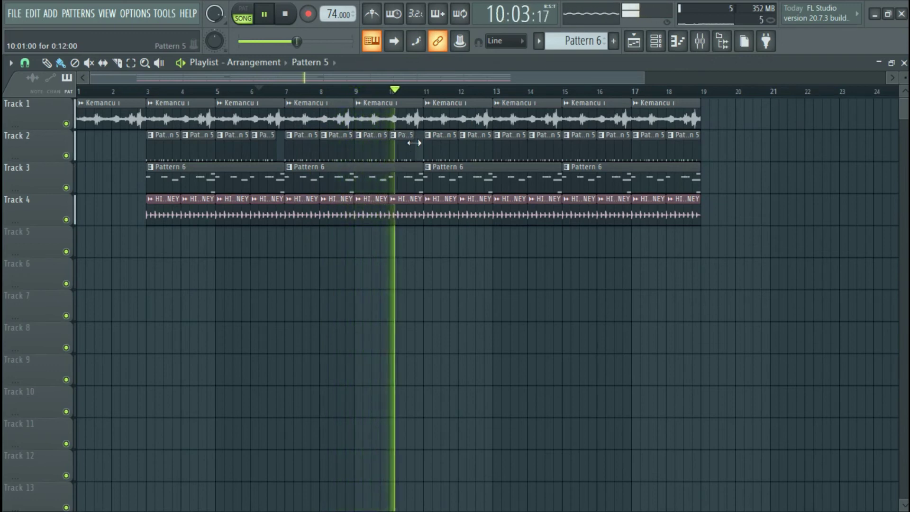
left_click(656, 41)
left_click(656, 41)
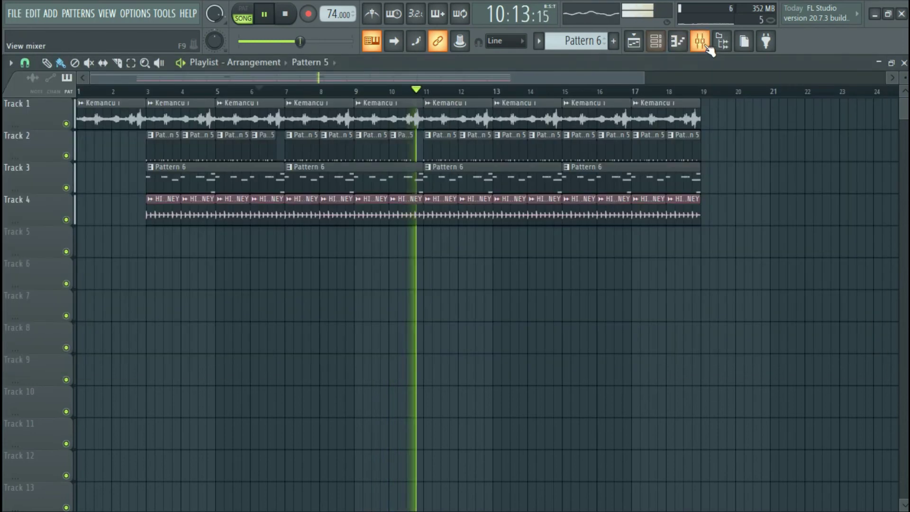
Check Insert 9 in solo in the mixer and load Fruity Parametric EQ 2 into its first effect slot
left_click(701, 43)
right_click(349, 188)
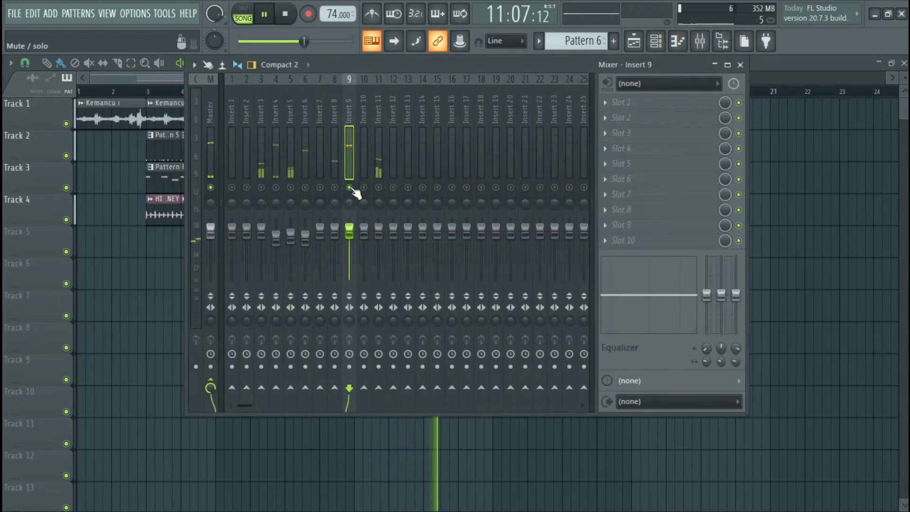
left_click(619, 102)
mouse_move(711, 118)
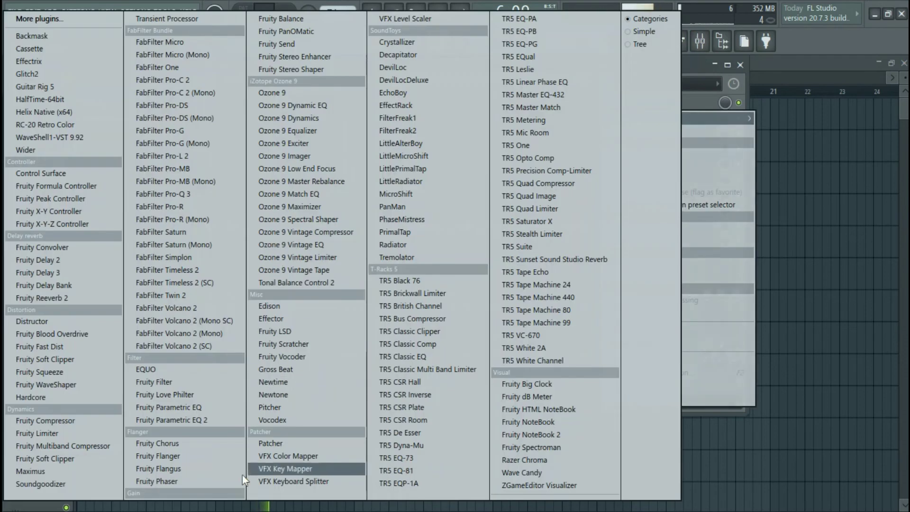
left_click(218, 420)
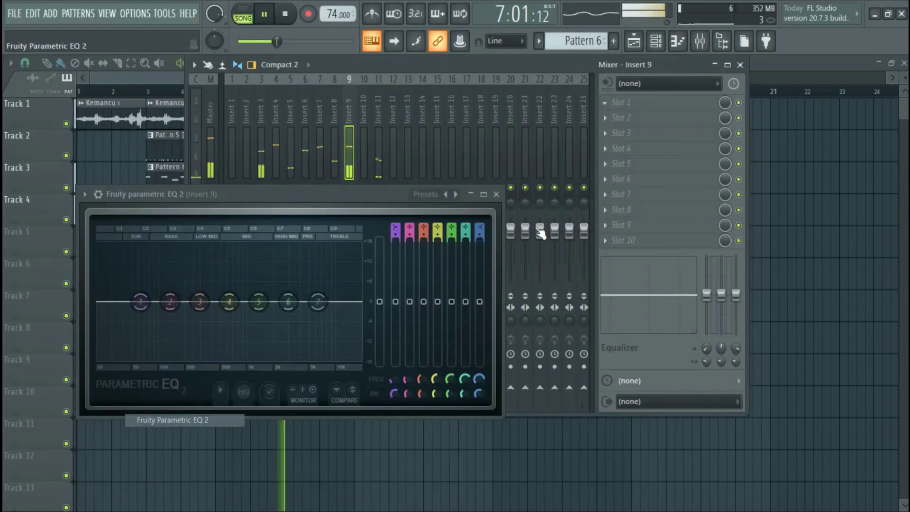
Apply the 20Hz + 18kHz cut preset to Insert 9's equalizer and lower that insert's volume slightly
left_click(455, 194)
left_click(473, 220)
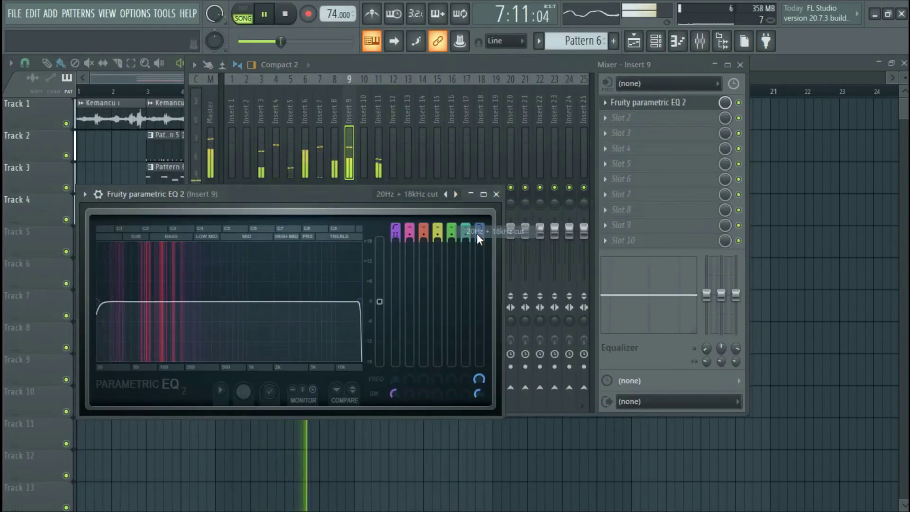
left_click(496, 194)
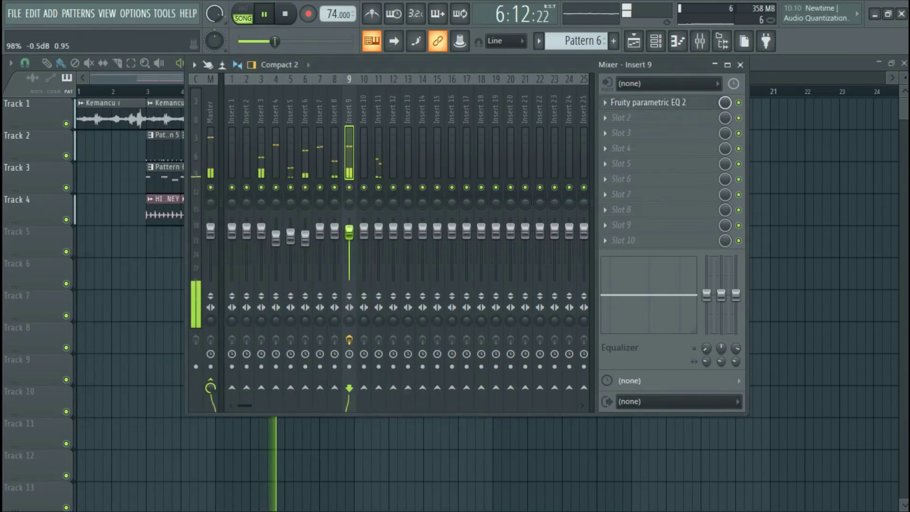
left_click(740, 65)
Add a Pattern 6 clip after the last one on Track 3 and trim it to two beats at bar 19
left_click(423, 95)
scroll(423, 95, "down", 2)
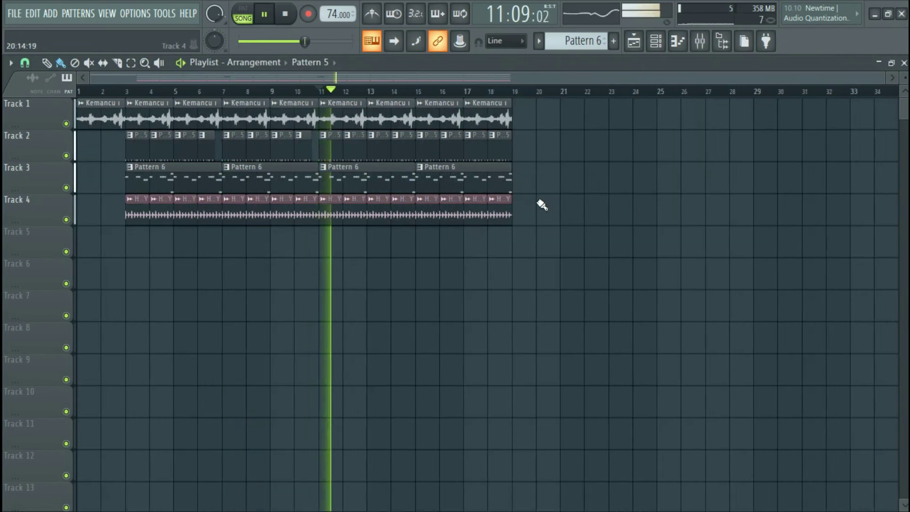
left_click(554, 183)
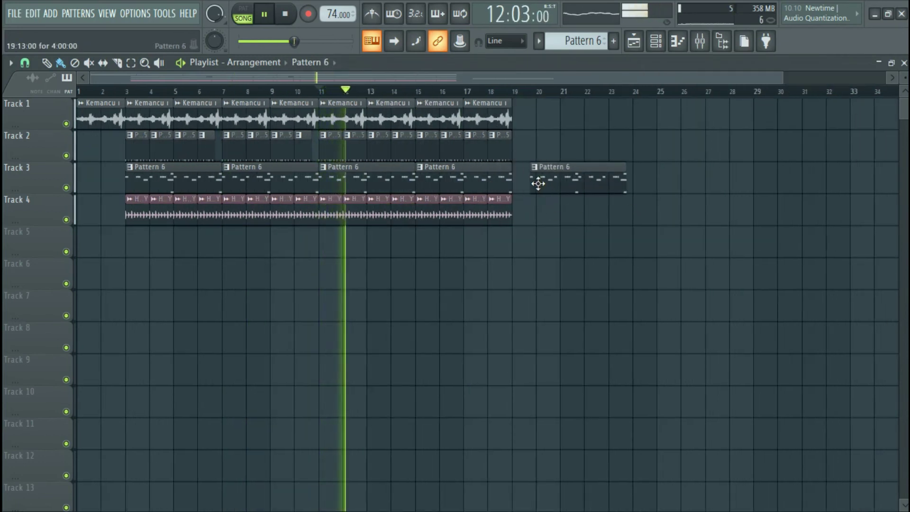
mouse_move(533, 185)
left_mouse_down()
mouse_move(609, 186)
mouse_move(521, 189)
left_mouse_up()
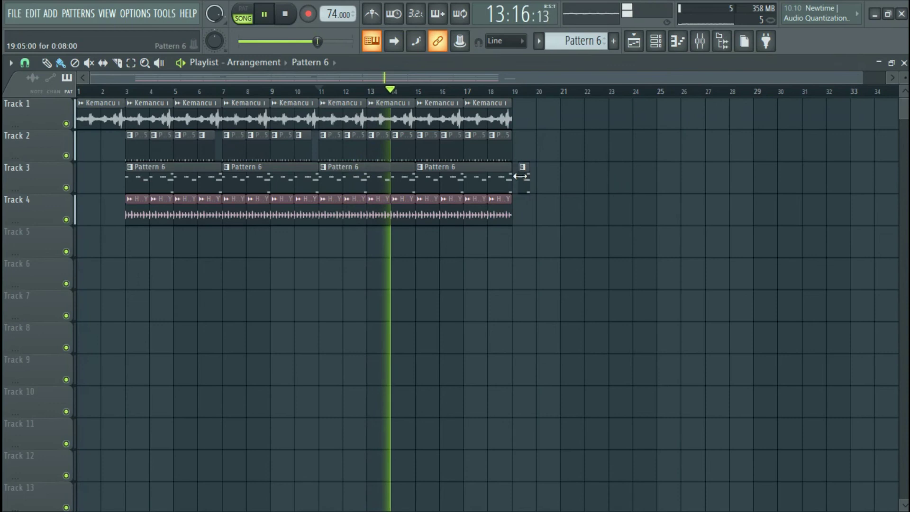
Add a HIHATLOOP_EASYMONEY clip at bar 19 on Track 4, cut to two beats without stretching the loop
mouse_move(504, 209)
left_mouse_down()
mouse_move(536, 212)
mouse_move(523, 215)
left_mouse_up()
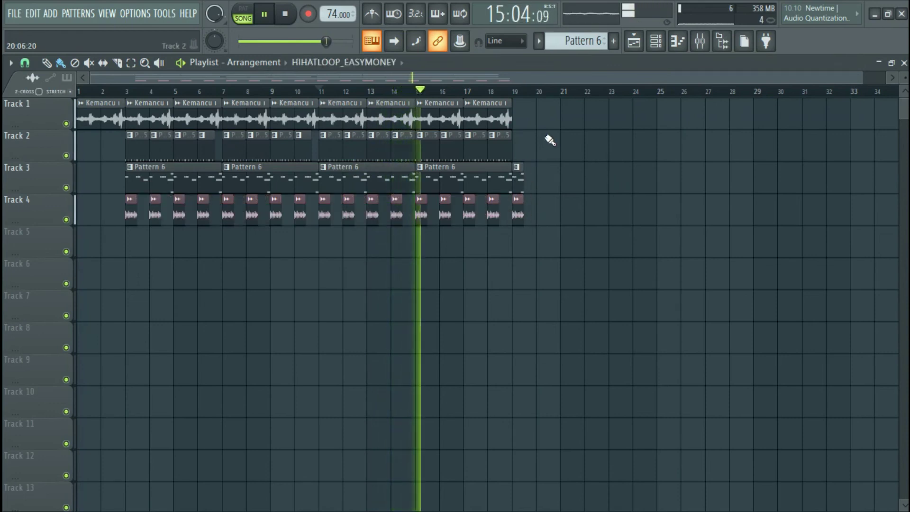
key("ctrl+z")
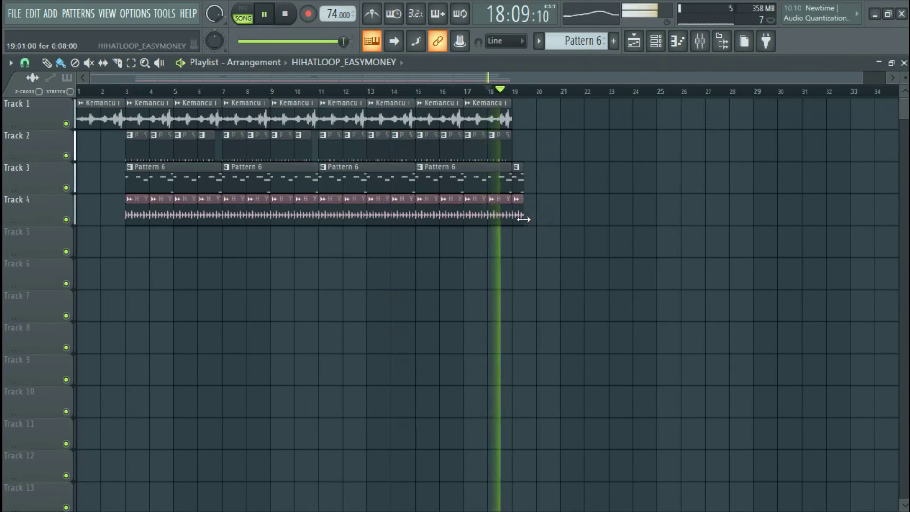
Try trimming one beat off the start of the Pattern 6 clip at bar 19 and listen to the ending
scroll(451, 162, "up", 5)
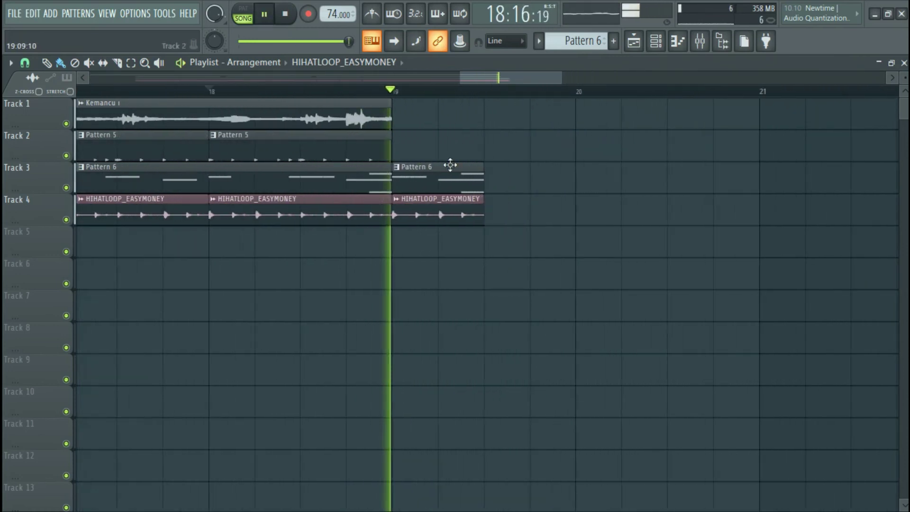
key("space")
left_click(397, 168)
left_click(486, 122)
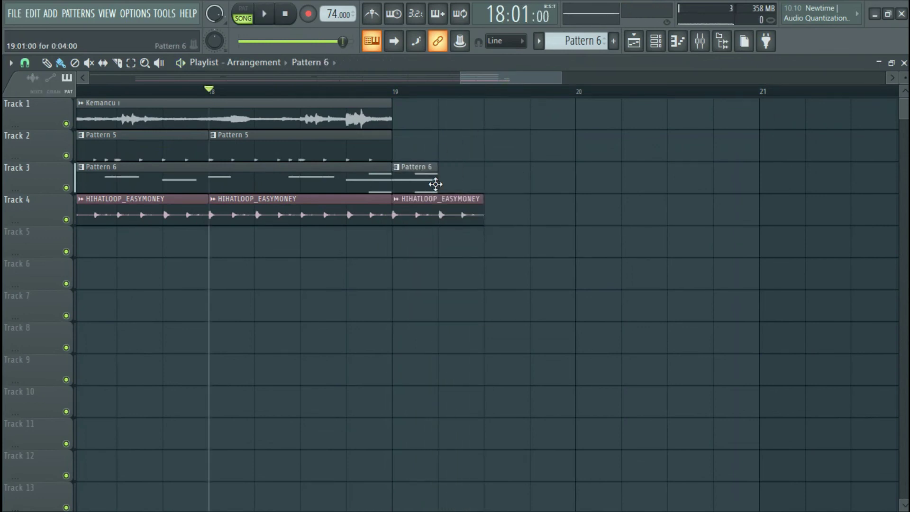
key("space")
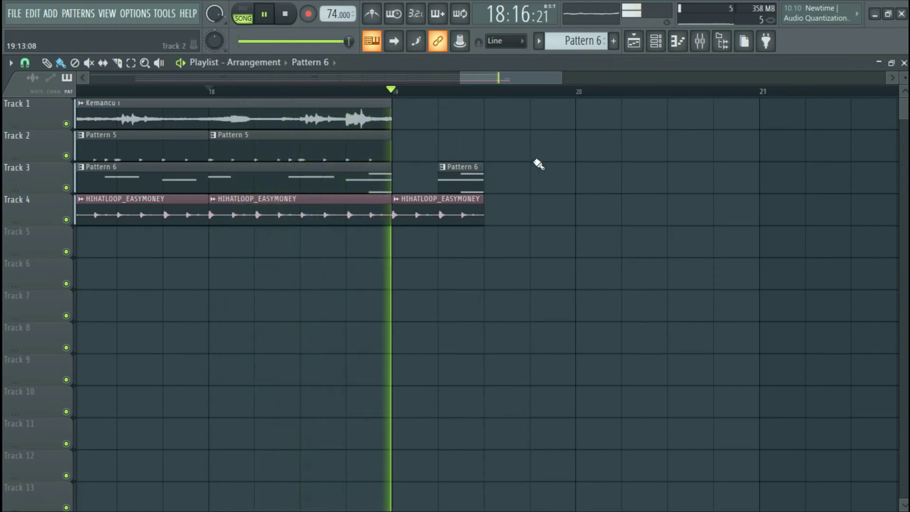
key("space")
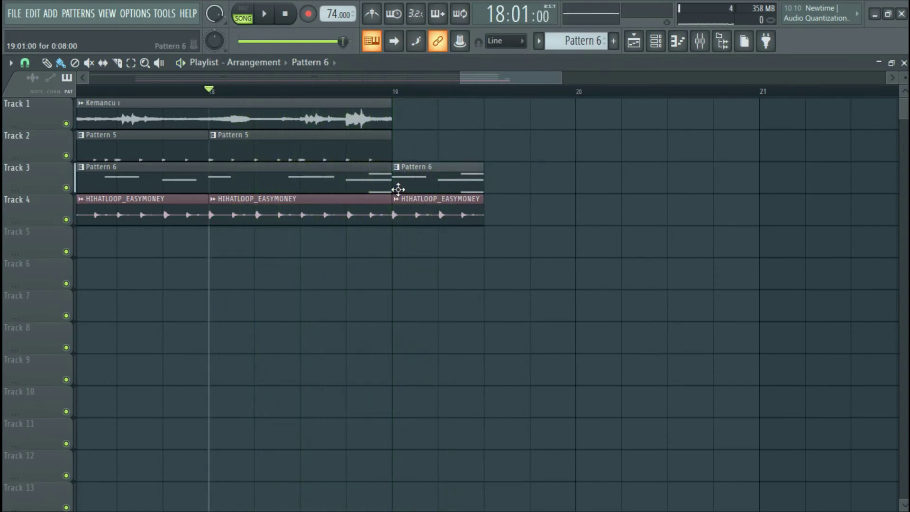
Make the Pattern 6 clip at bar 19 on Track 3 unique and open its notes in the piano roll
key("space")
right_click(397, 176)
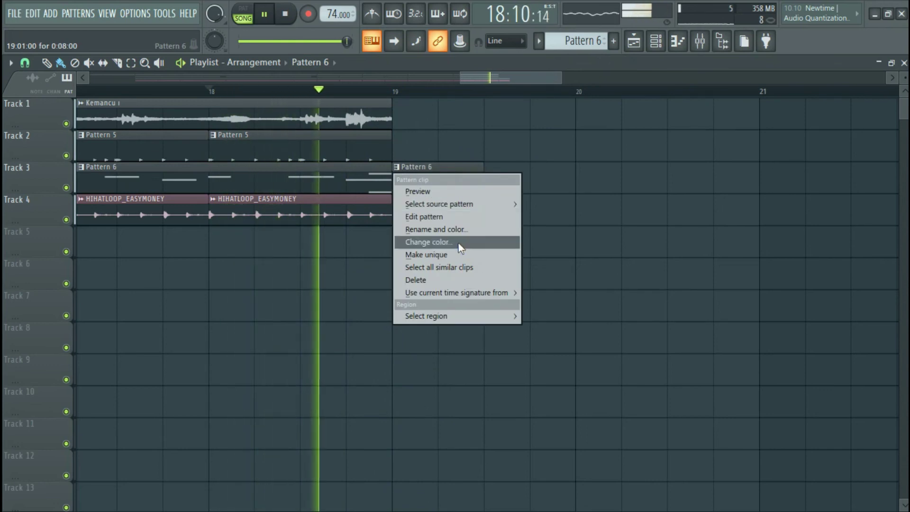
left_click(445, 255)
right_click(399, 177)
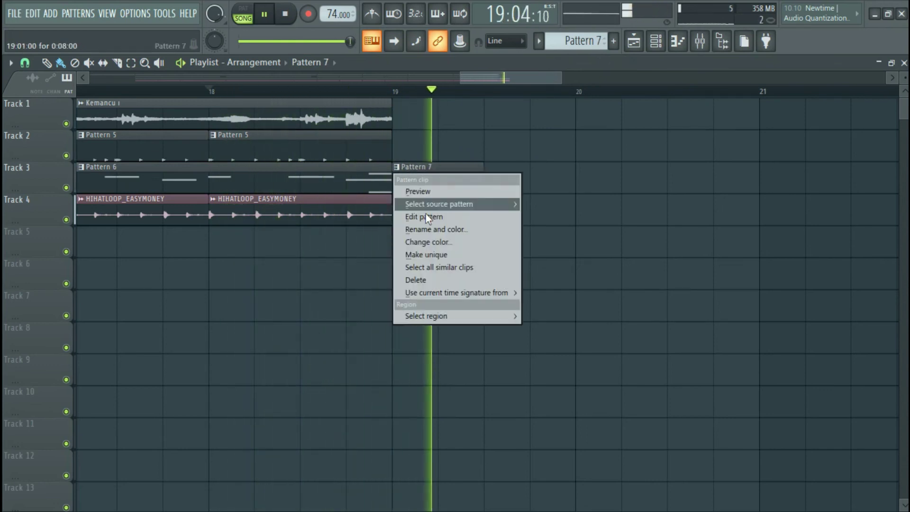
left_click(426, 219)
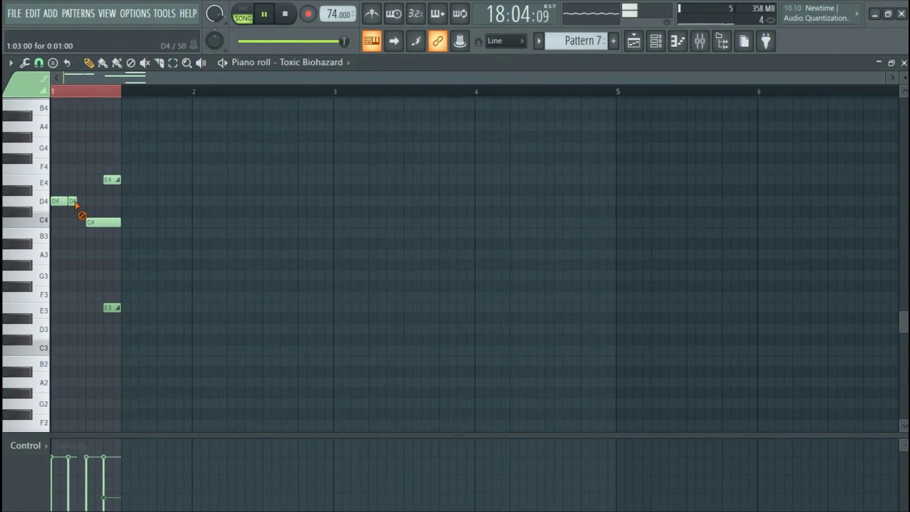
Delete the second D4 note and lengthen the C4, E4 and E3 notes by one beat in Pattern 7
left_click_drag(120, 150, 157, 315)
left_click(271, 289)
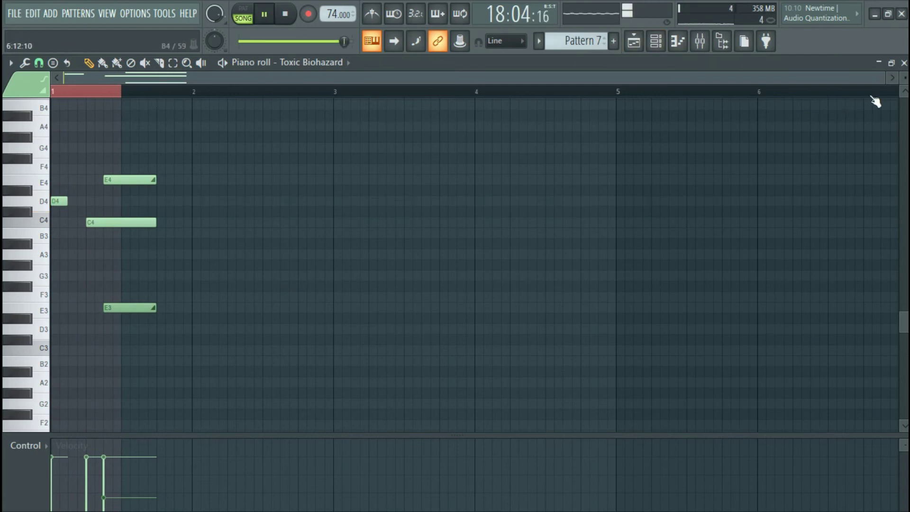
Try a short pickup note just before the C4 note, first on D4 and then on C4, and listen to it
left_click_drag(886, 74, 262, 148)
key("space")
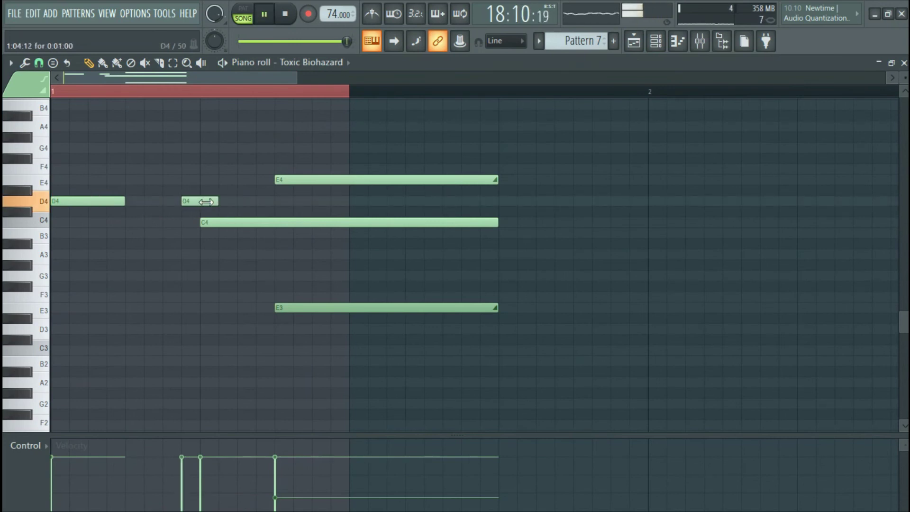
key("space")
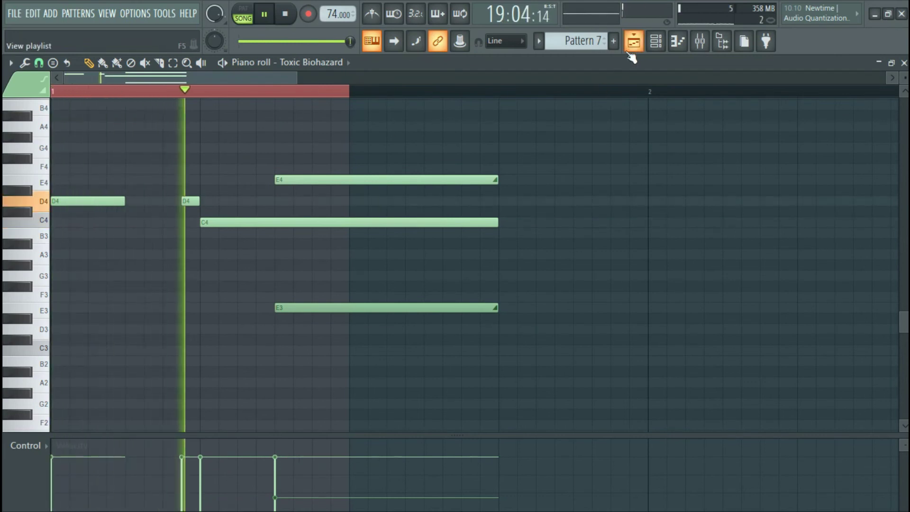
key("space")
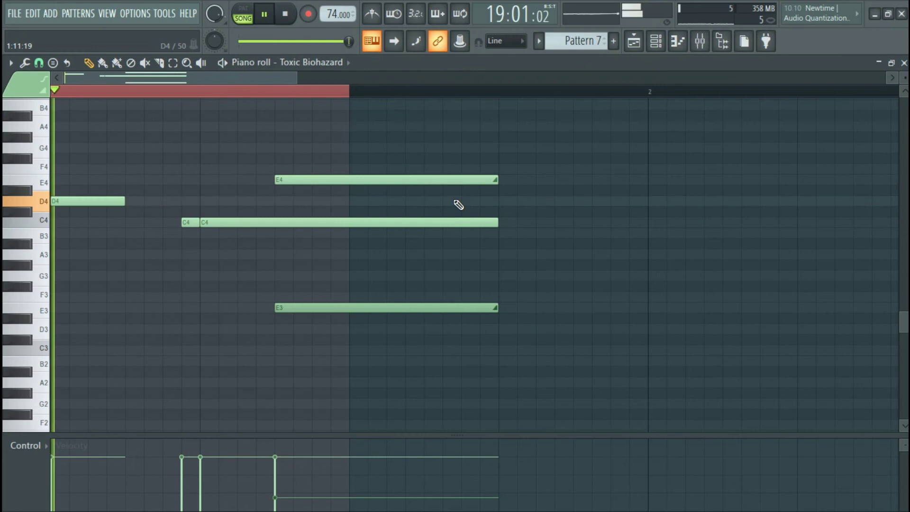
key("space")
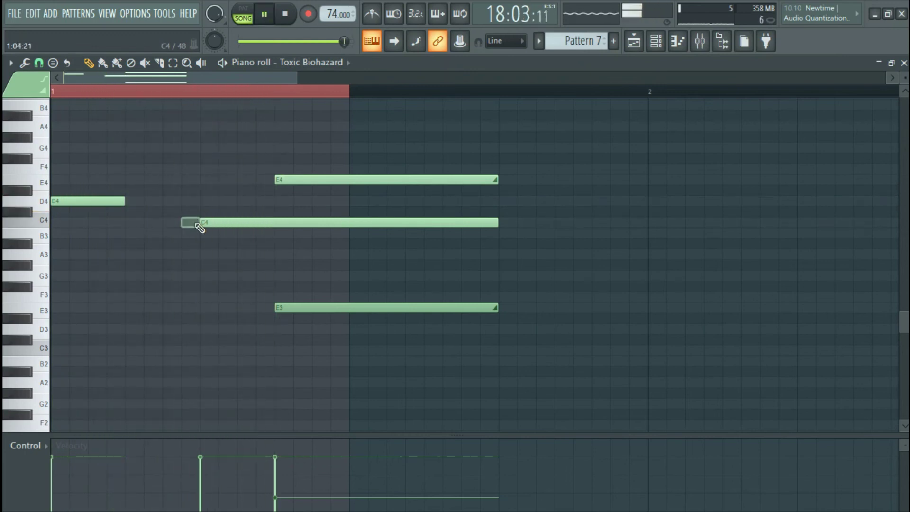
Close the piano roll and extend the Pattern 7 clip at bar 19 on Track 3 to three beats
key("Escape")
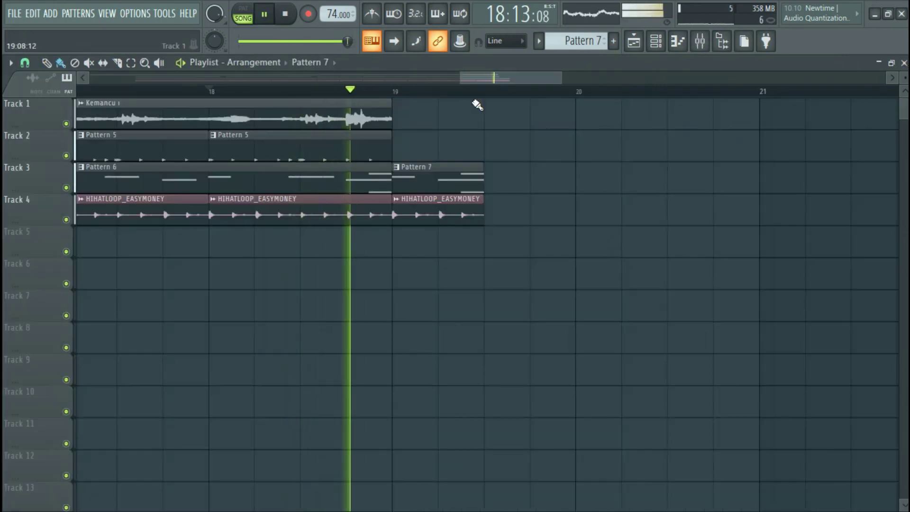
left_click_drag(480, 183, 508, 185)
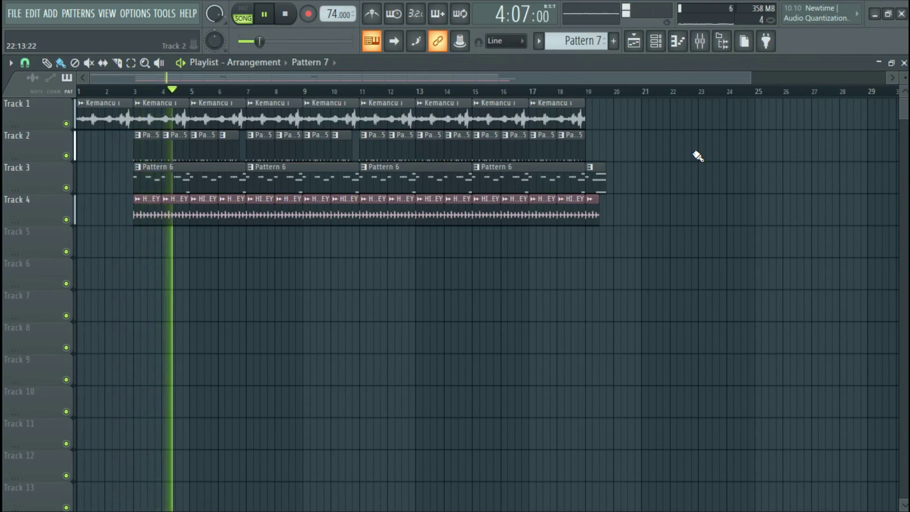
Load TR5 Classic Clipper into the first effect slot of the Master mixer track, then close the mixer
left_click(700, 42)
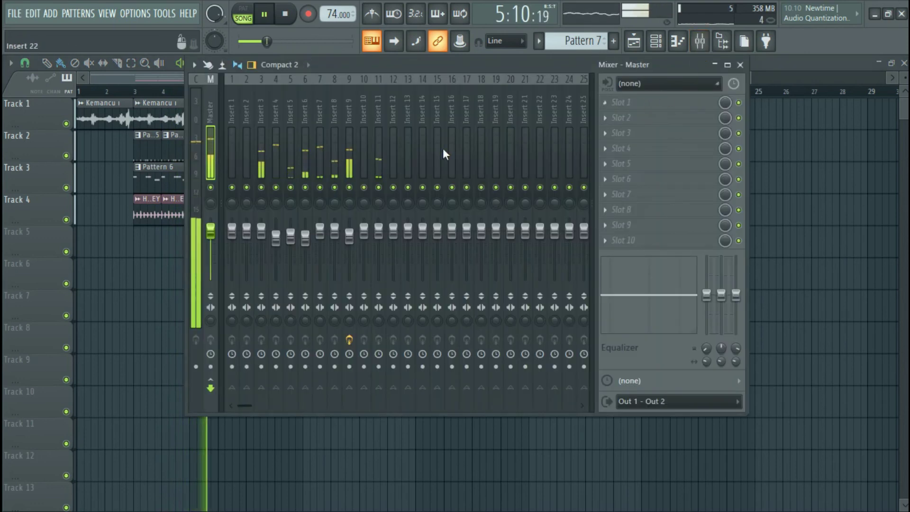
left_click(647, 103)
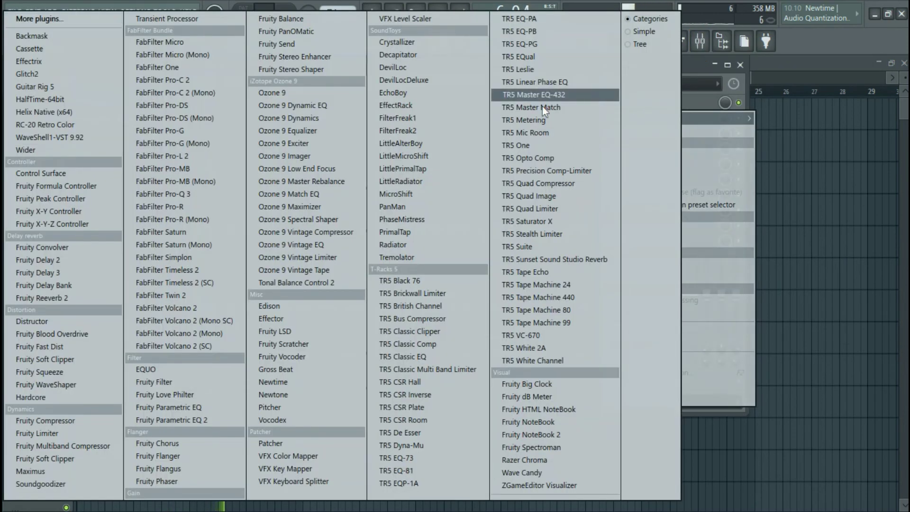
left_click(437, 330)
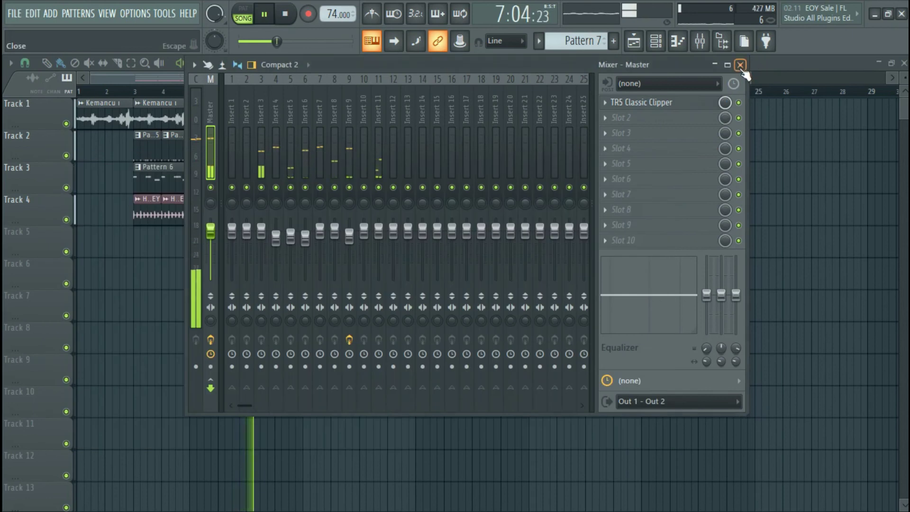
left_click(740, 65)
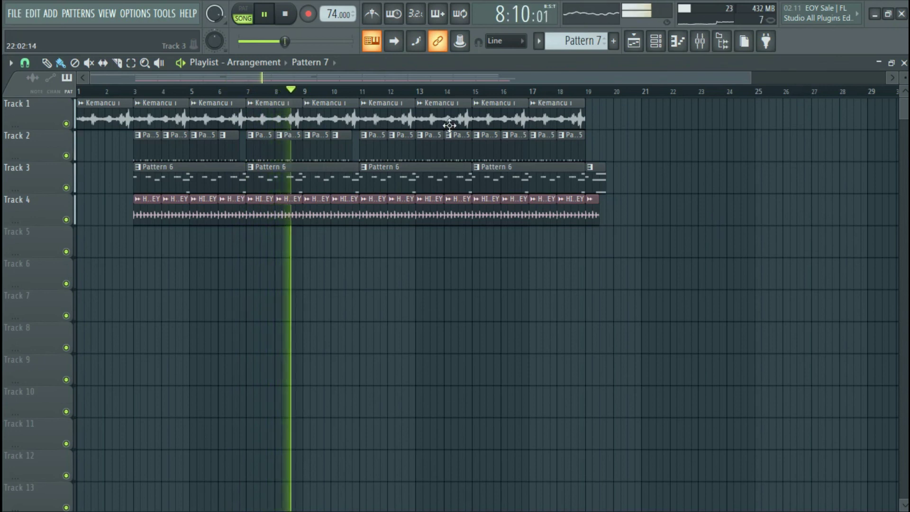
Delete the Pattern 5 clips at bars 12 and 17 on Track 2 and trim the bar 16 clip to three beats
right_click(406, 152)
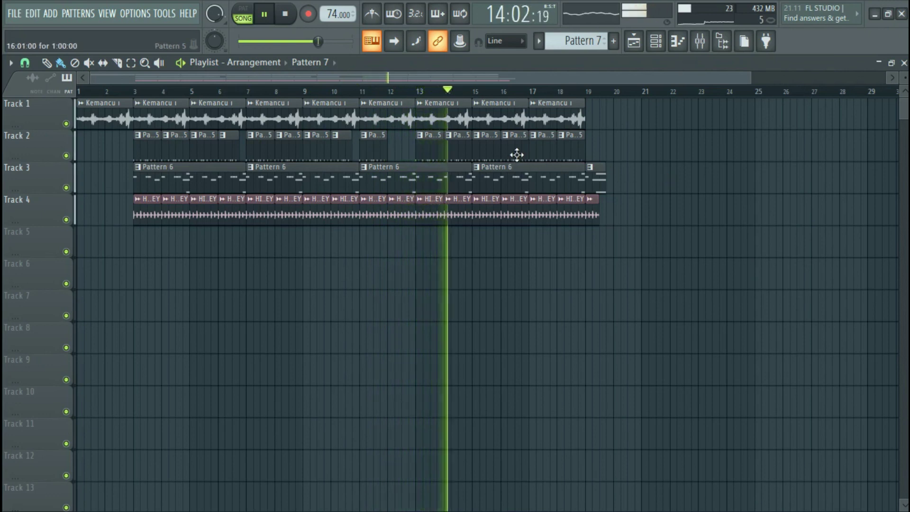
left_click_drag(526, 146, 520, 148)
right_click(541, 148)
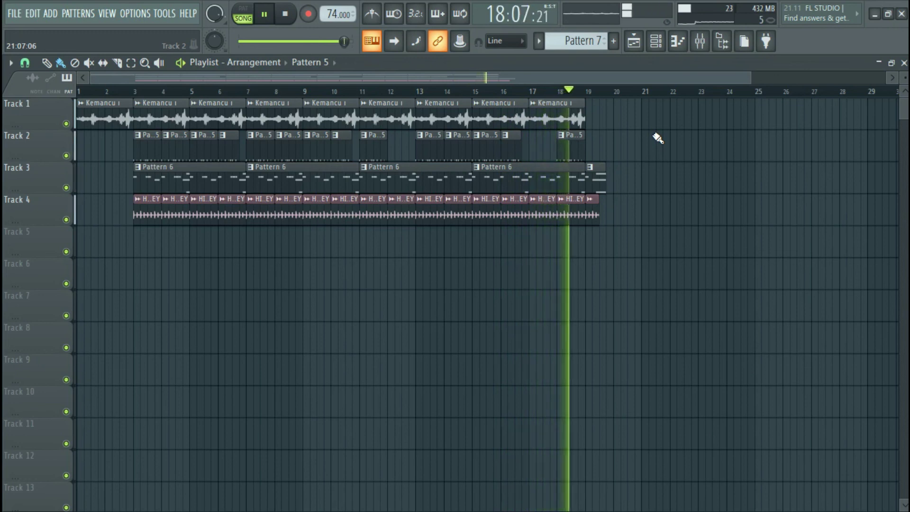
Move the Pattern 5 clip from bar 18 to bar 19 on Track 2, trim it to three beats and listen
left_click_drag(579, 144, 589, 144)
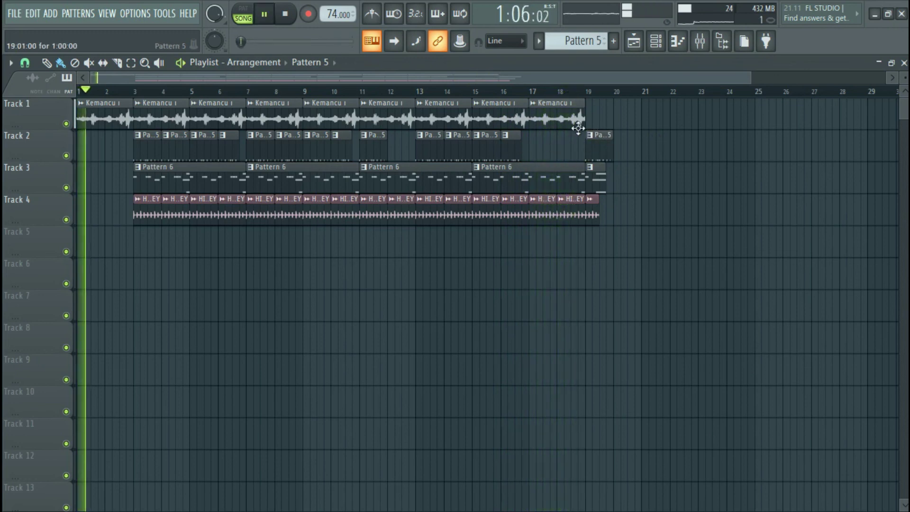
left_click(522, 91)
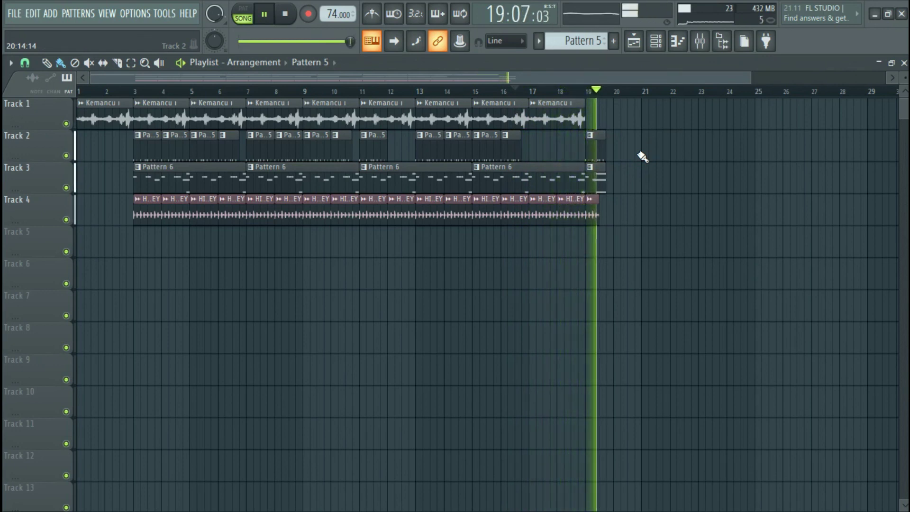
key("space")
key("space")
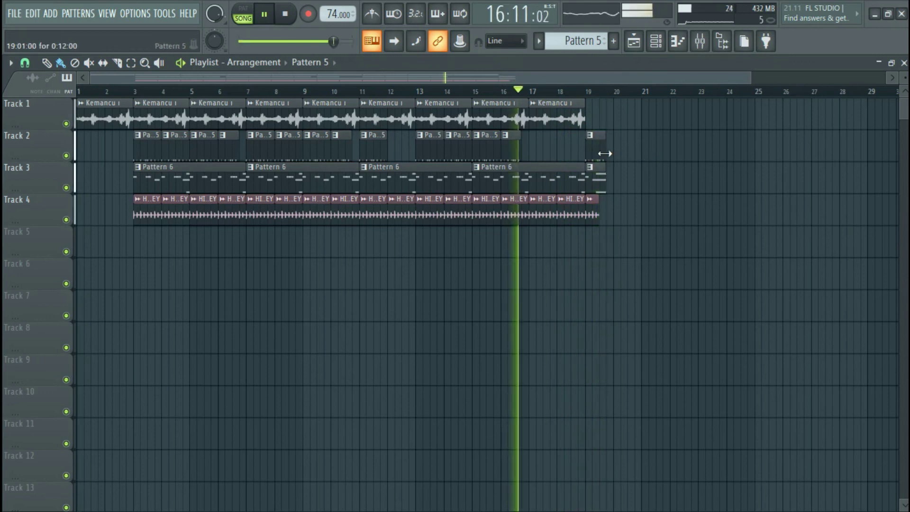
Shorten the Pattern 5 clip at bar 19 on Track 2 to two beats and listen to the ending
left_click(572, 90)
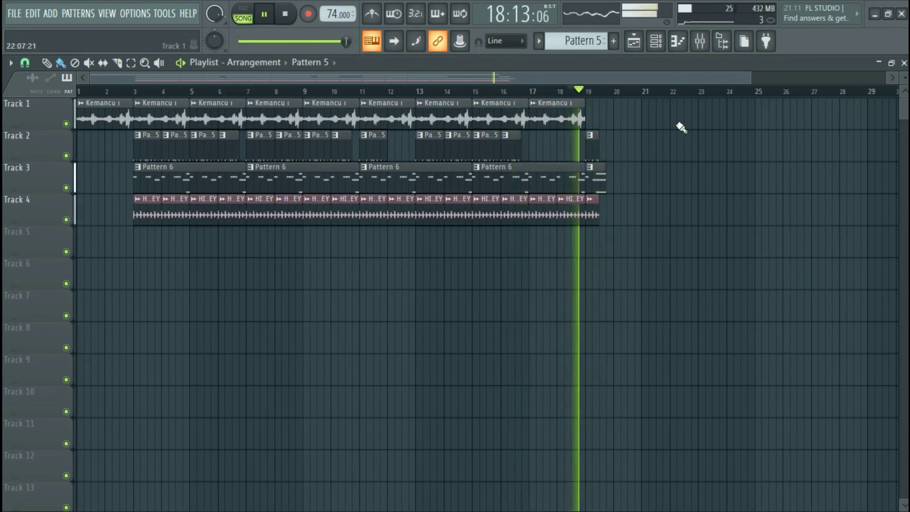
scroll(645, 93, "up", 3)
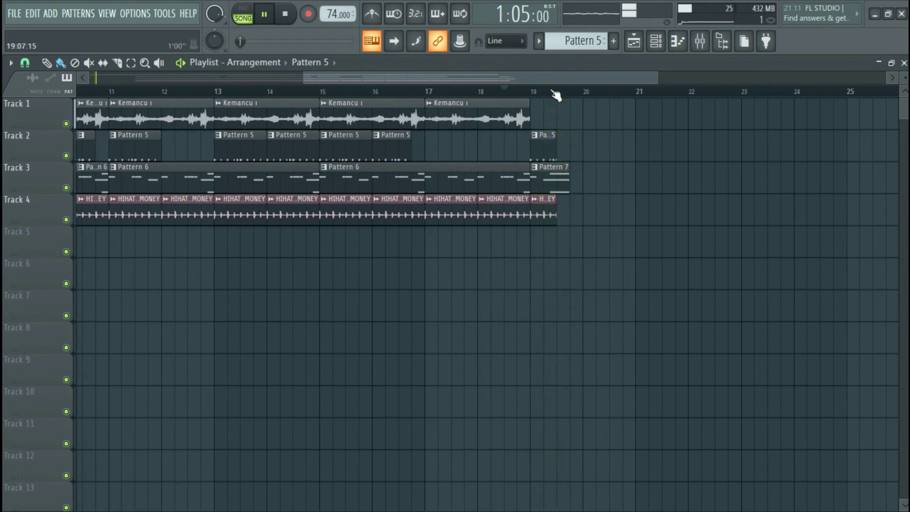
scroll(553, 93, "down", 2)
scroll(511, 97, "down", 2)
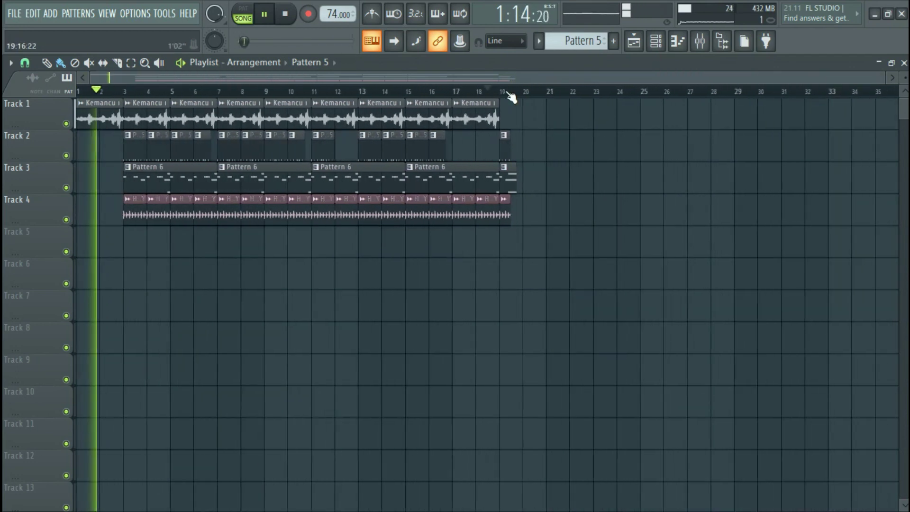
Delete the Pattern 5 clip at bar 19 on Track 2 and play the ending from bar 17
left_click(459, 92)
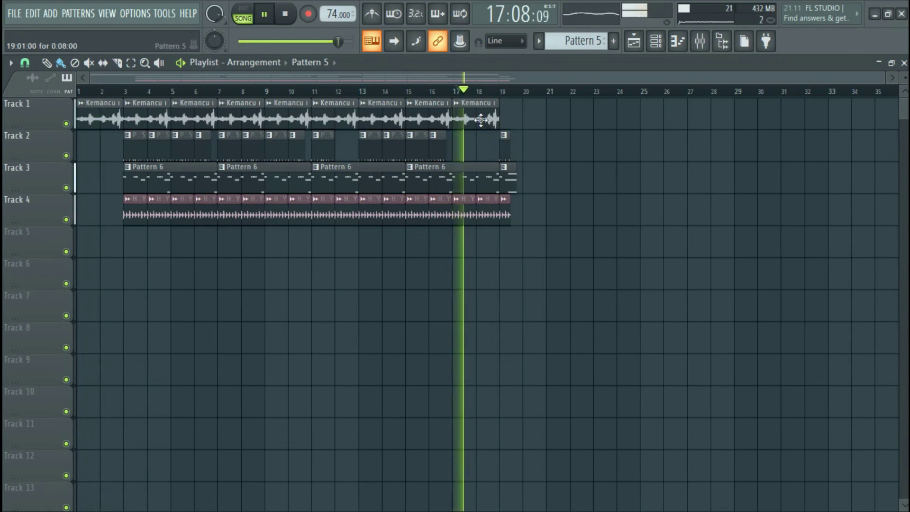
right_click(506, 142)
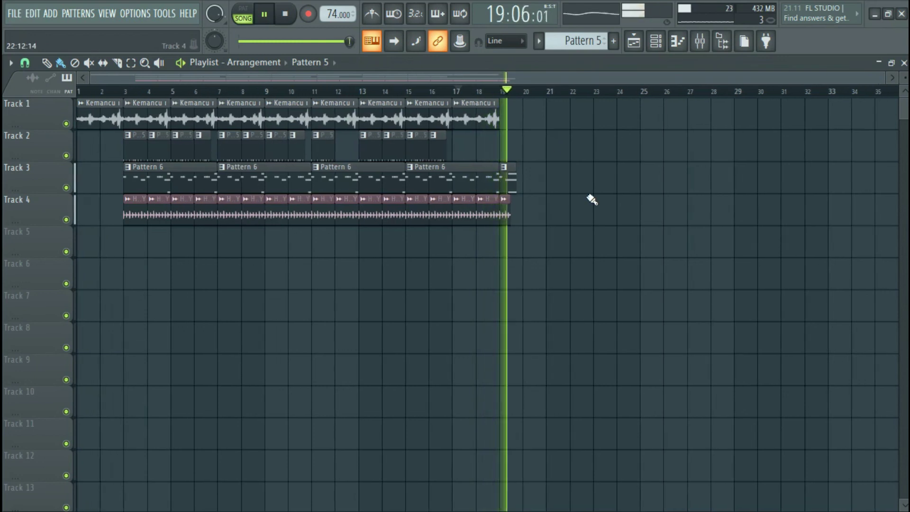
key("space")
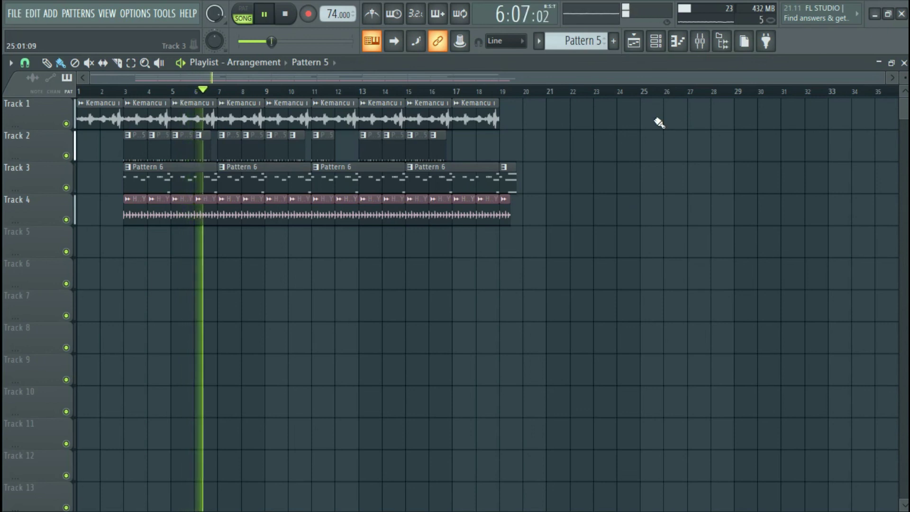
Rename the Kemancu ı channel in the channel rack to Kemancı I and return to the playlist
left_click(656, 41)
right_click(151, 180)
left_click(206, 207)
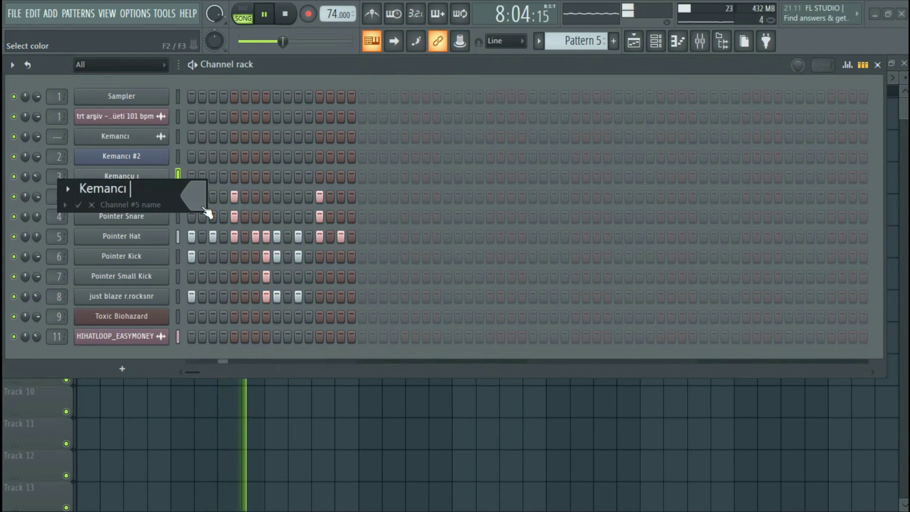
key("Return")
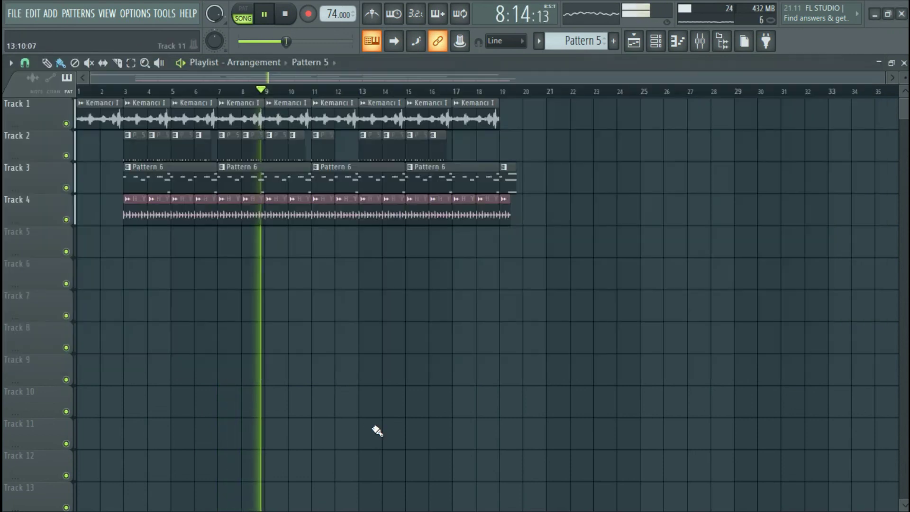
key("F6")
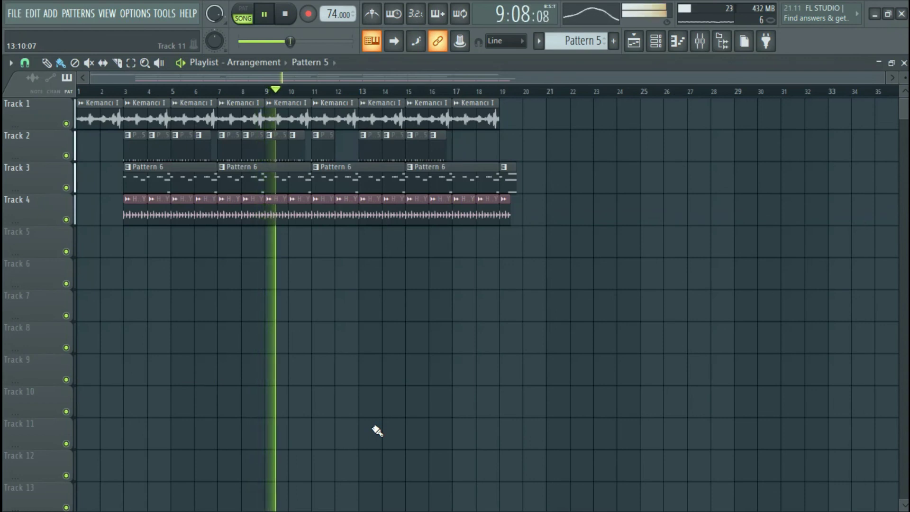